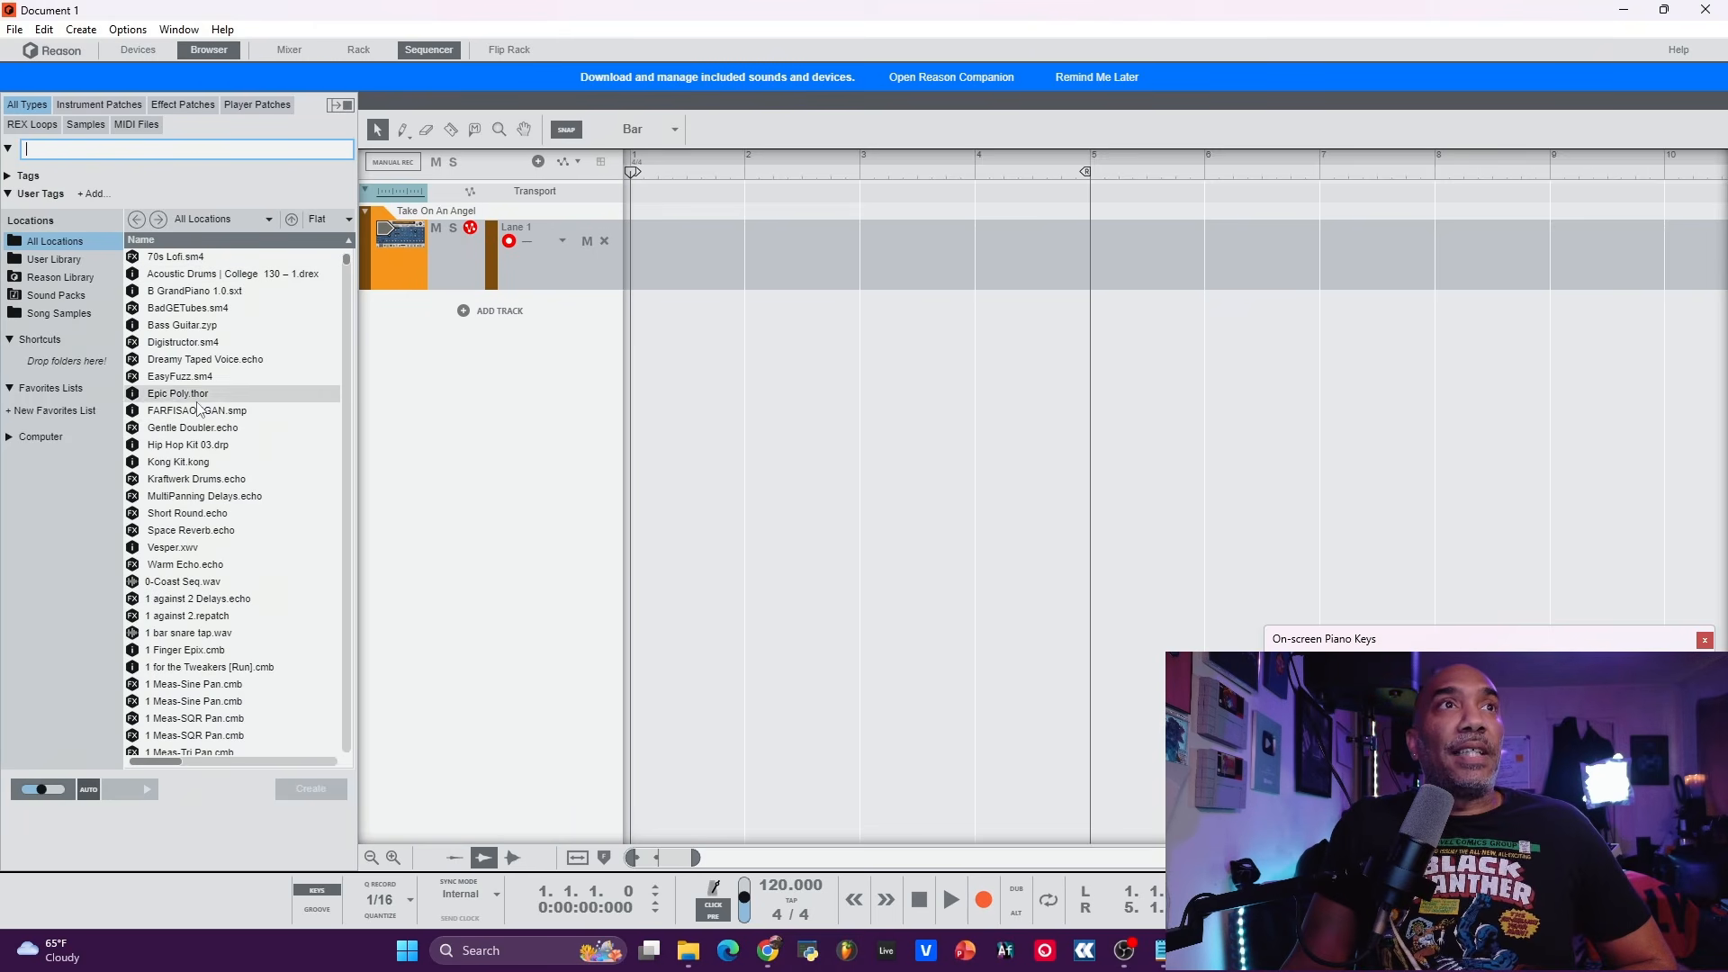
Step: View the mixer, the rack with the Polytone synthesizer, and the sequencer in turn
click(289, 51)
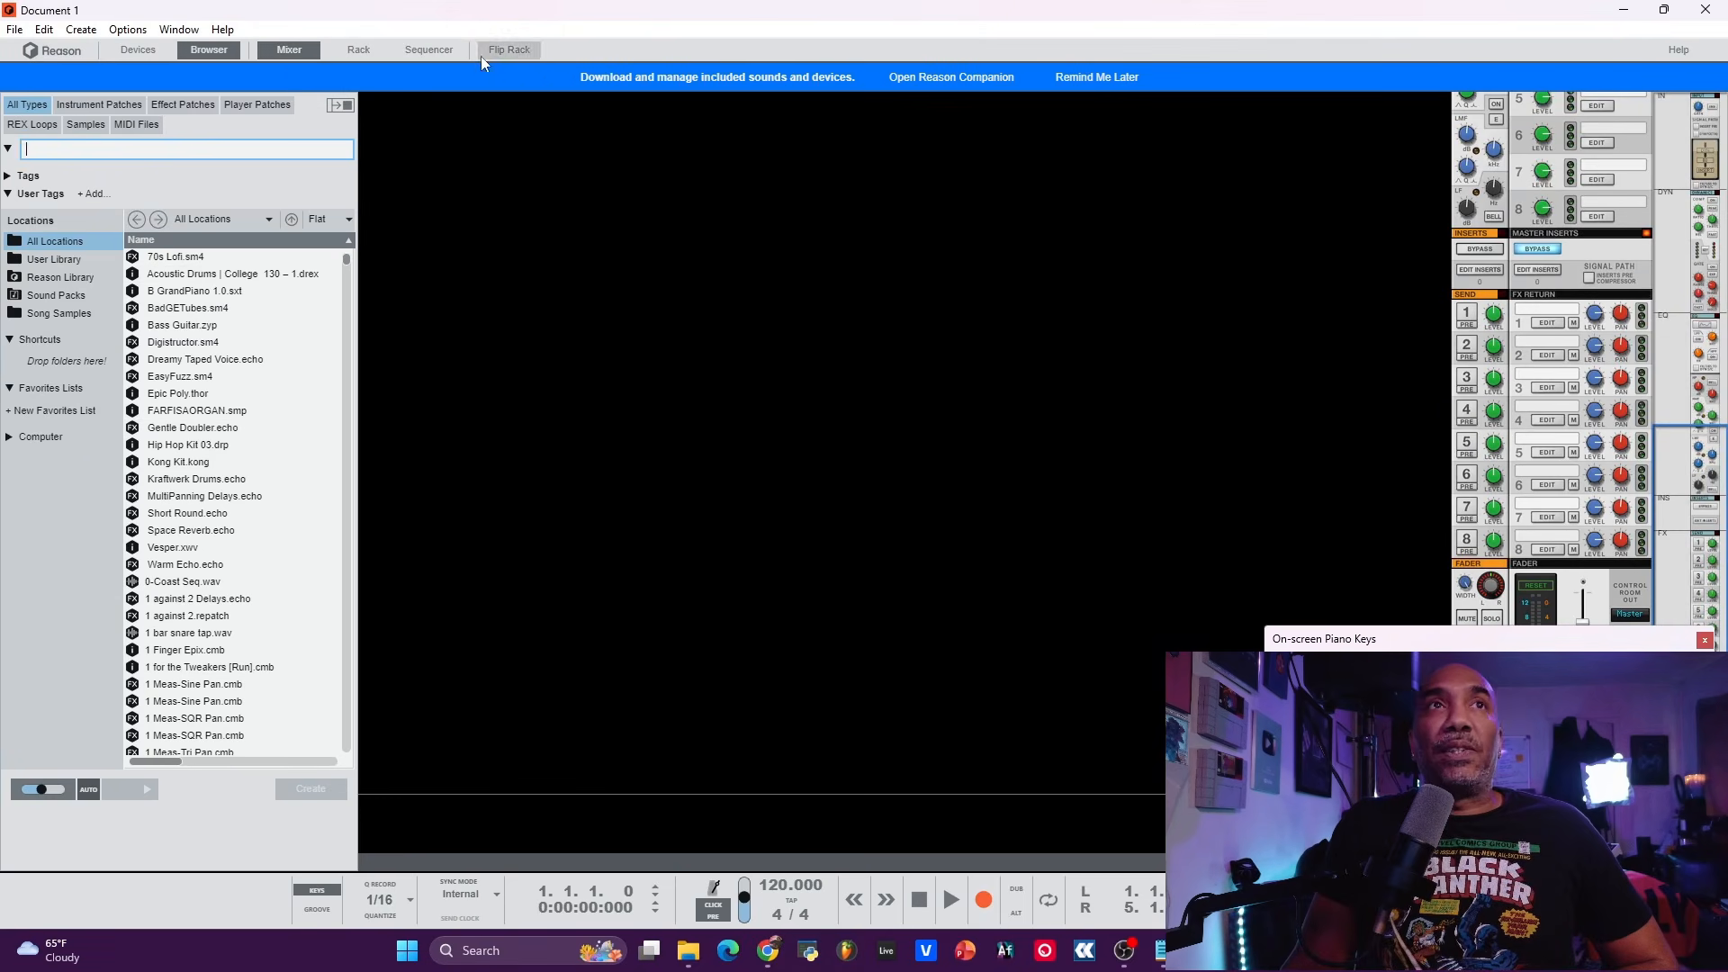
click(360, 54)
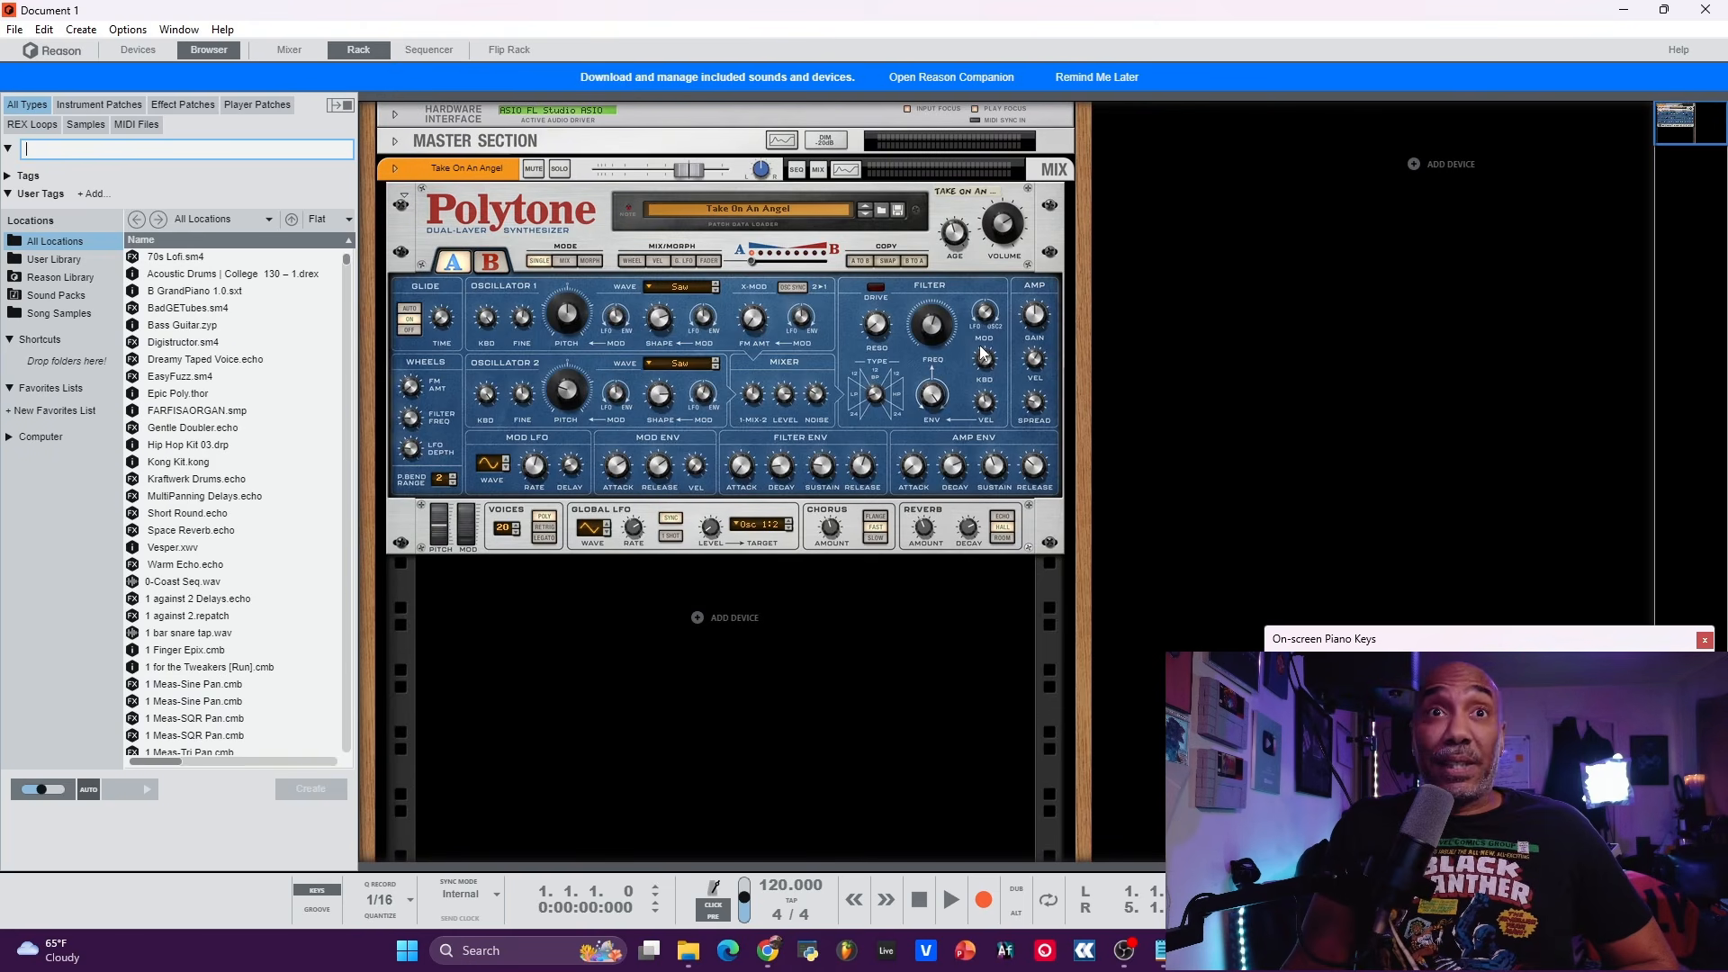
click(435, 50)
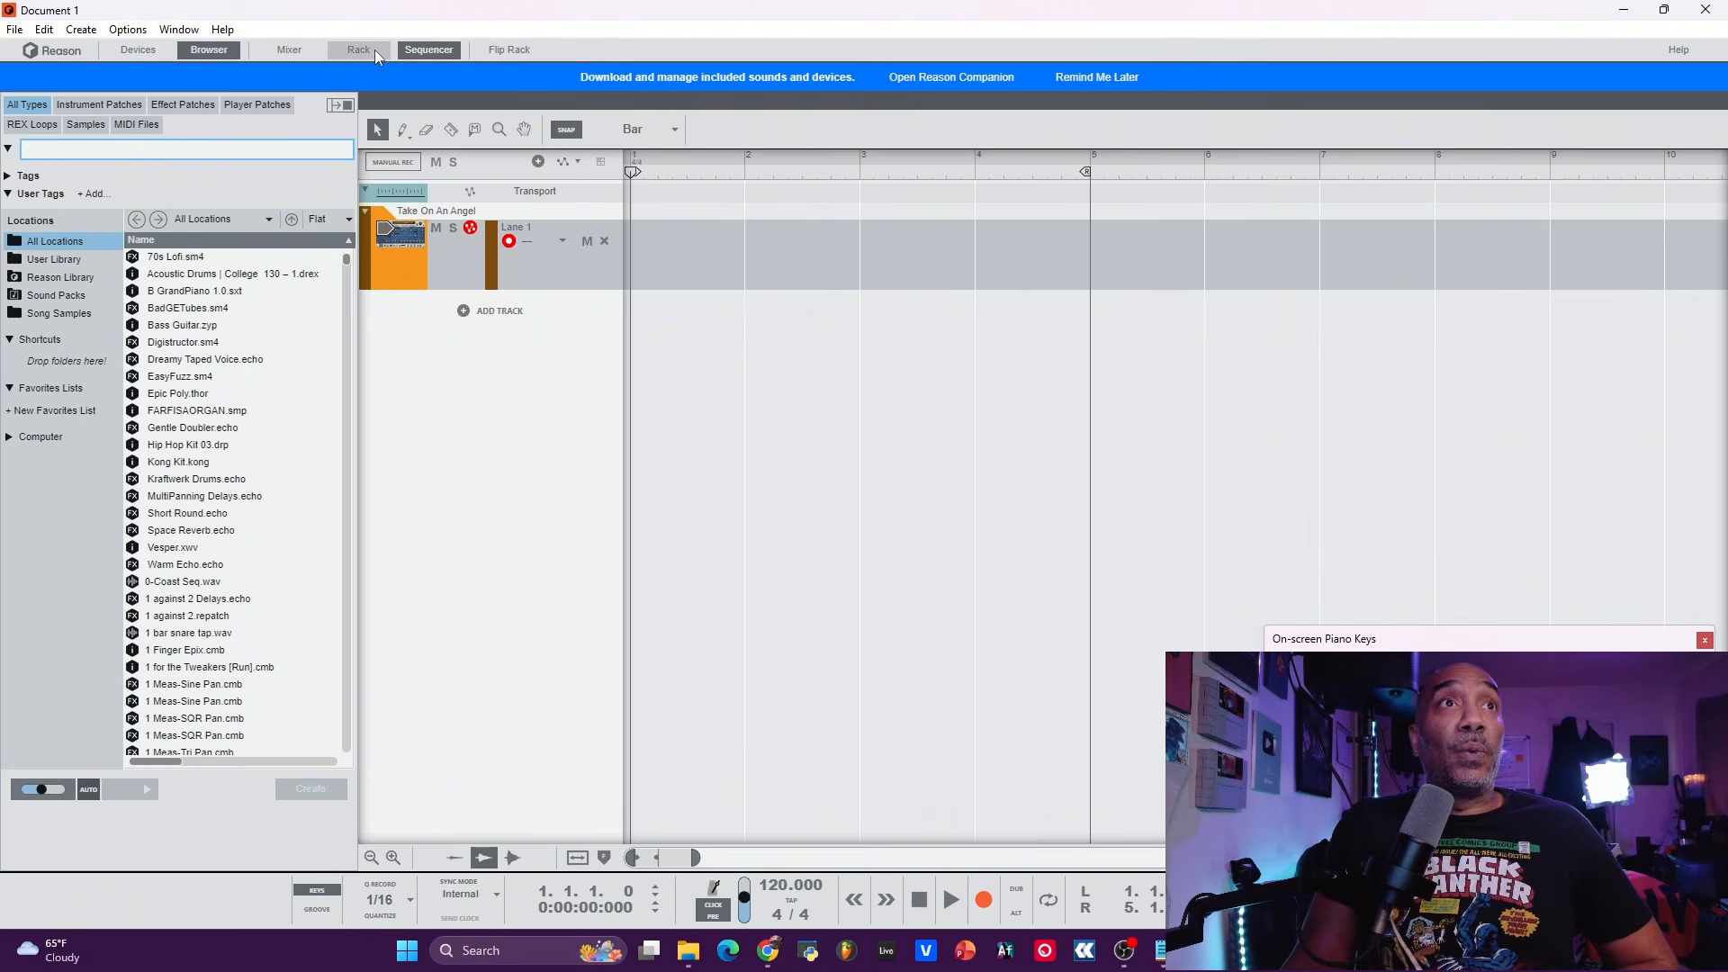
Step: Browse the available Reason Studios instruments, including samplers, synthesizers and drum machines, and look at the effects category
click(144, 51)
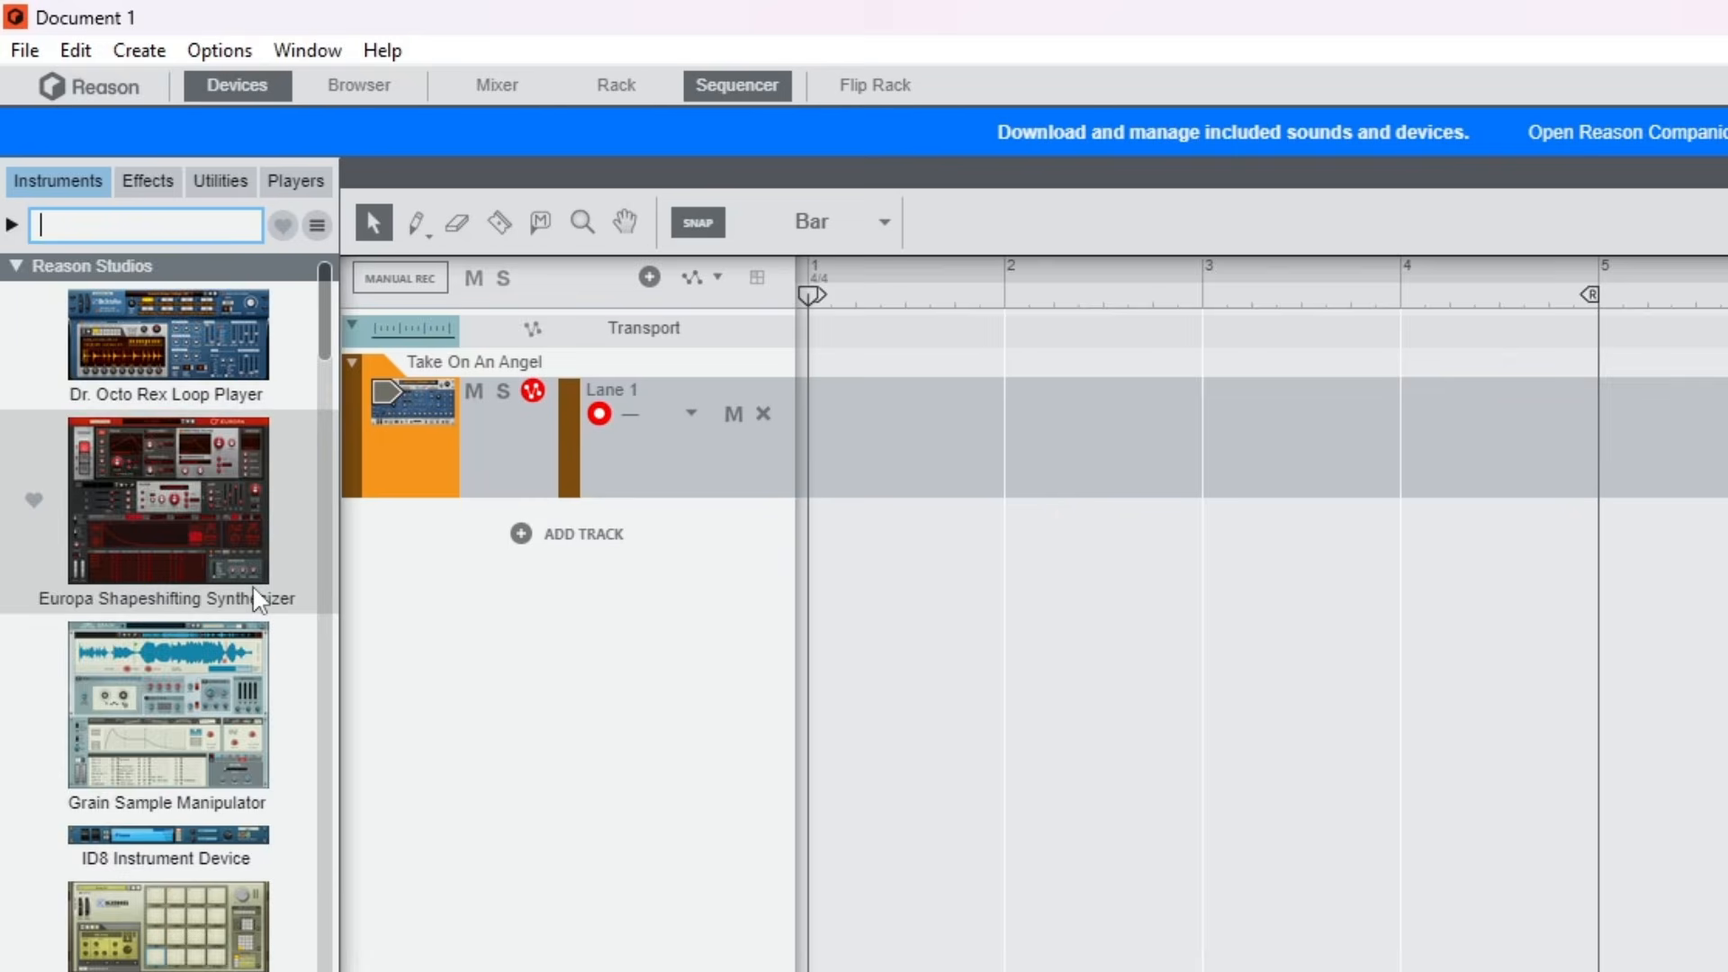
scroll(141, 340, down, 3)
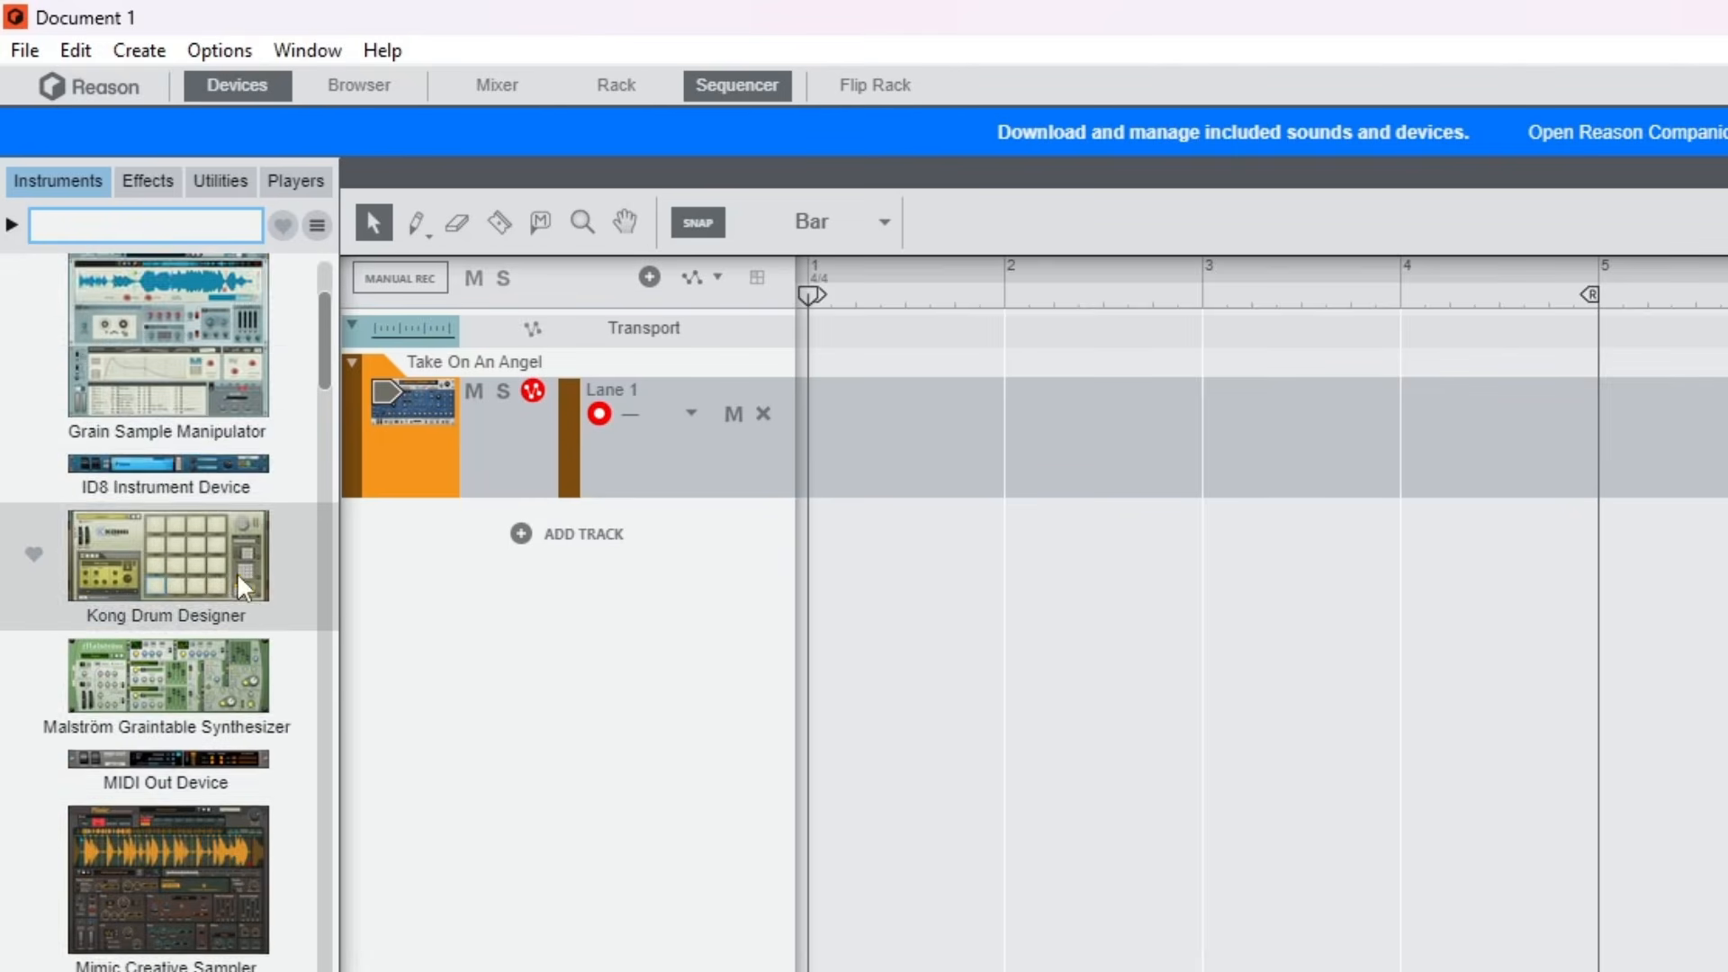
scroll(236, 572, down, 6)
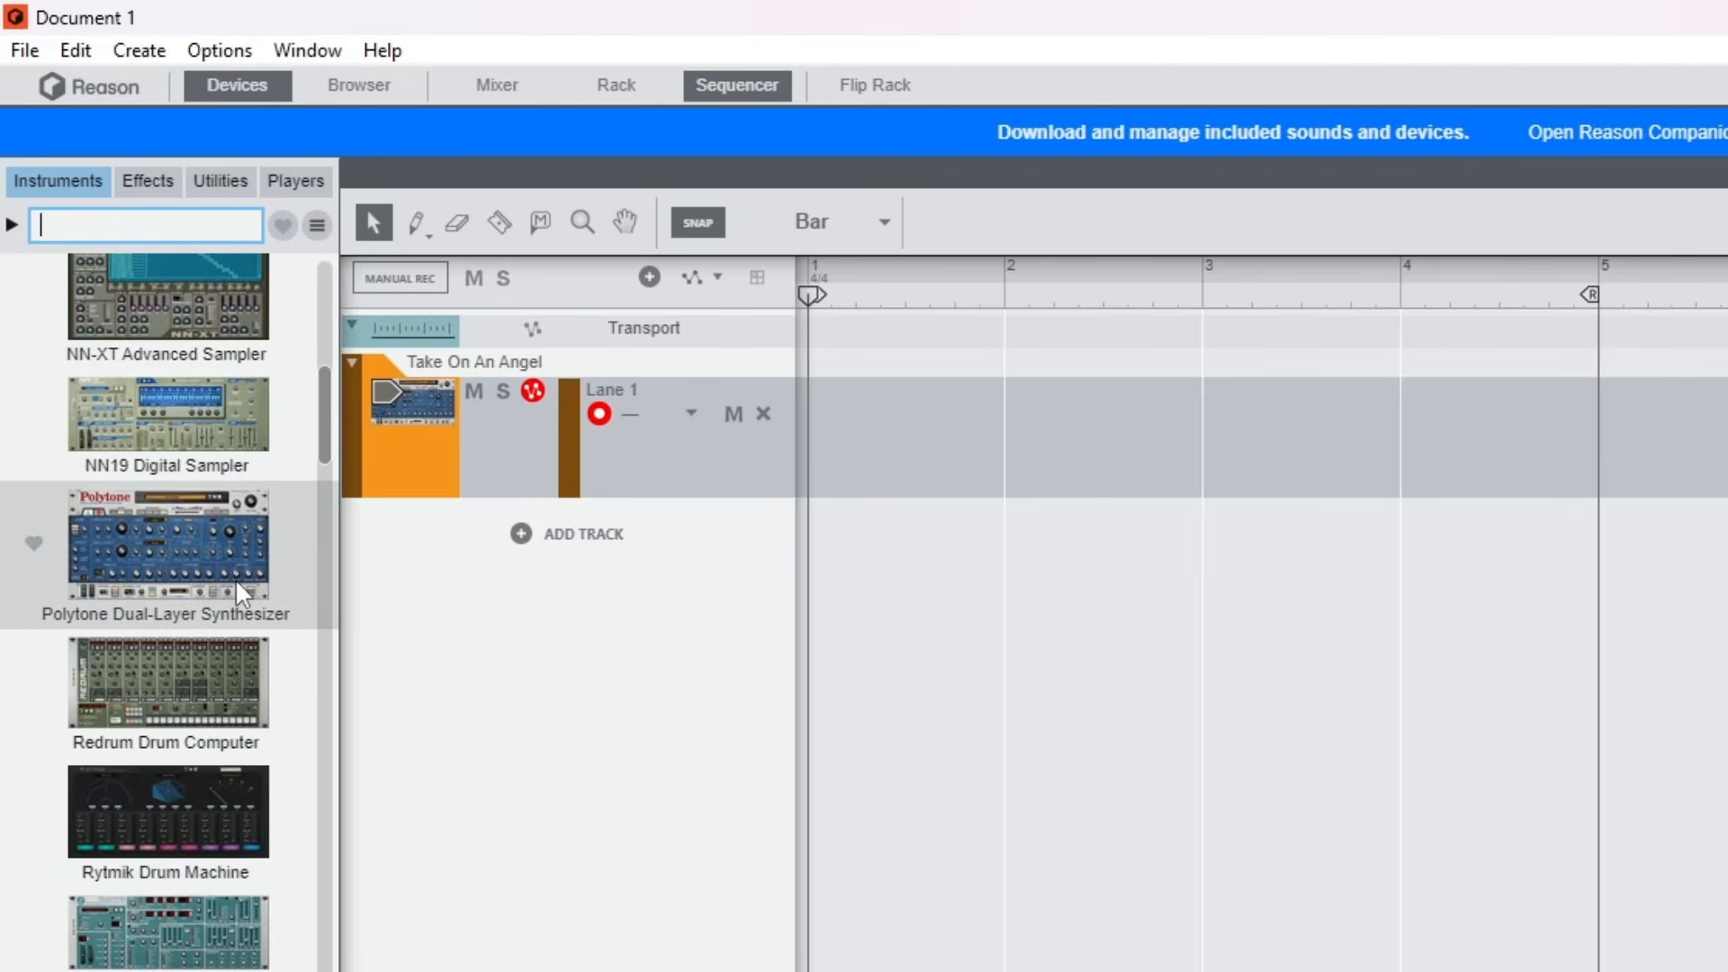
scroll(241, 594, up, 8)
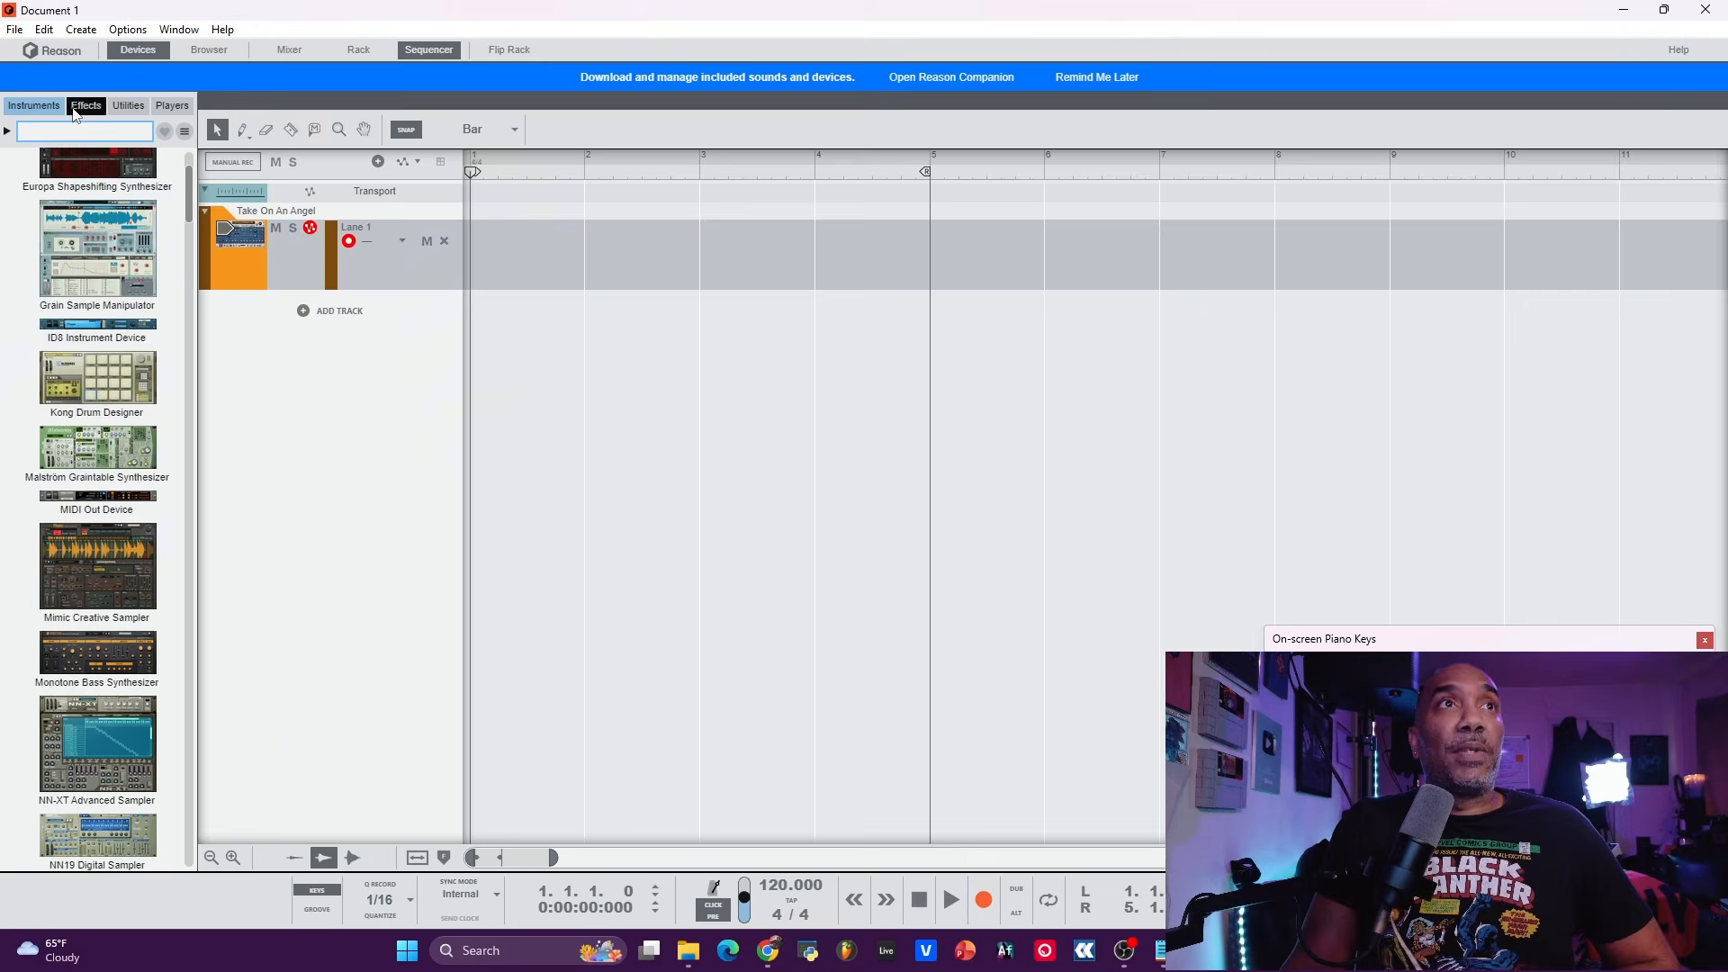
click(79, 108)
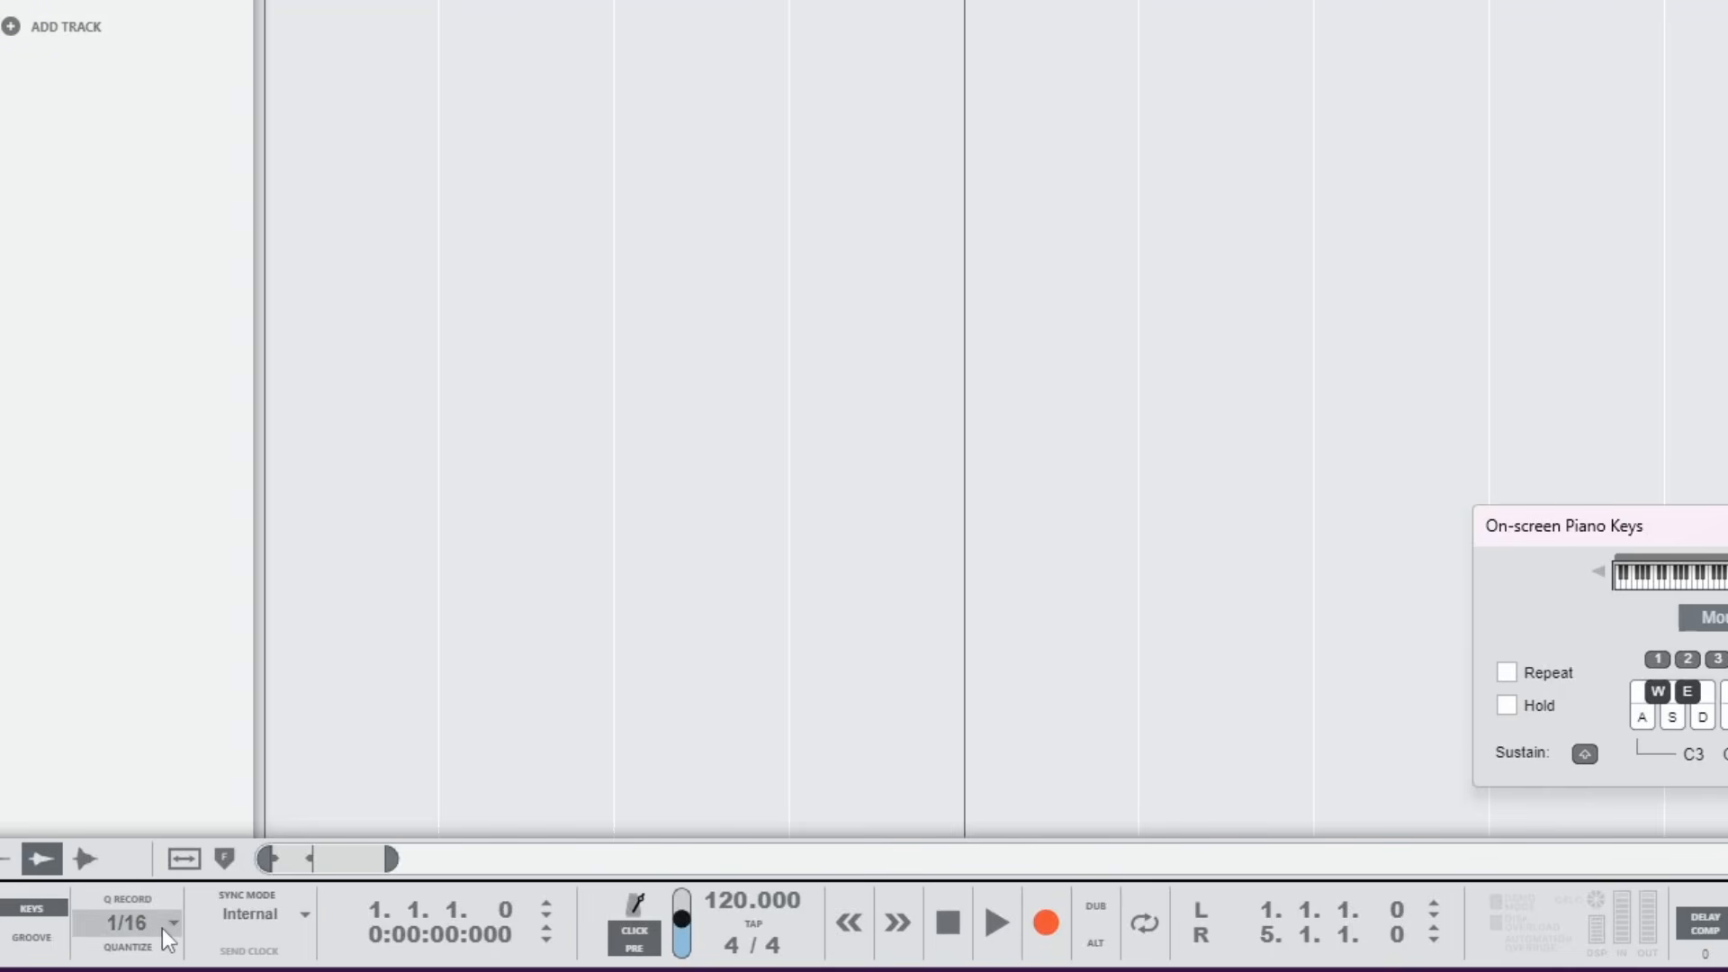
Step: Check the available sync mode options in the transport without changing the selection
click(297, 927)
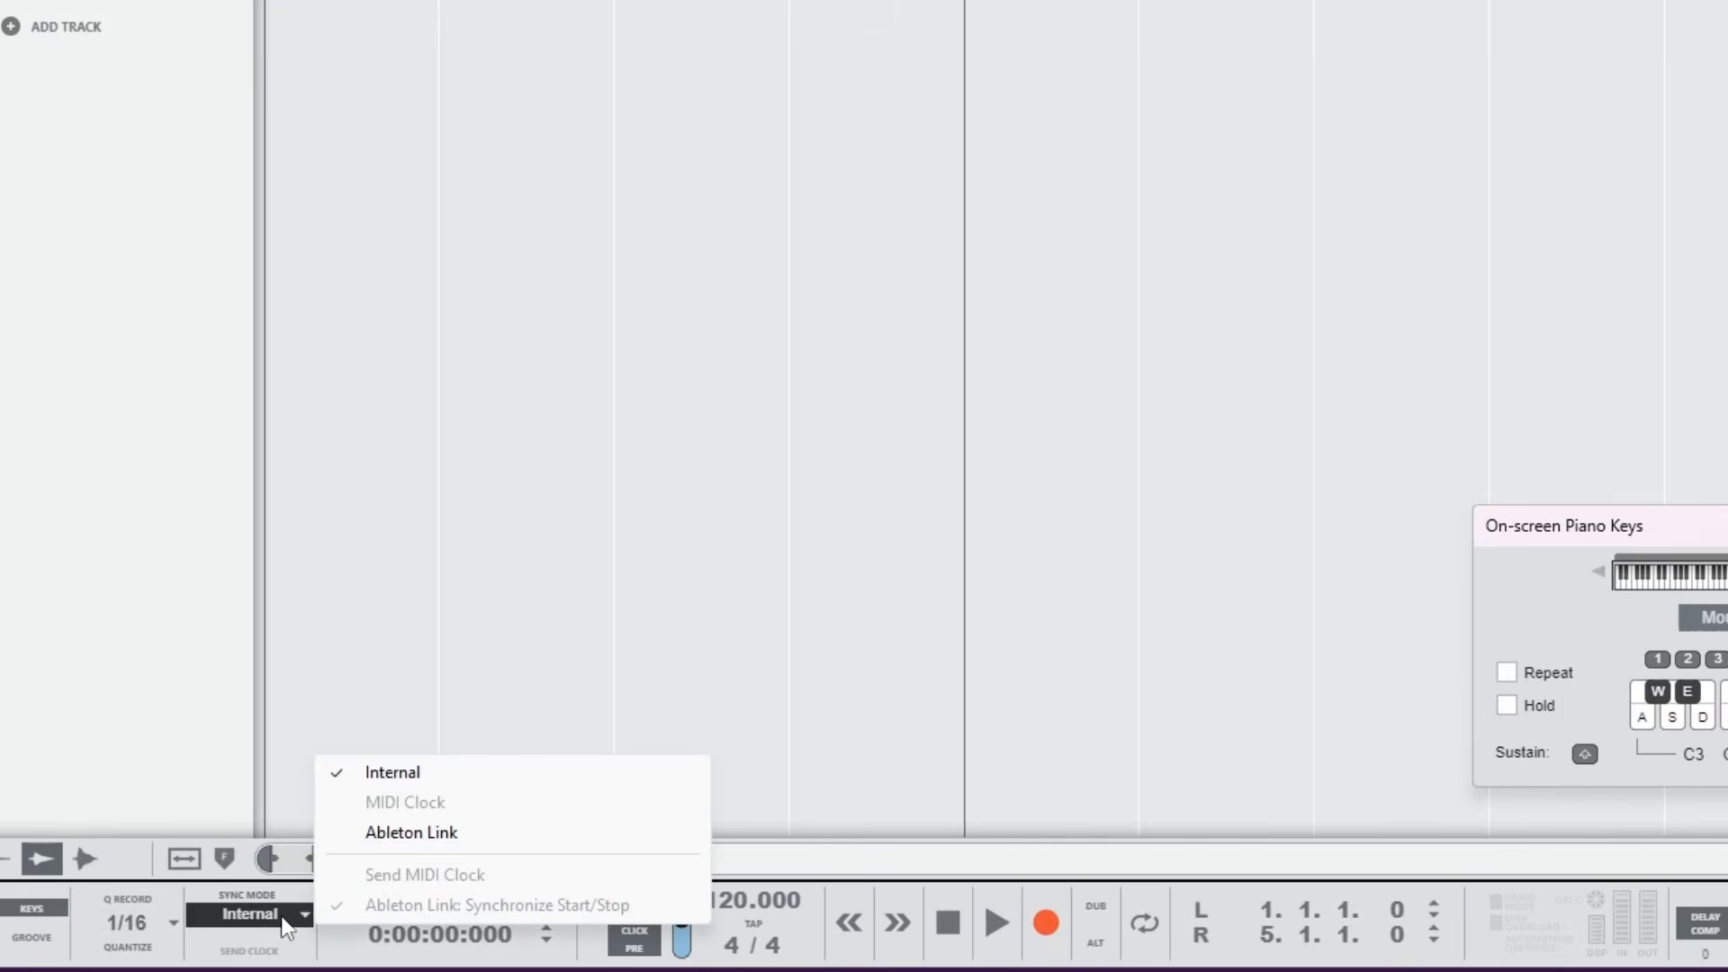
key(Escape)
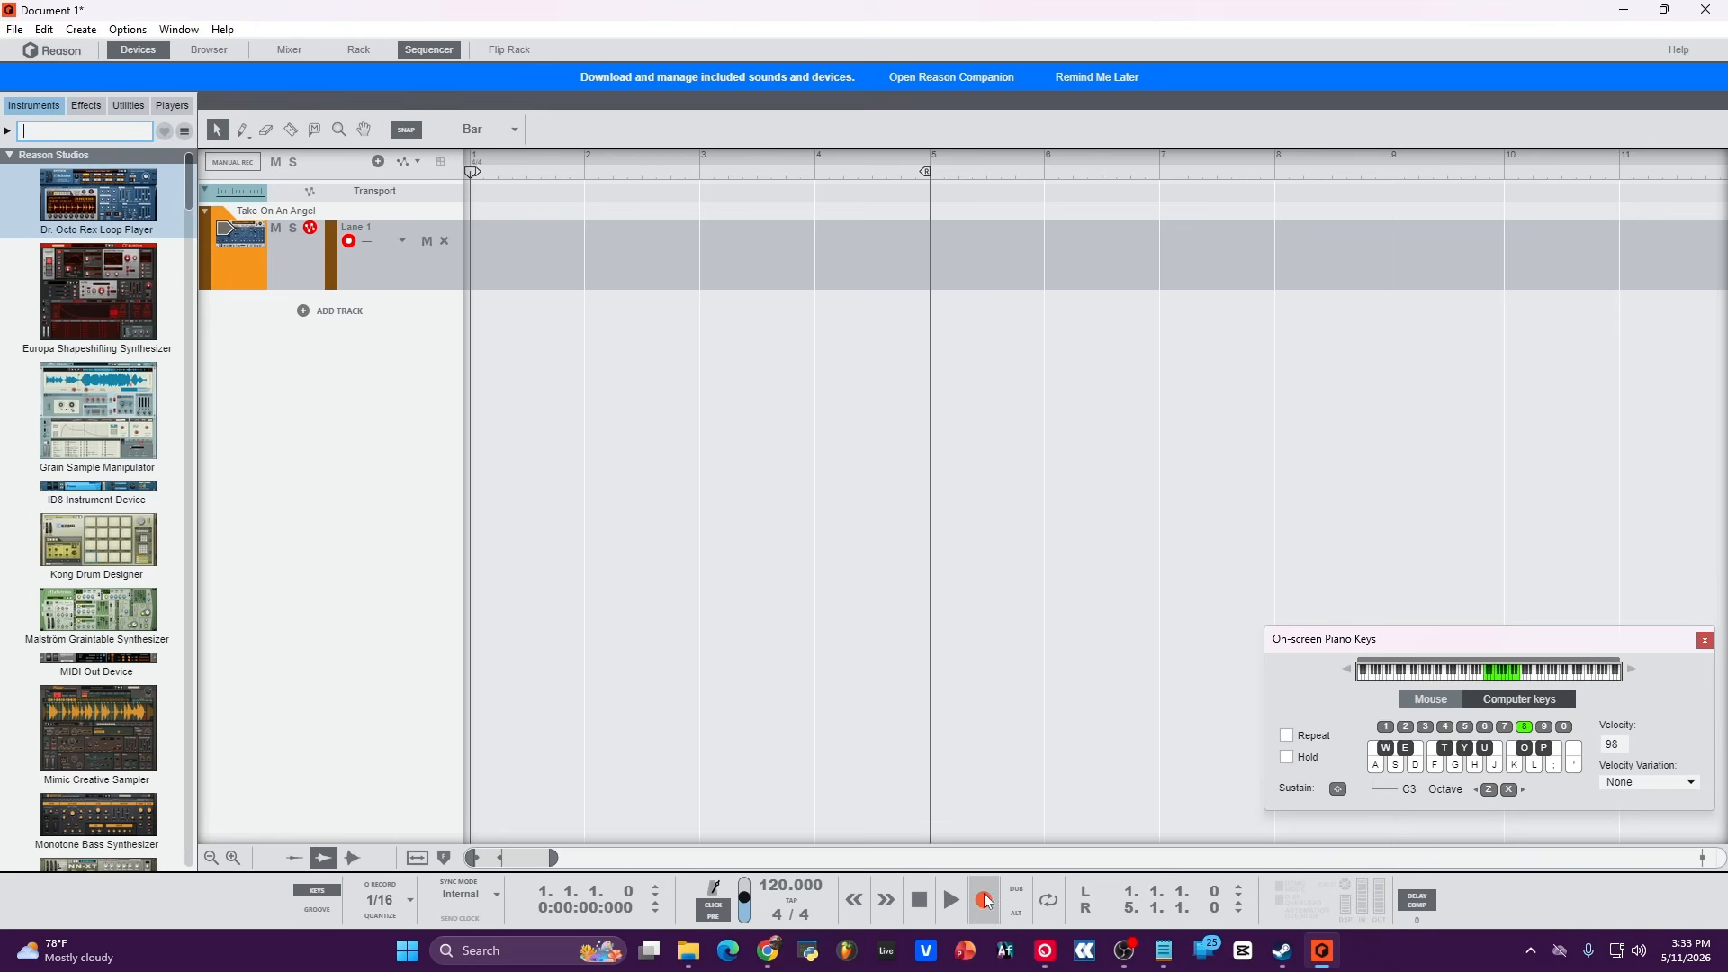
Step: Add four overdub lanes to the Take On An Angel track, plus an alternate take lane that mutes Lane 5
click(1016, 890)
click(1016, 891)
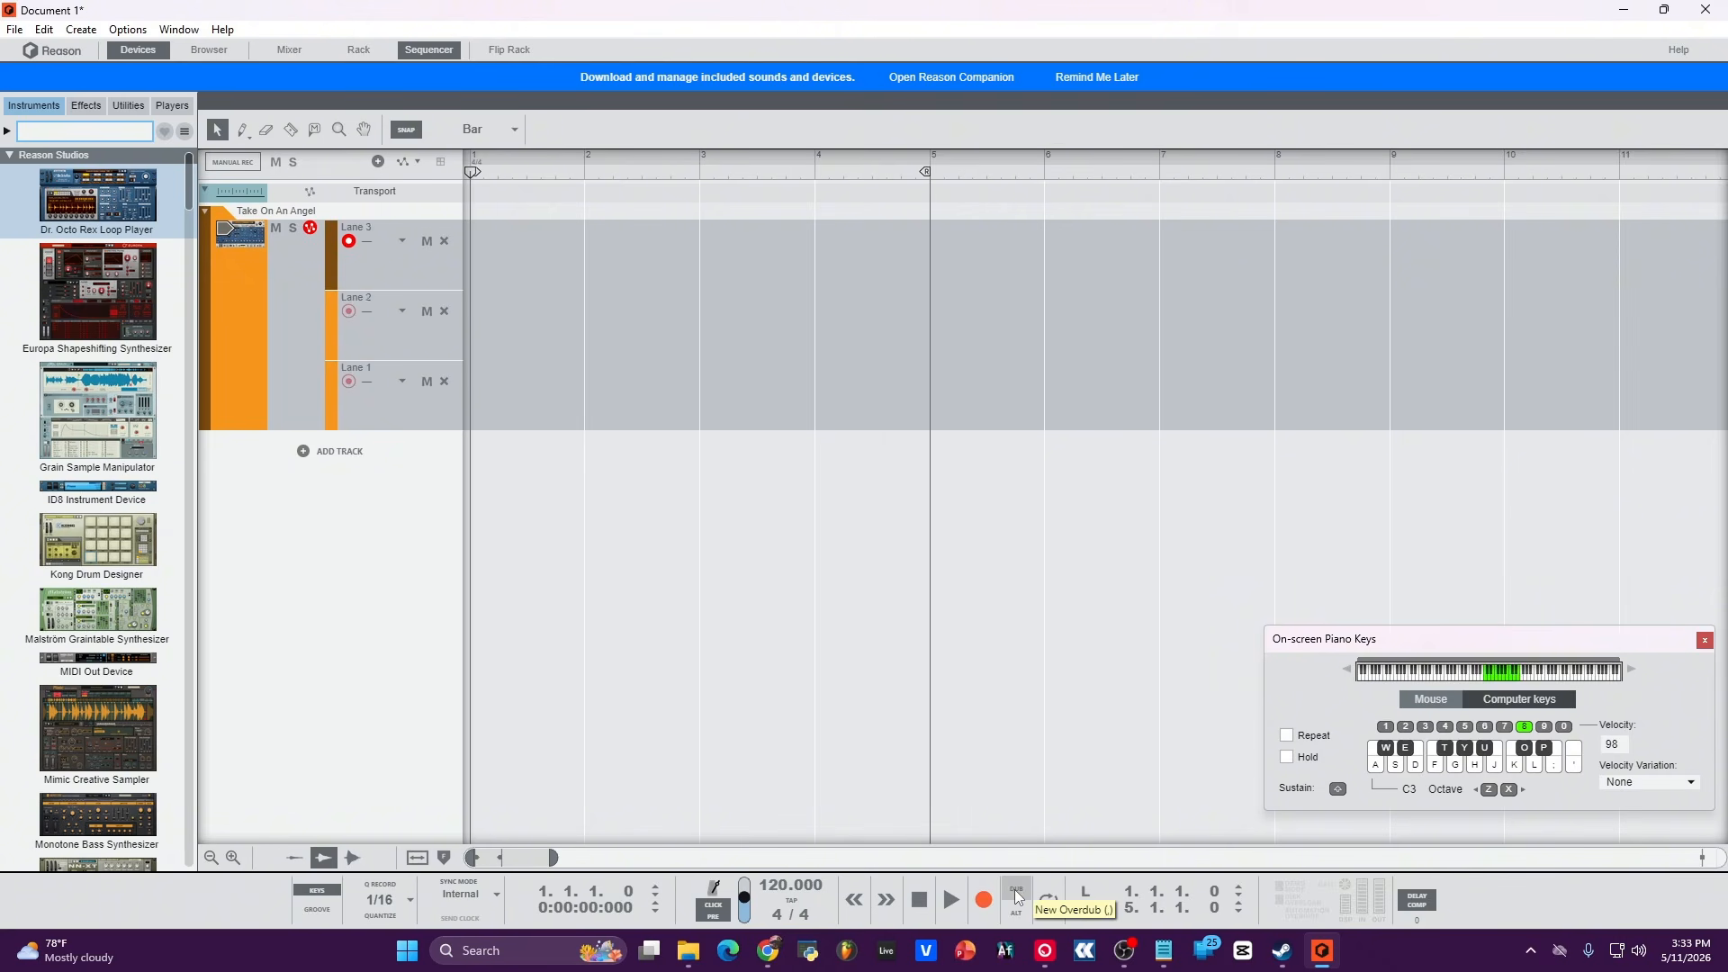
click(1016, 891)
click(1015, 890)
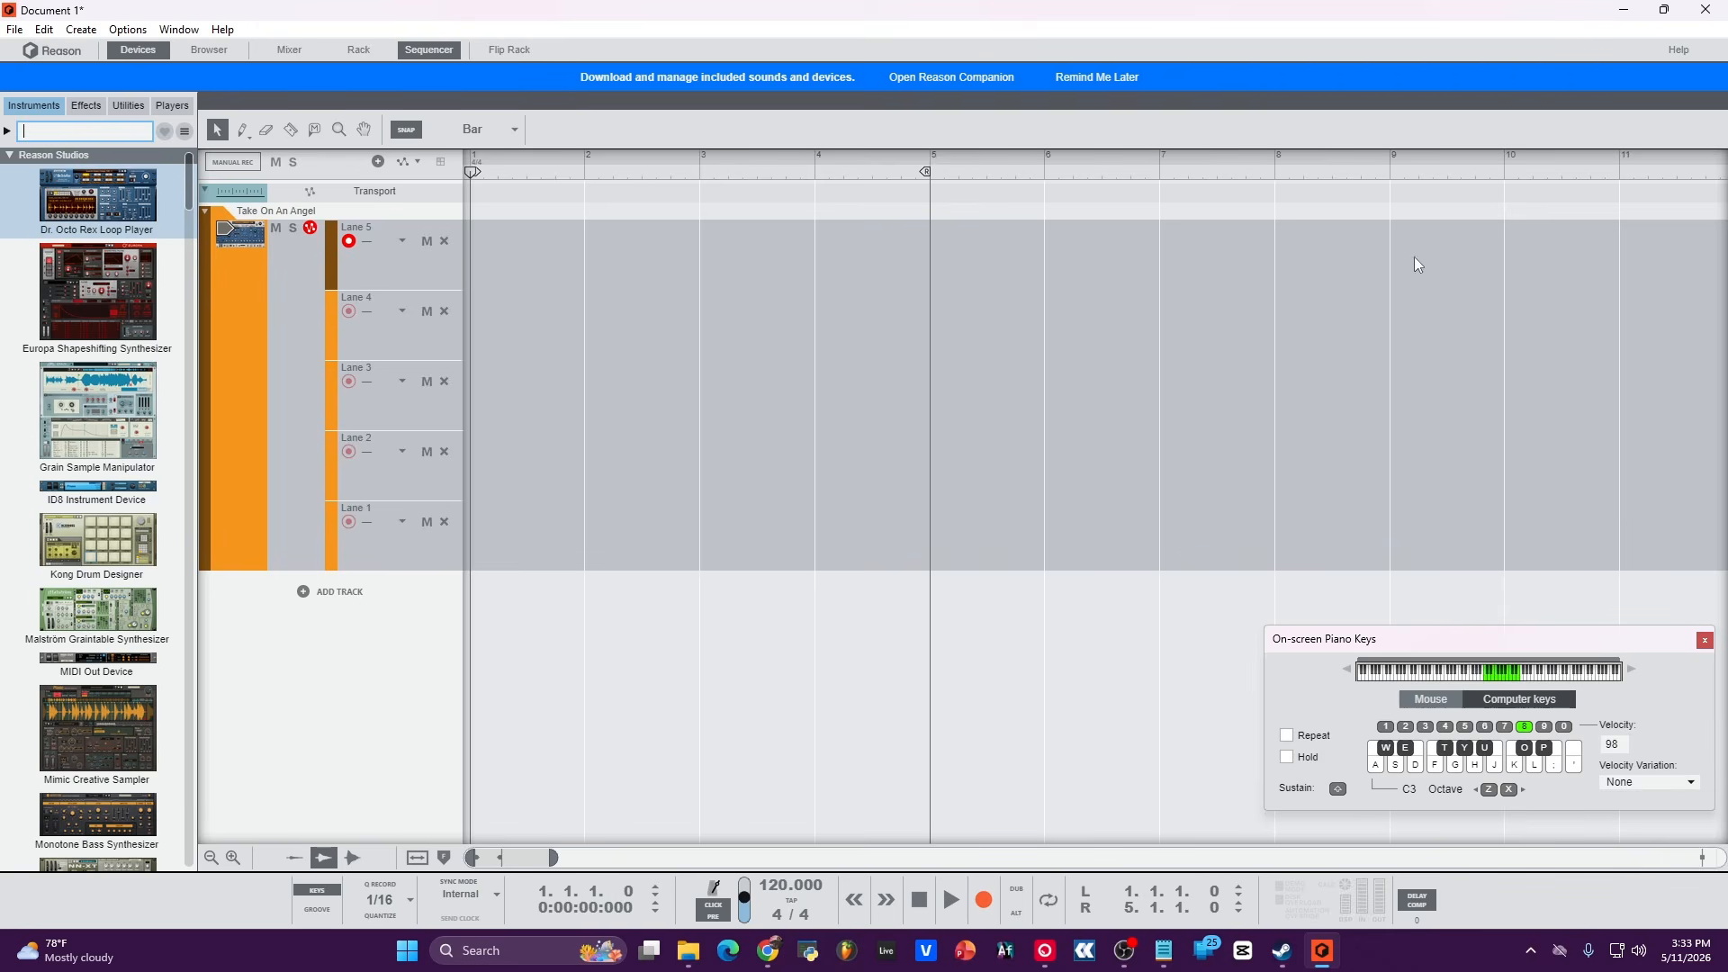
click(1016, 915)
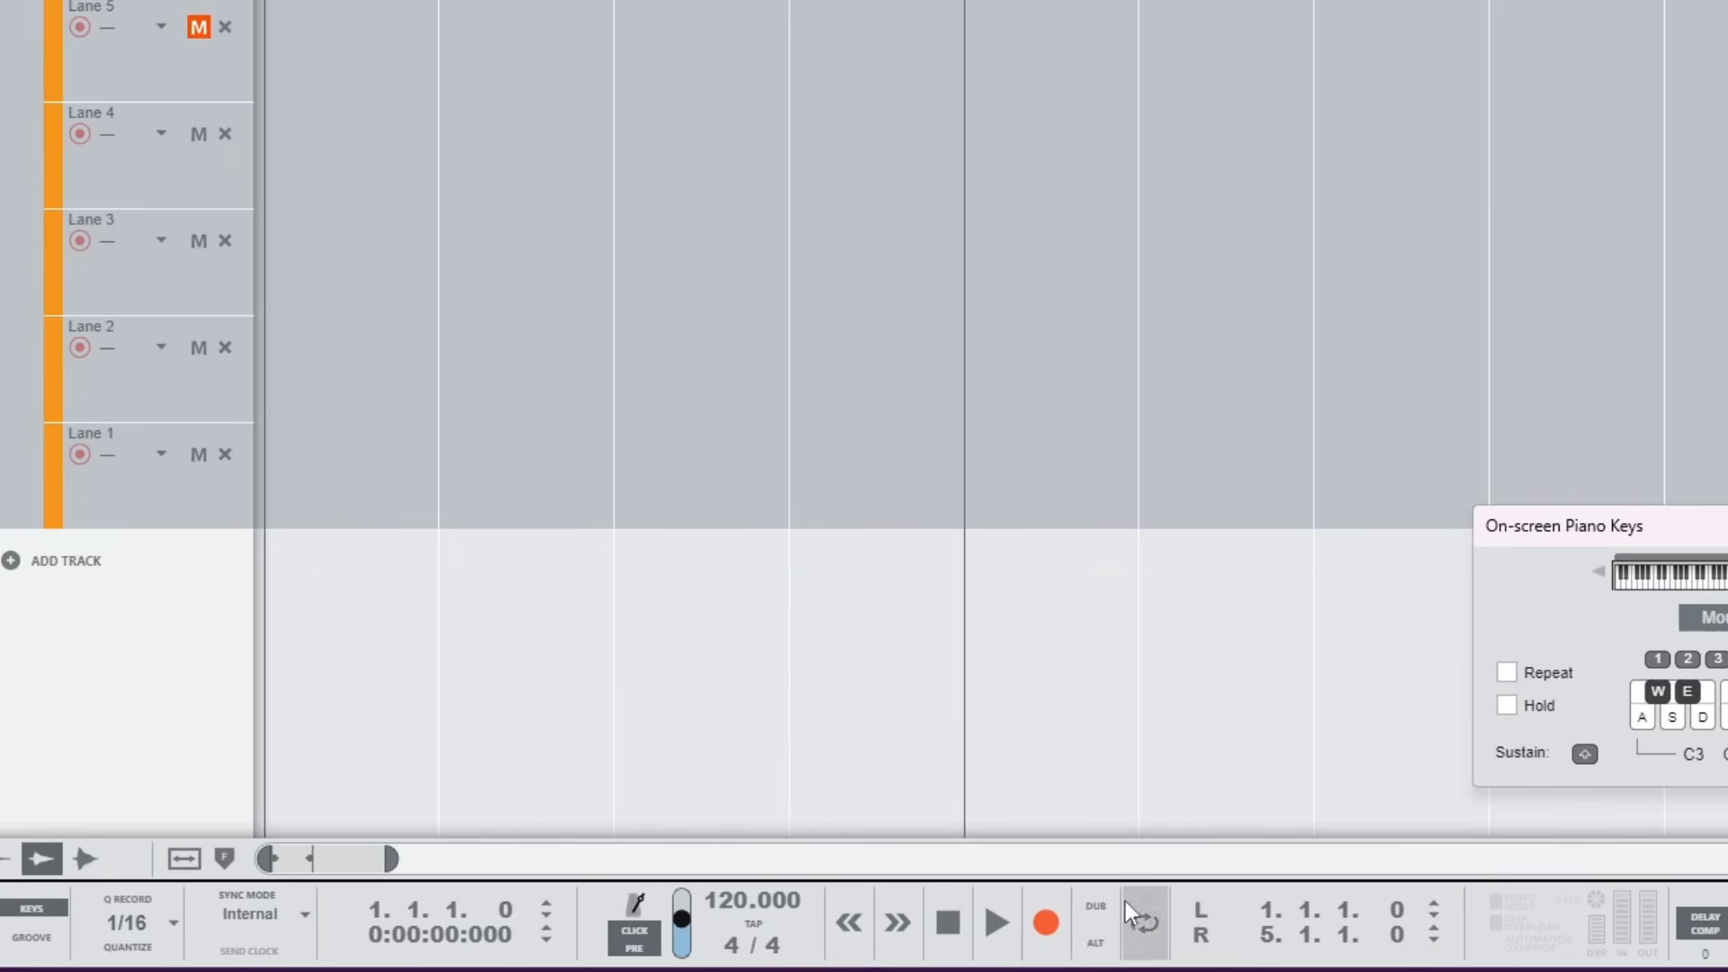
Step: Toggle loop playback in the transport, leaving it switched on
click(1158, 943)
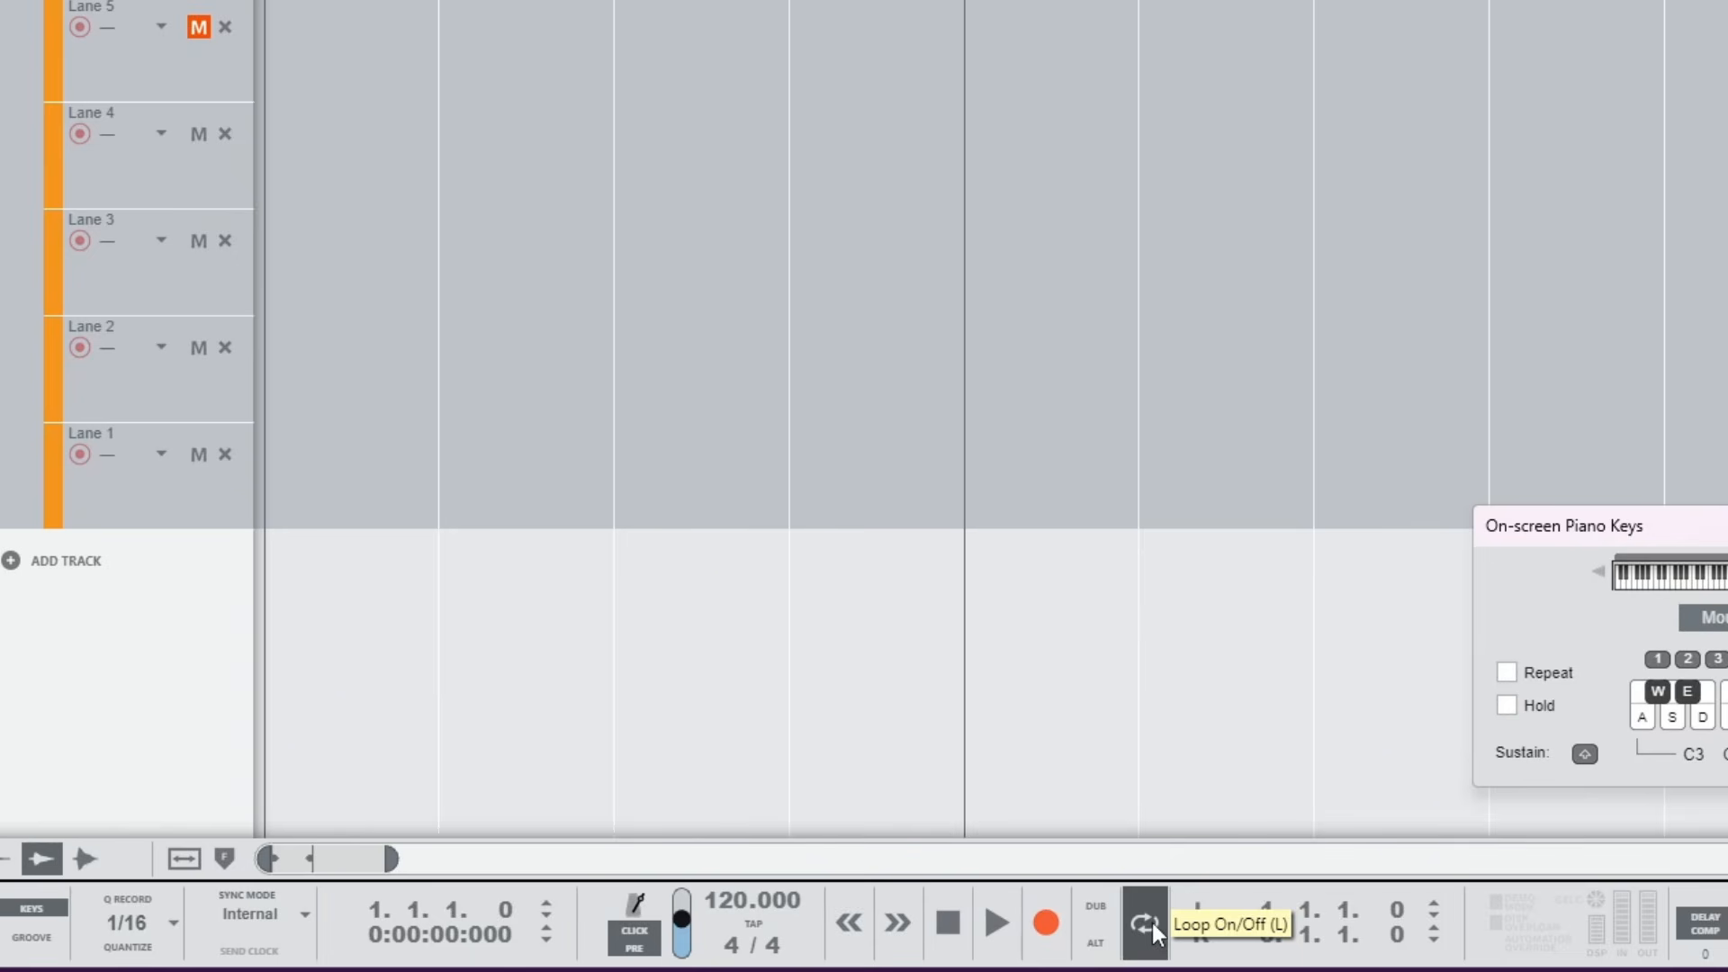
click(1153, 925)
click(1153, 924)
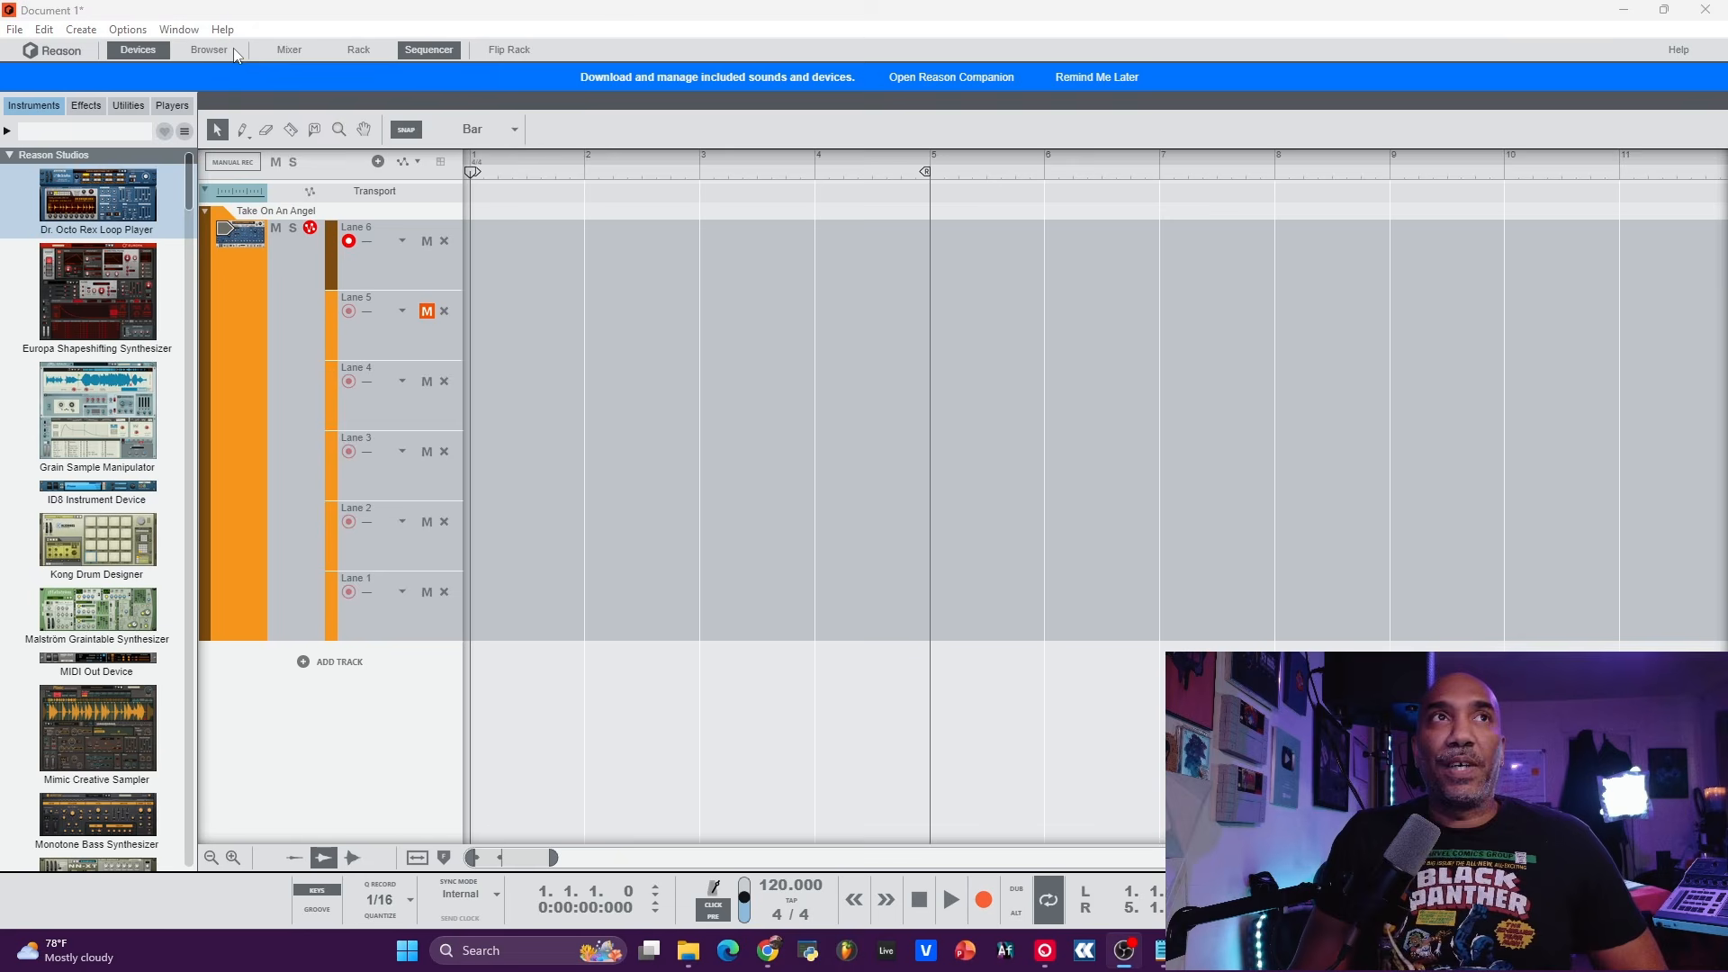
Step: Open the audio preferences and review the selectable audio devices, keeping ASIO FL Studio ASIO
click(44, 30)
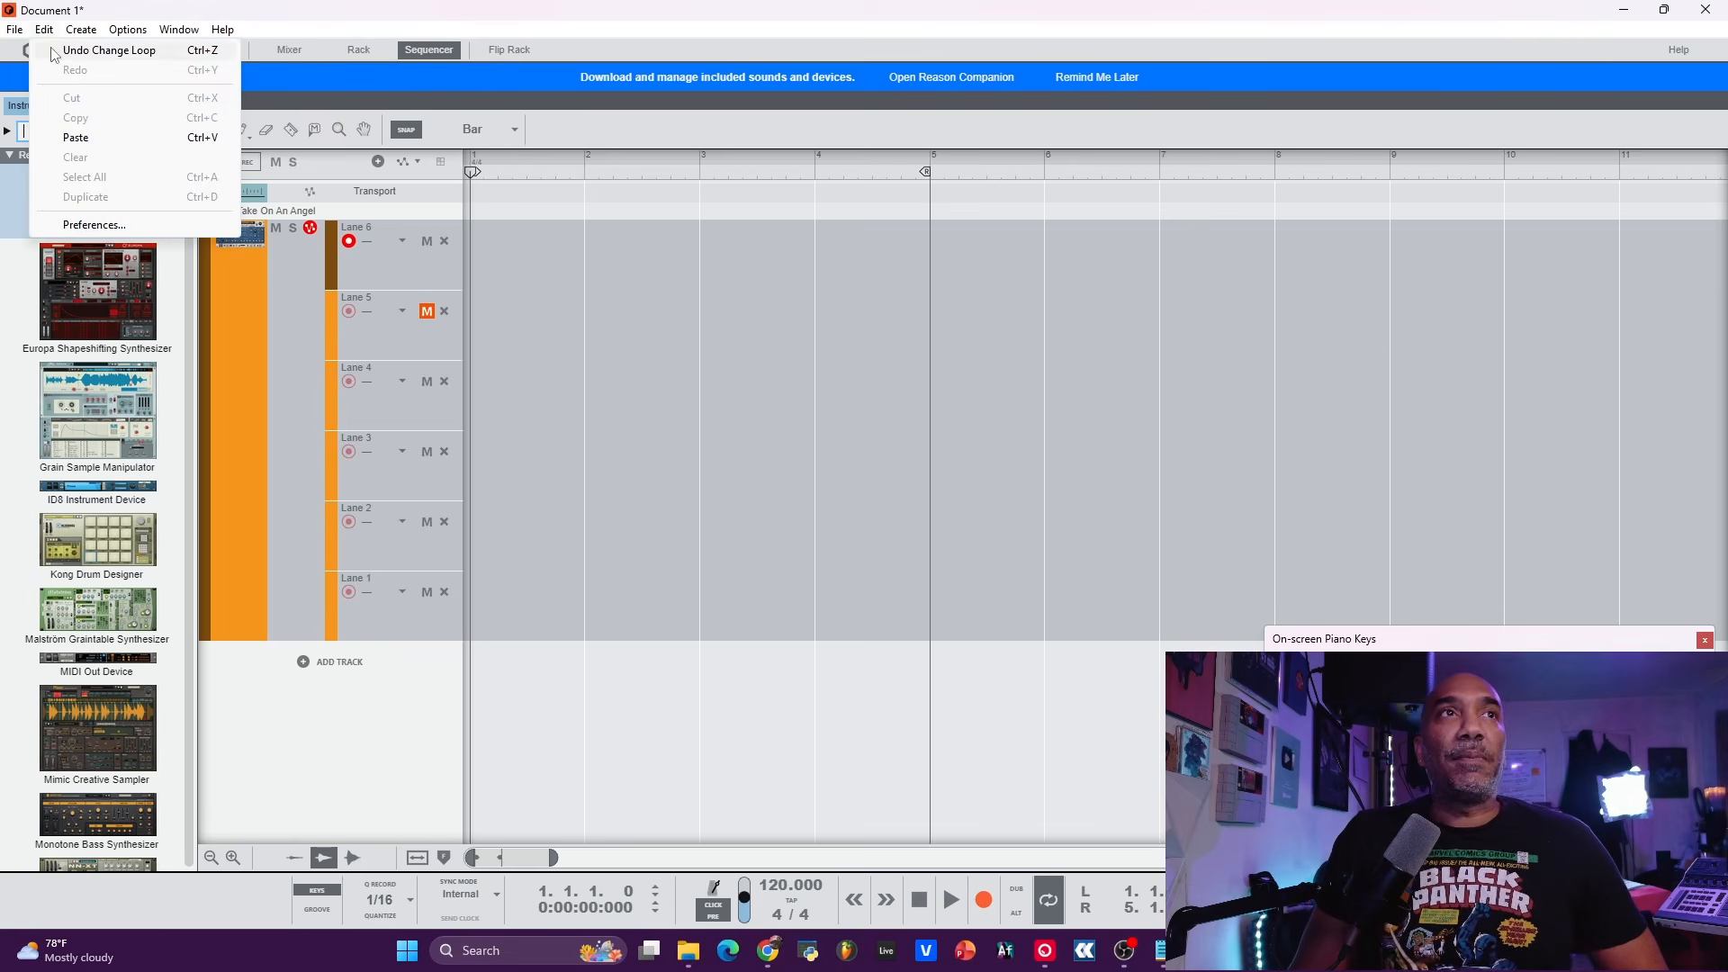
click(106, 225)
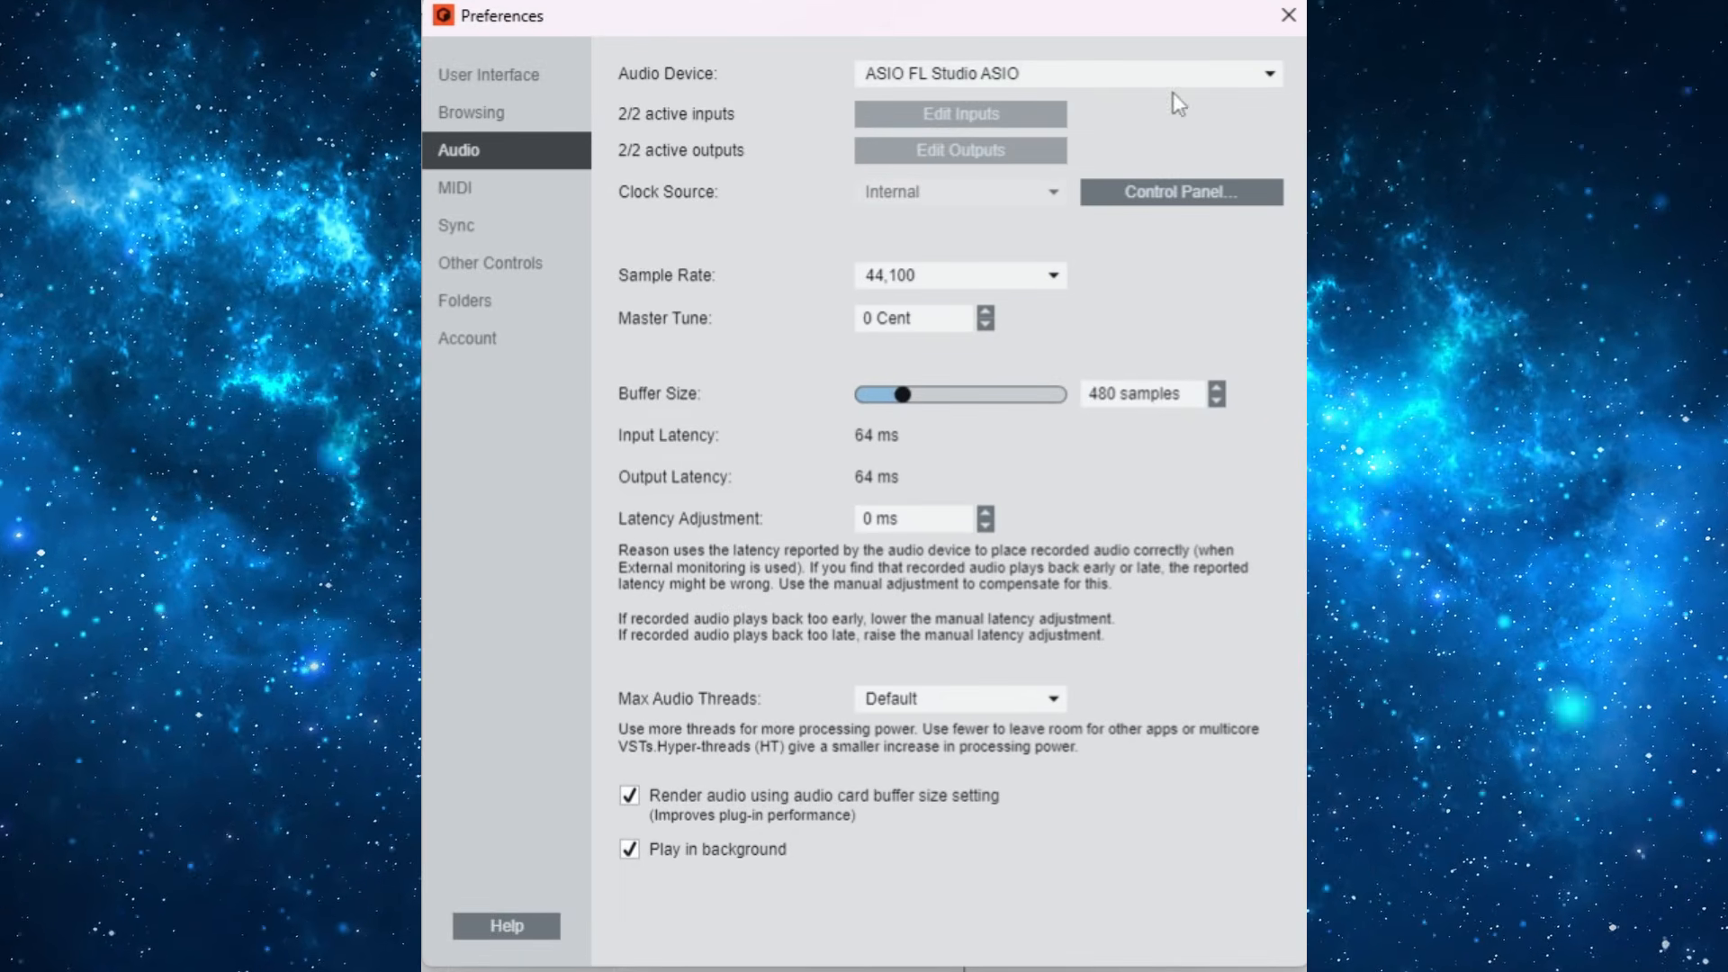
click(1064, 77)
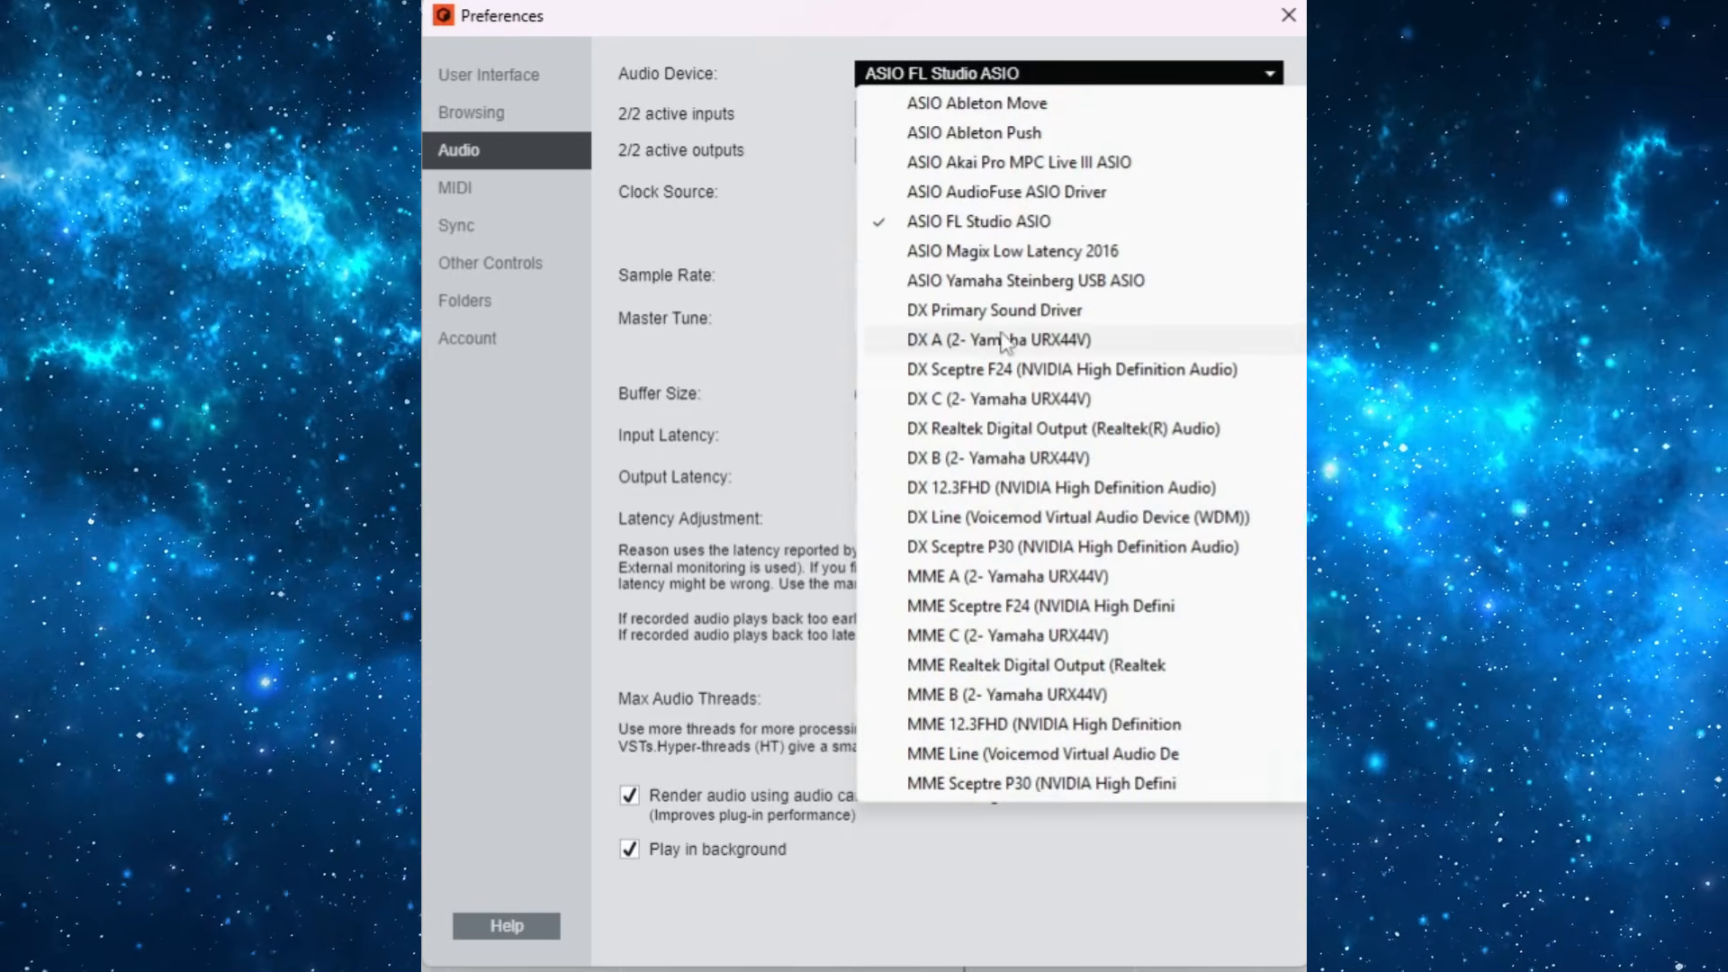
click(707, 121)
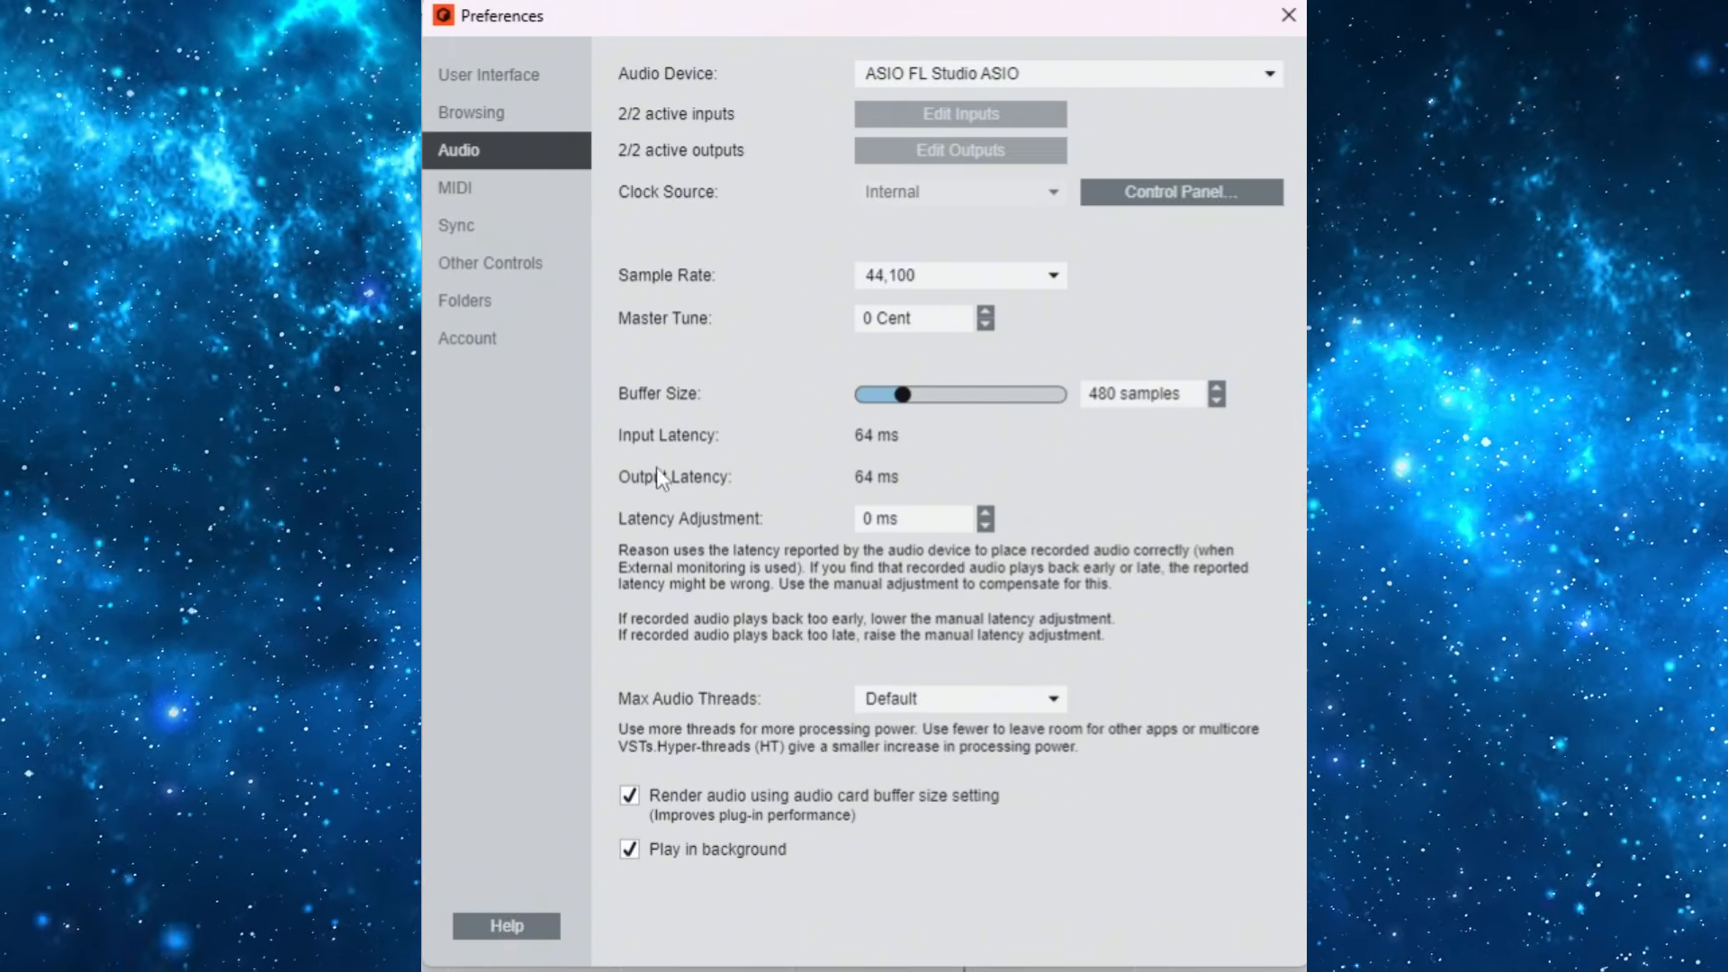
Step: Set the user interface theme to Dark in the preferences and close them
click(514, 77)
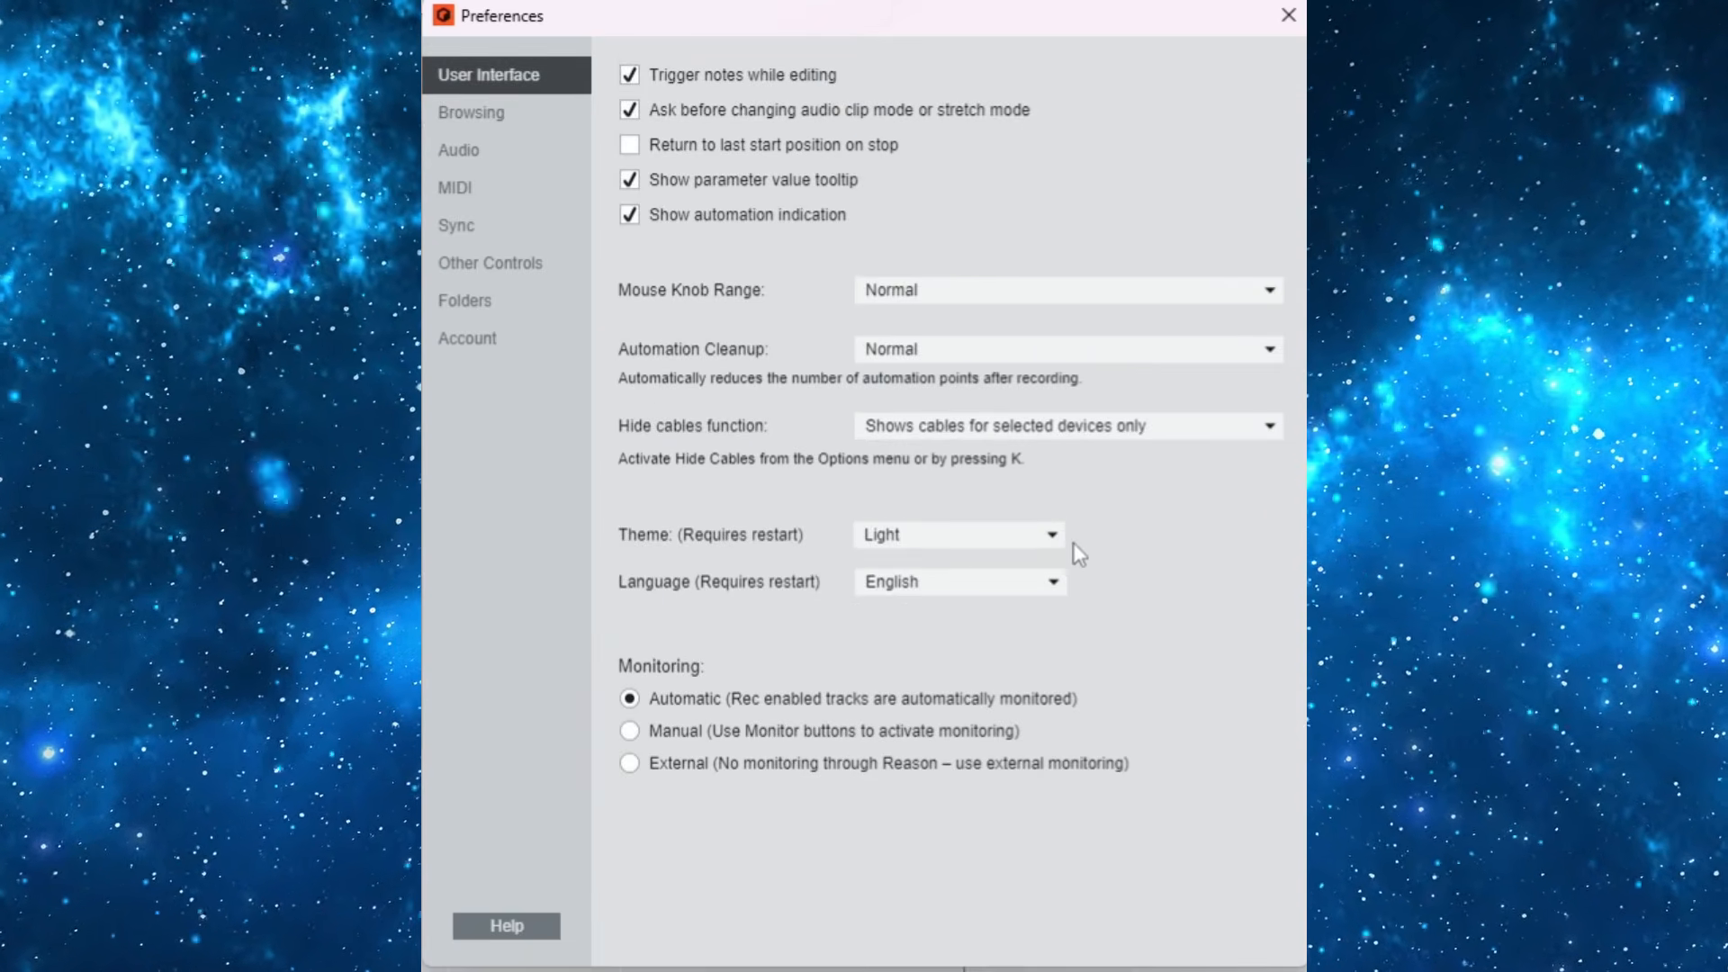
click(1044, 535)
click(962, 588)
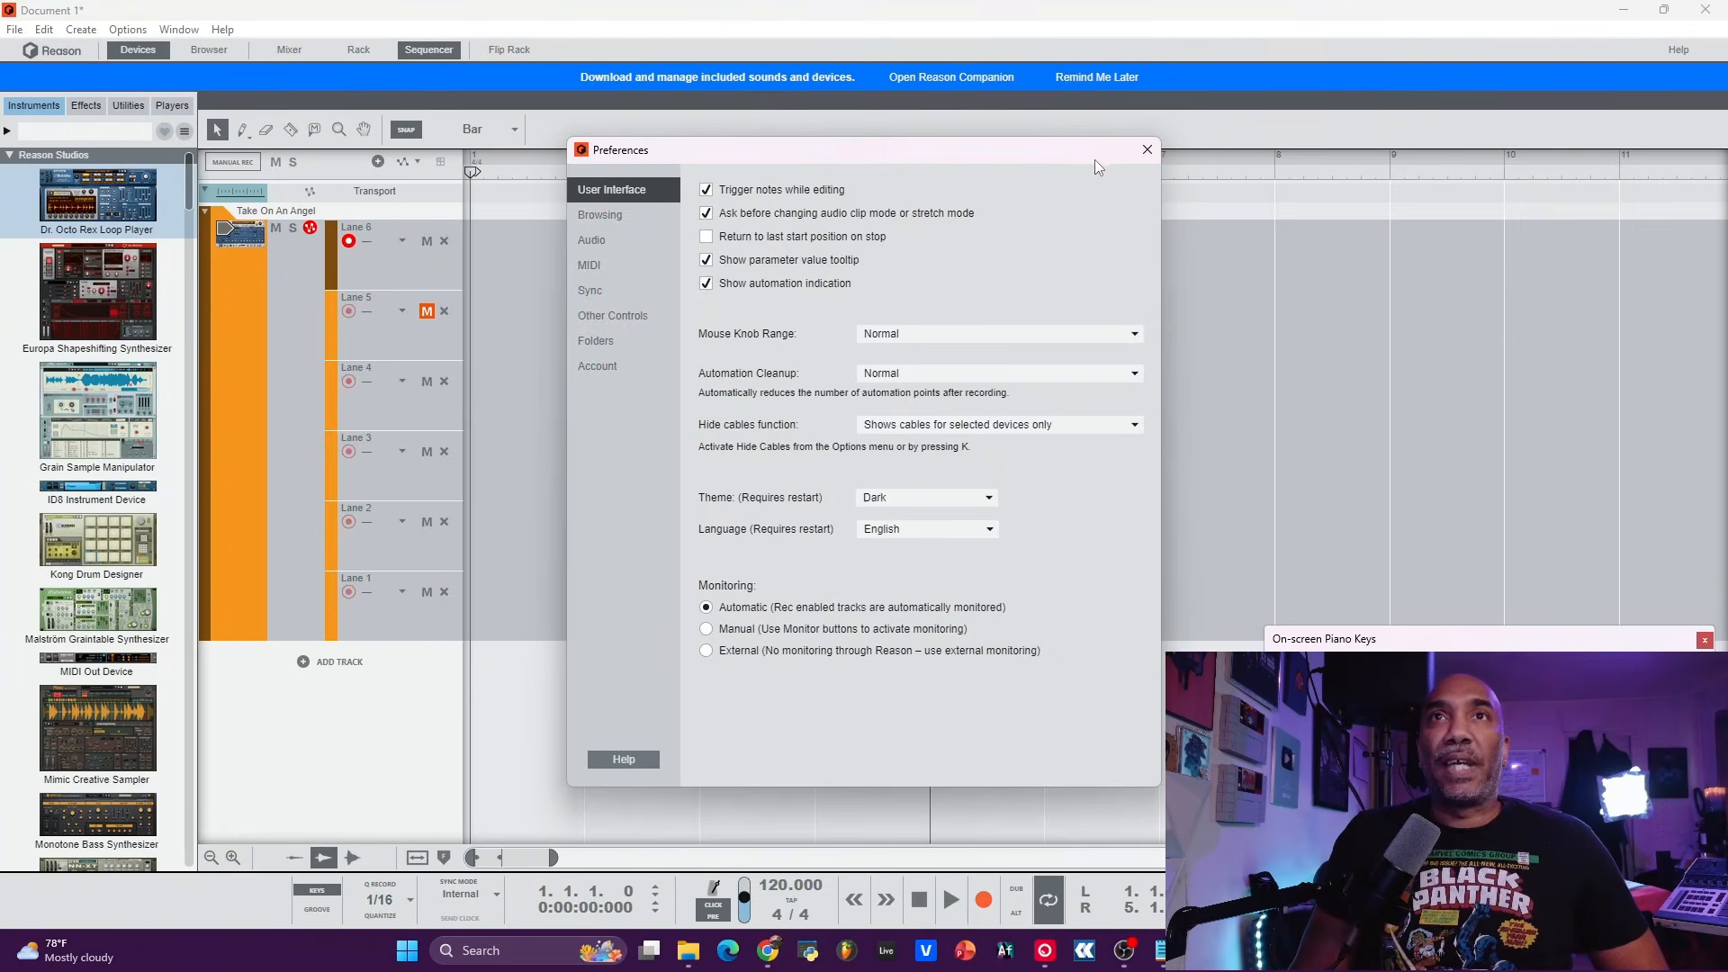
click(1145, 149)
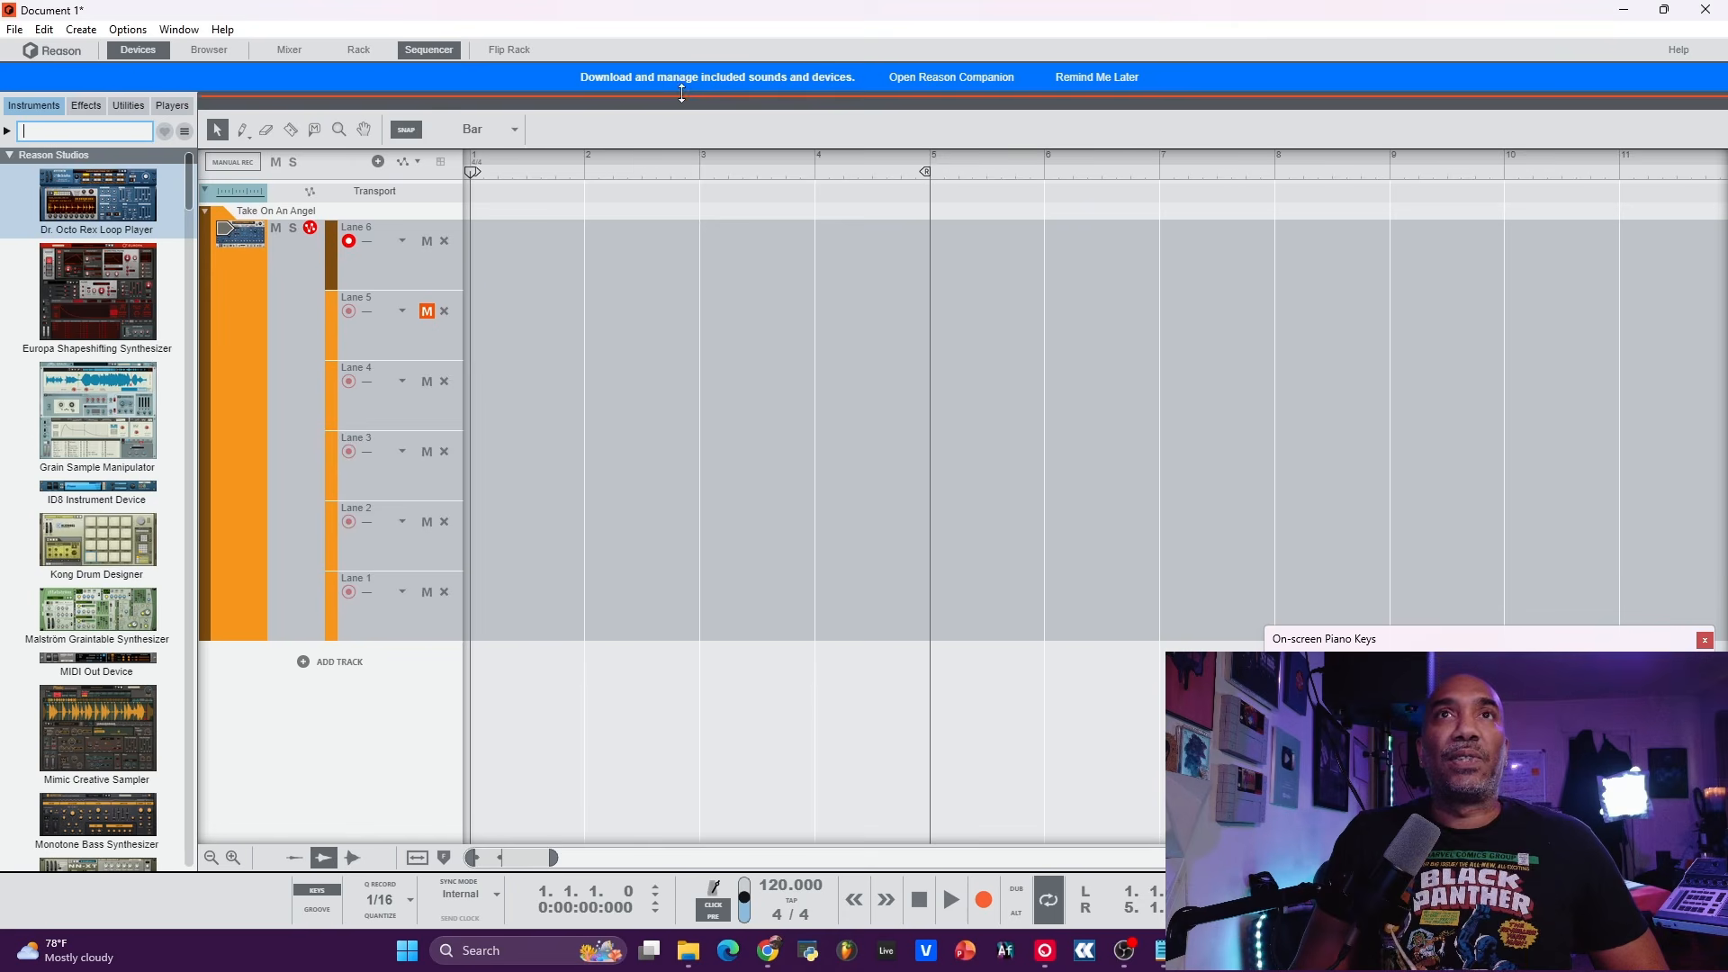
click(42, 30)
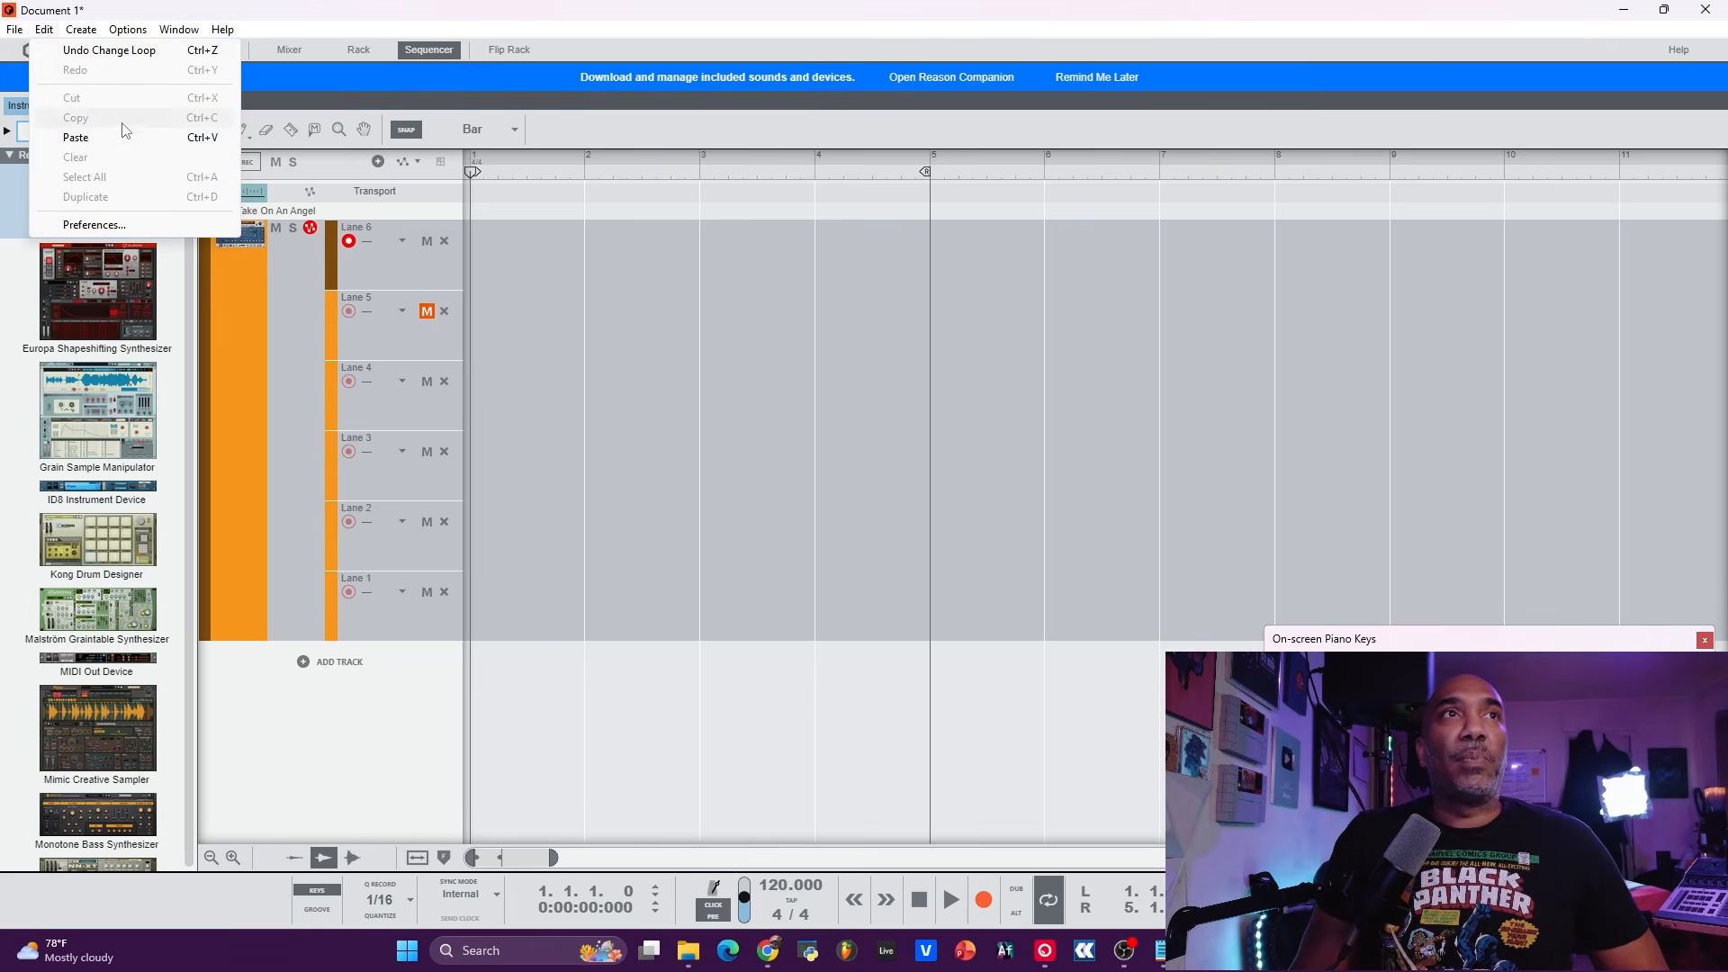
mouse_move(225, 30)
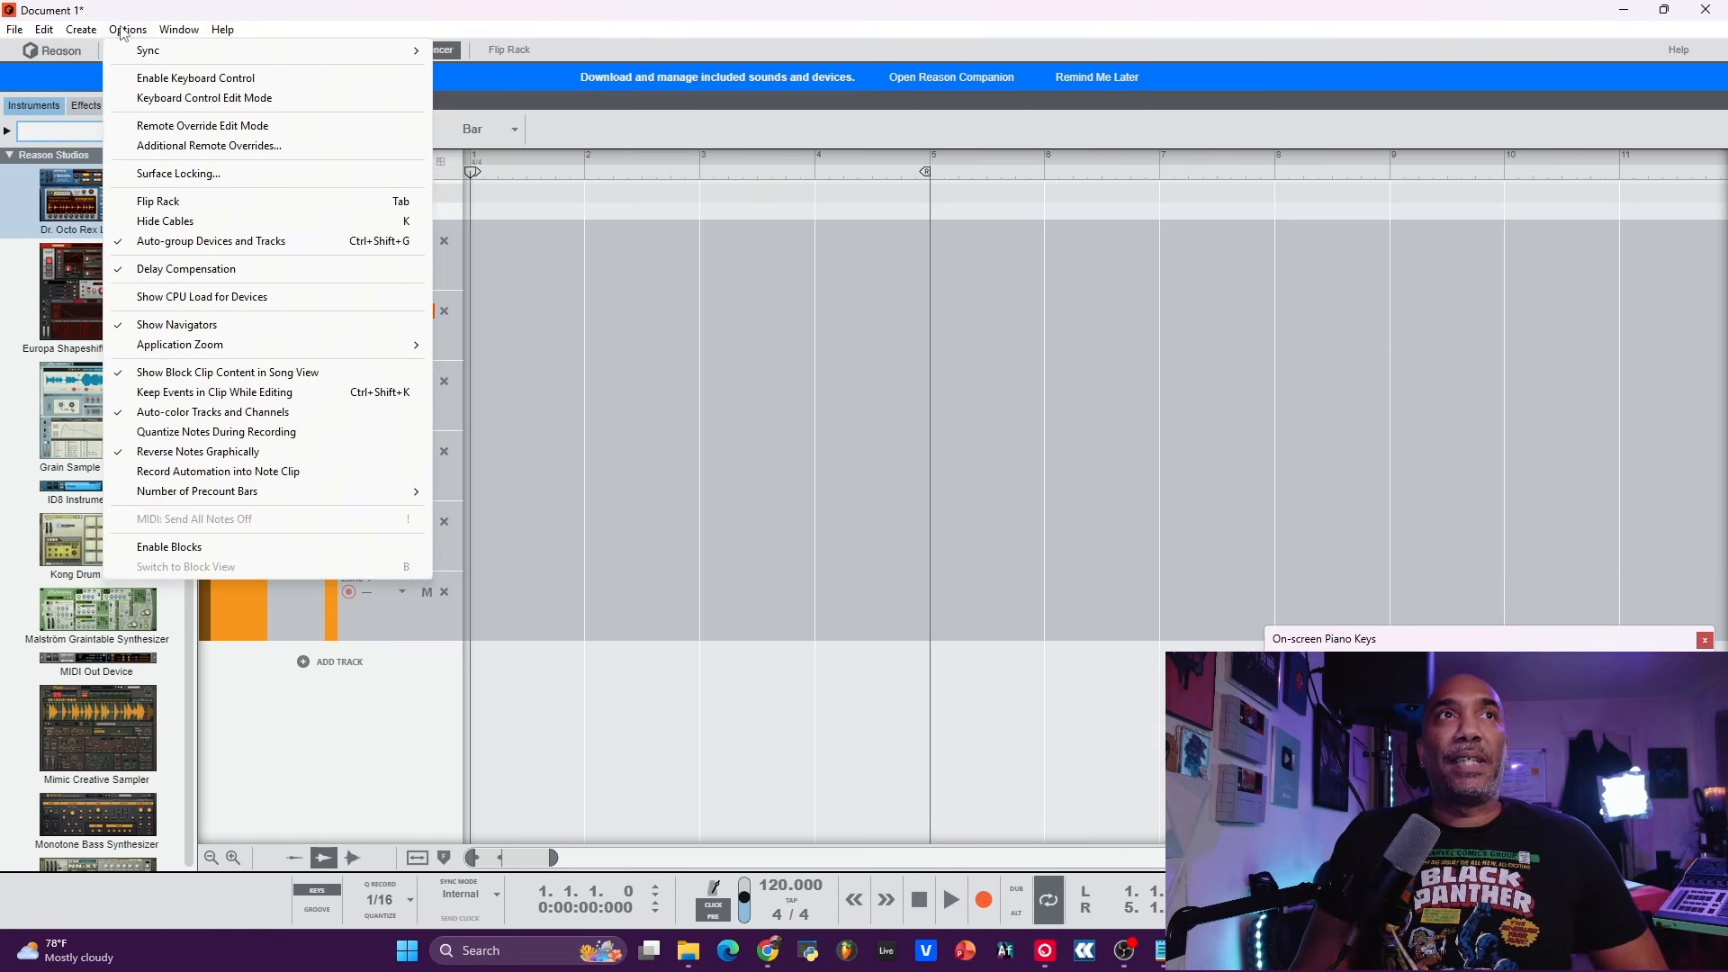
mouse_move(94, 34)
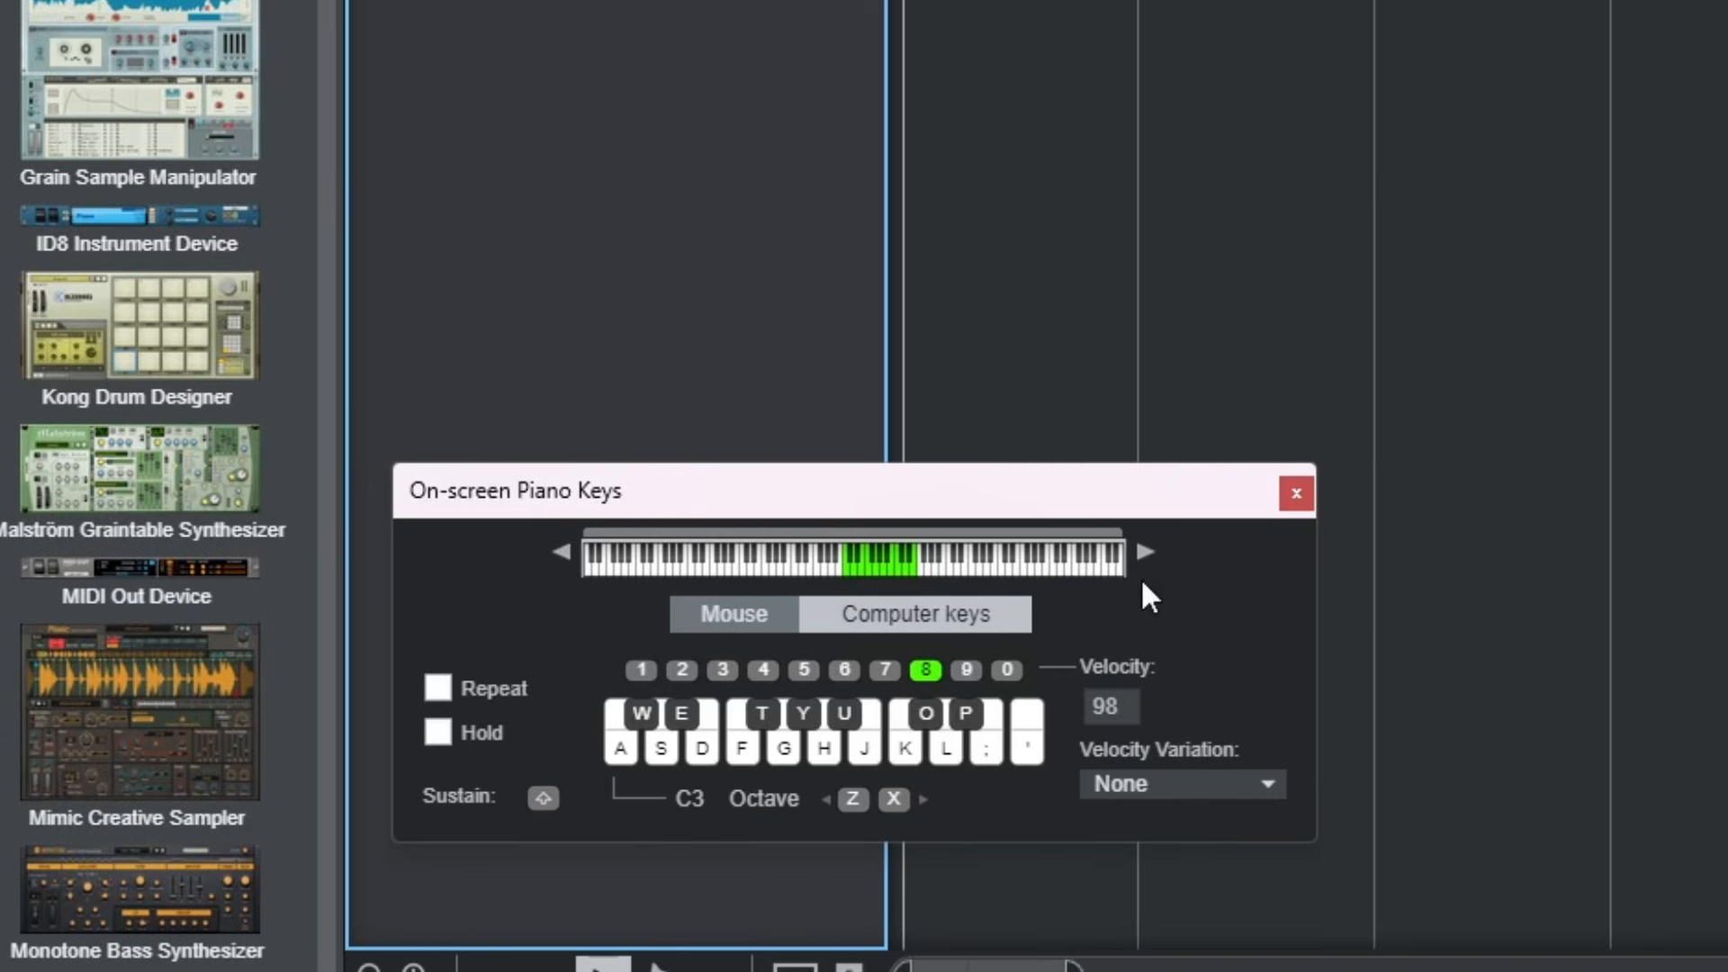
Step: Audition a few notes of the selected instrument with the on-screen piano keys
click(667, 728)
key(e)
key(a)
key(s)
key(d)
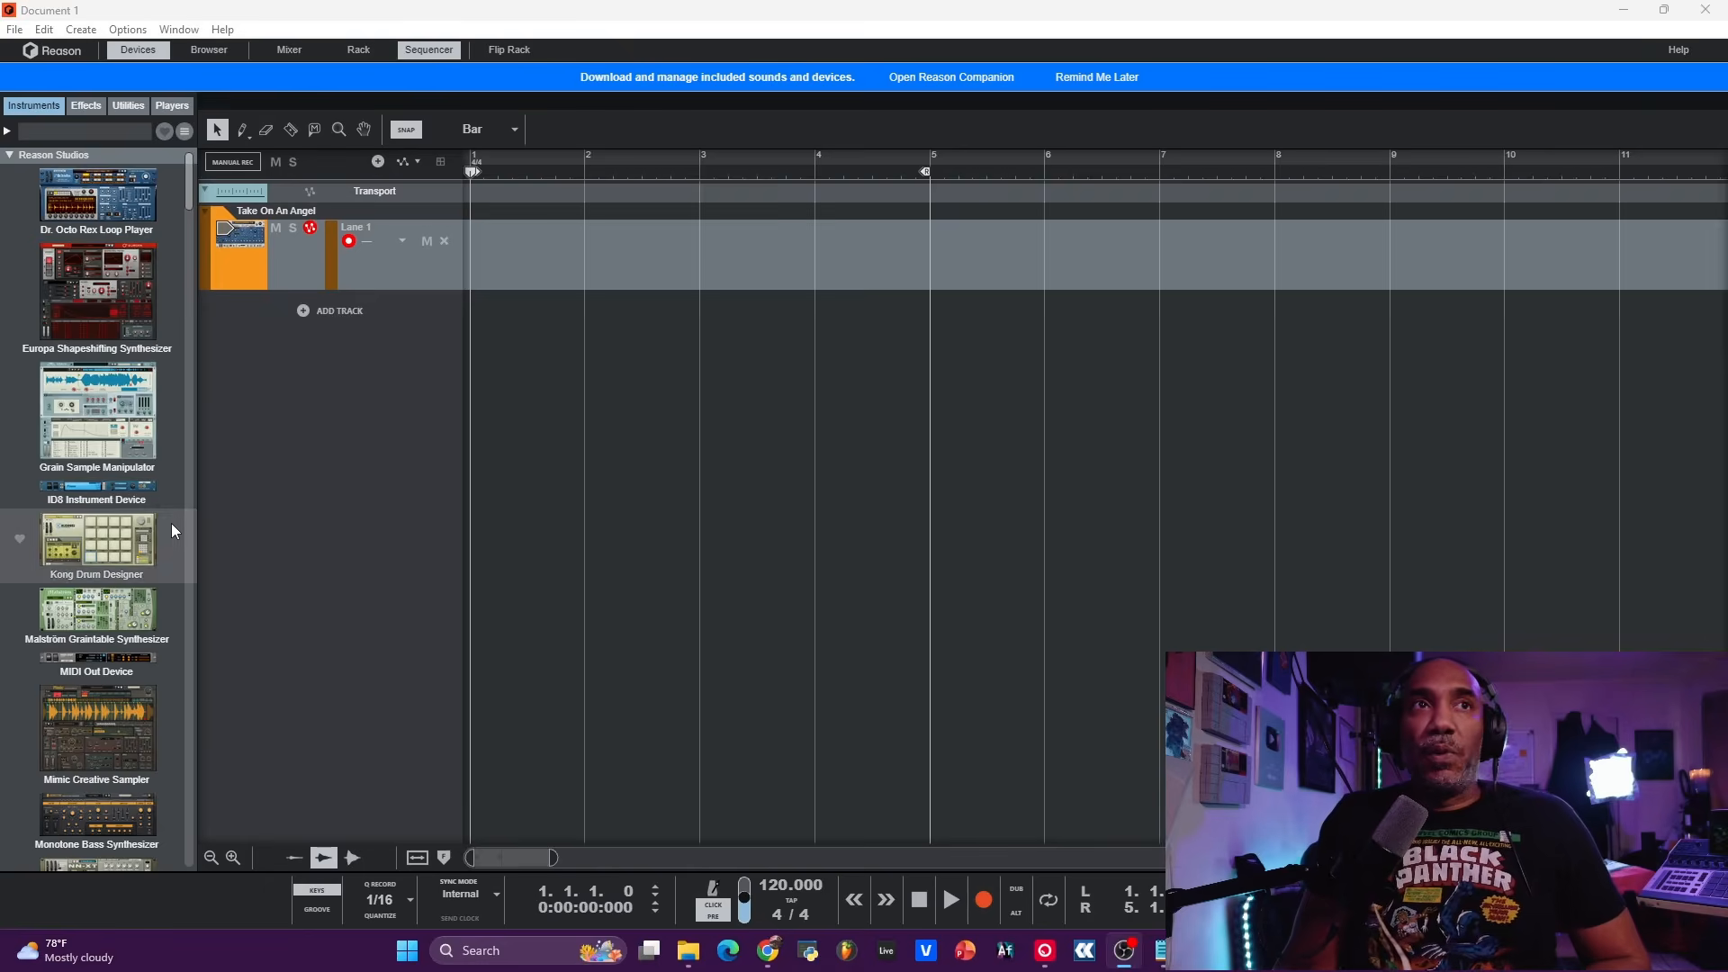
Step: Find the Melody Sauce 3 VST plugin by Evabeat in the instrument list and add it as a new sequencer track
scroll(122, 479, down, 10)
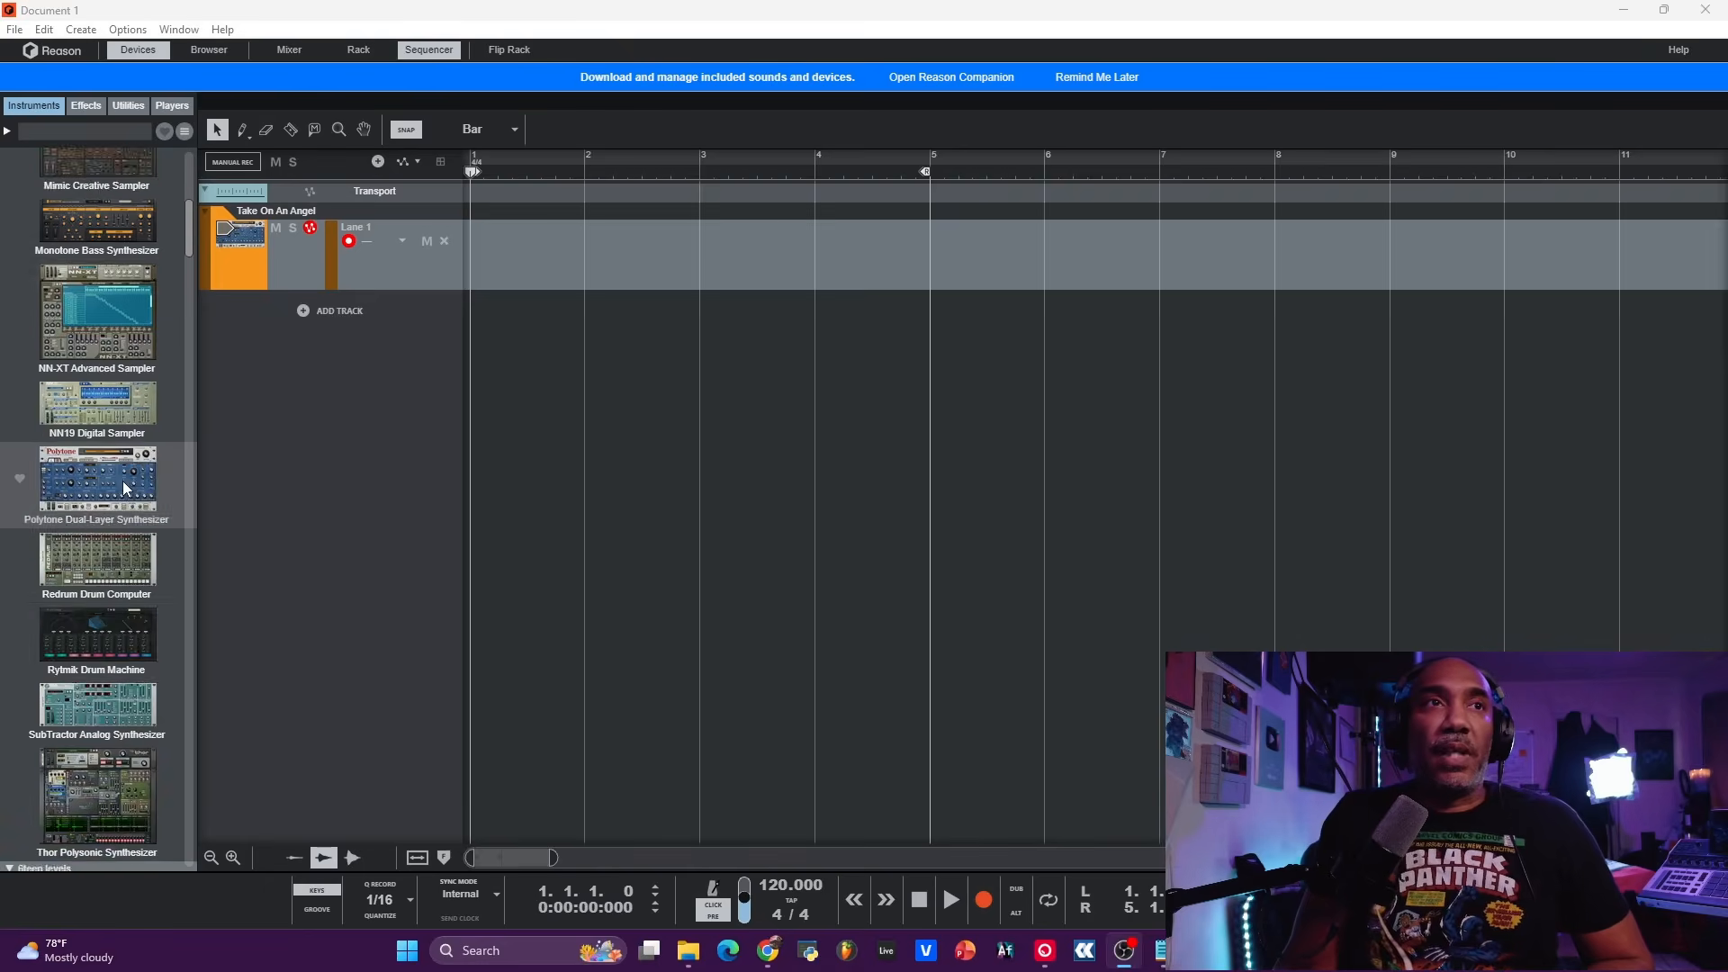
scroll(122, 479, down, 15)
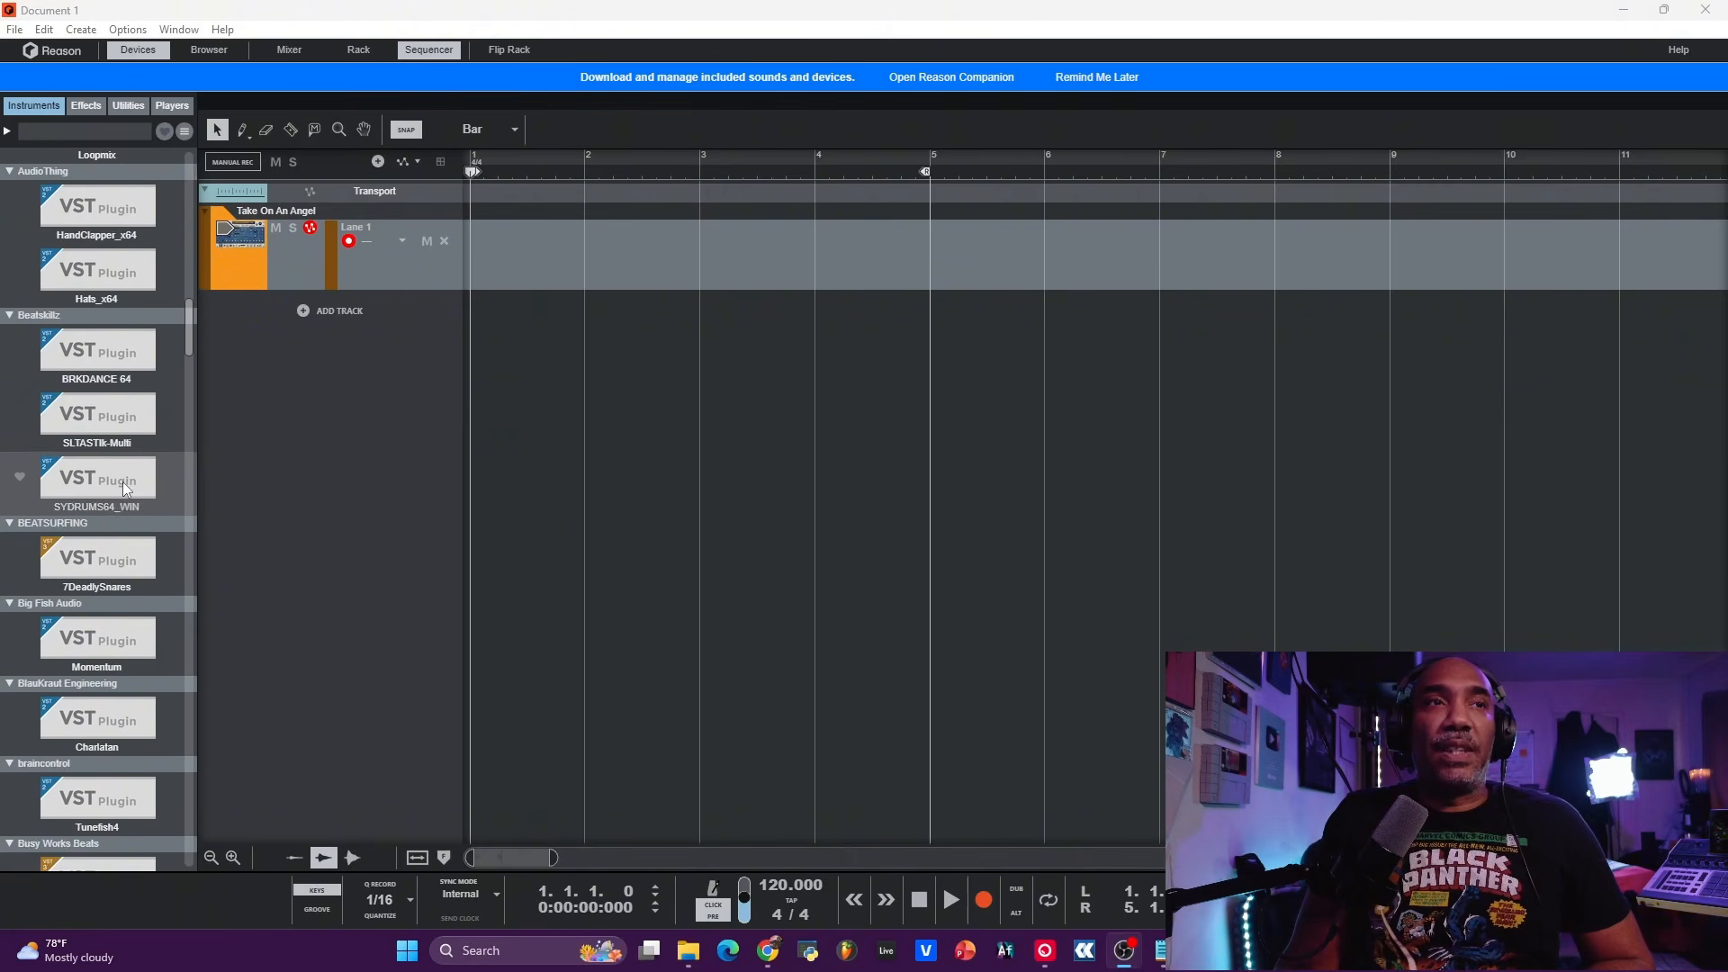
scroll(131, 456, up, 2)
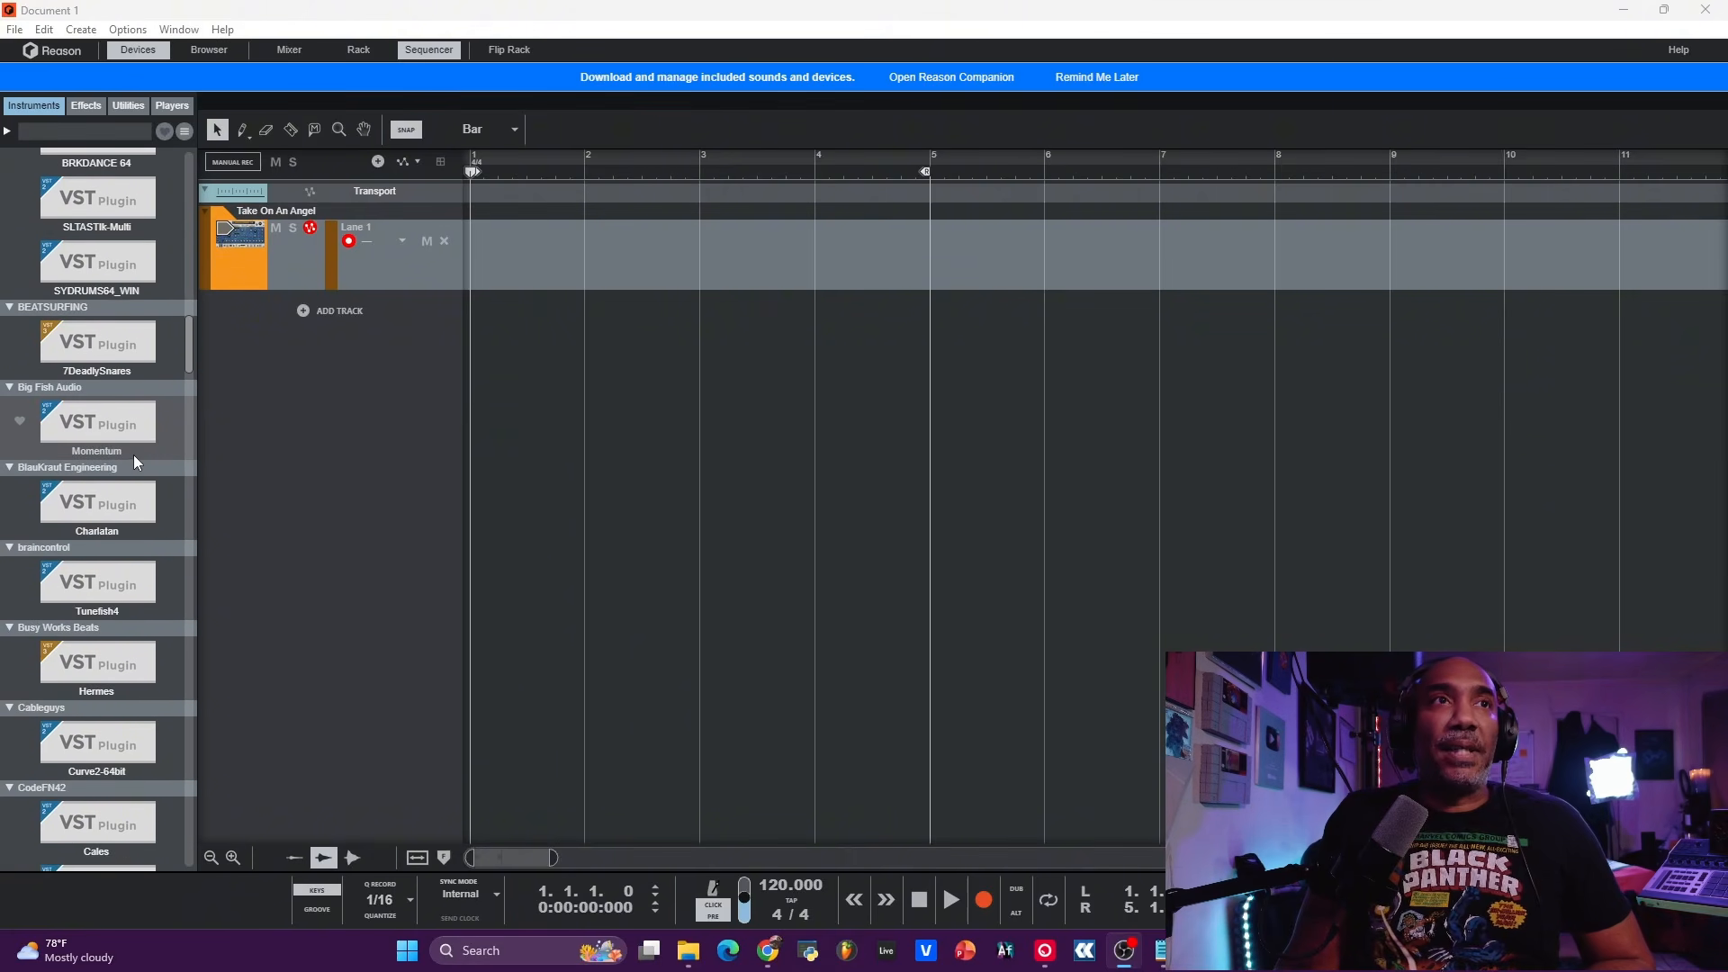
scroll(133, 455, up, 11)
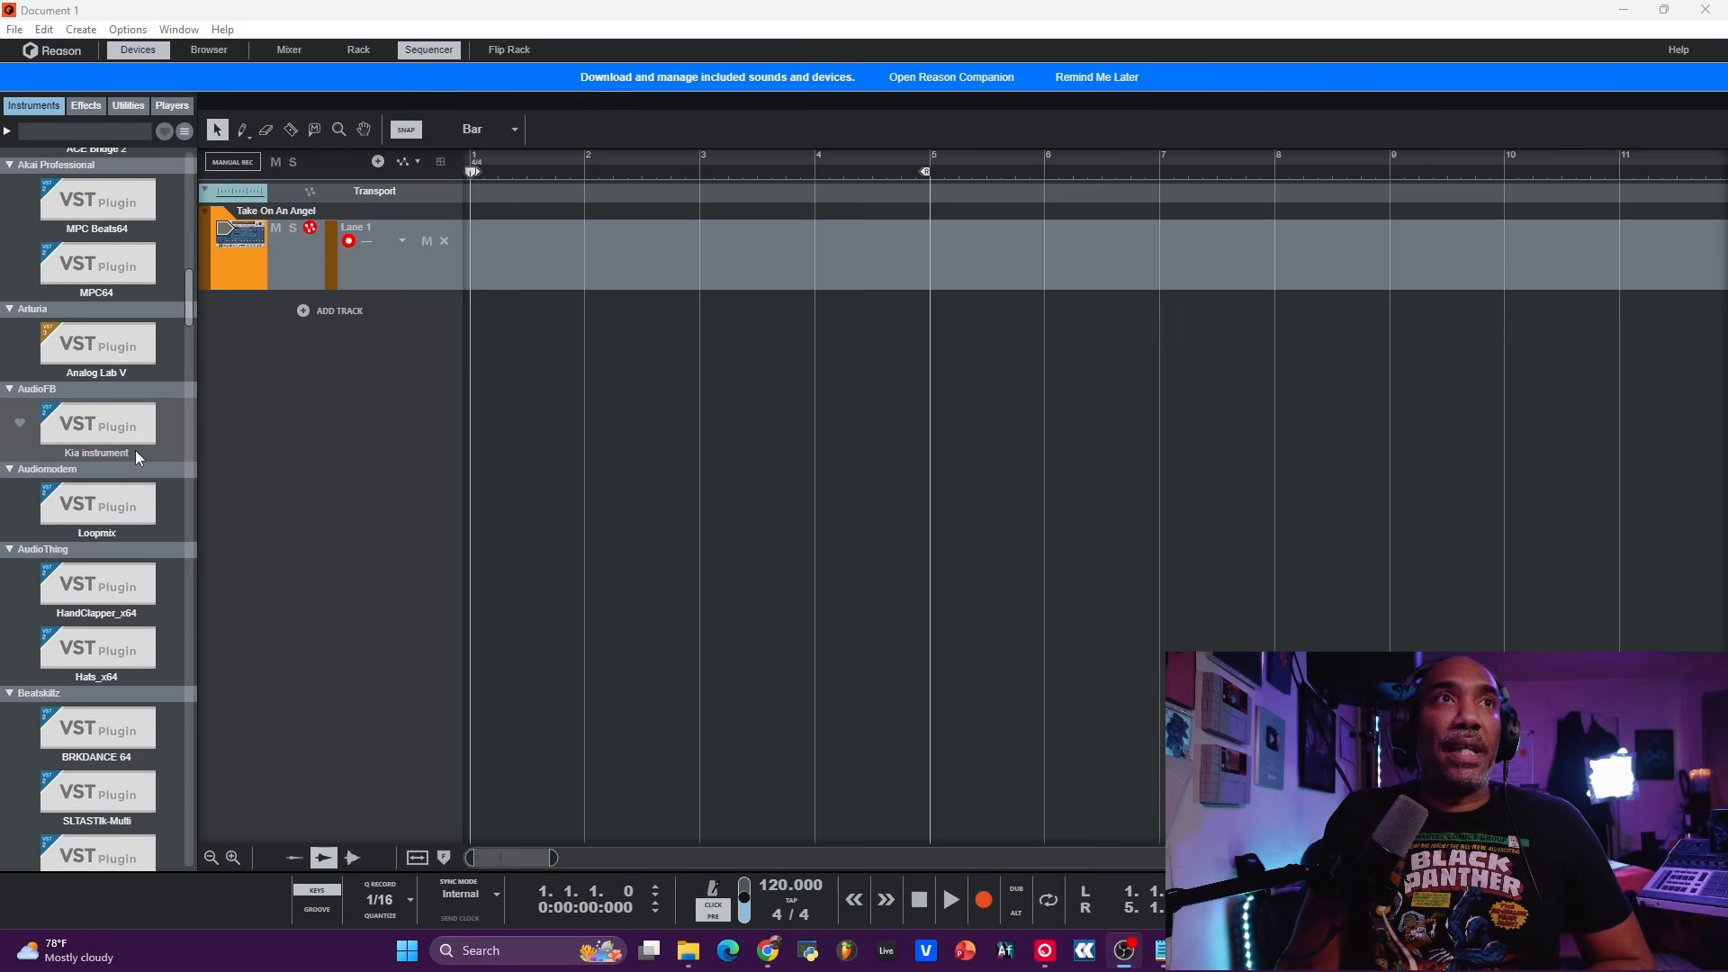
scroll(144, 450, up, 3)
scroll(158, 432, down, 18)
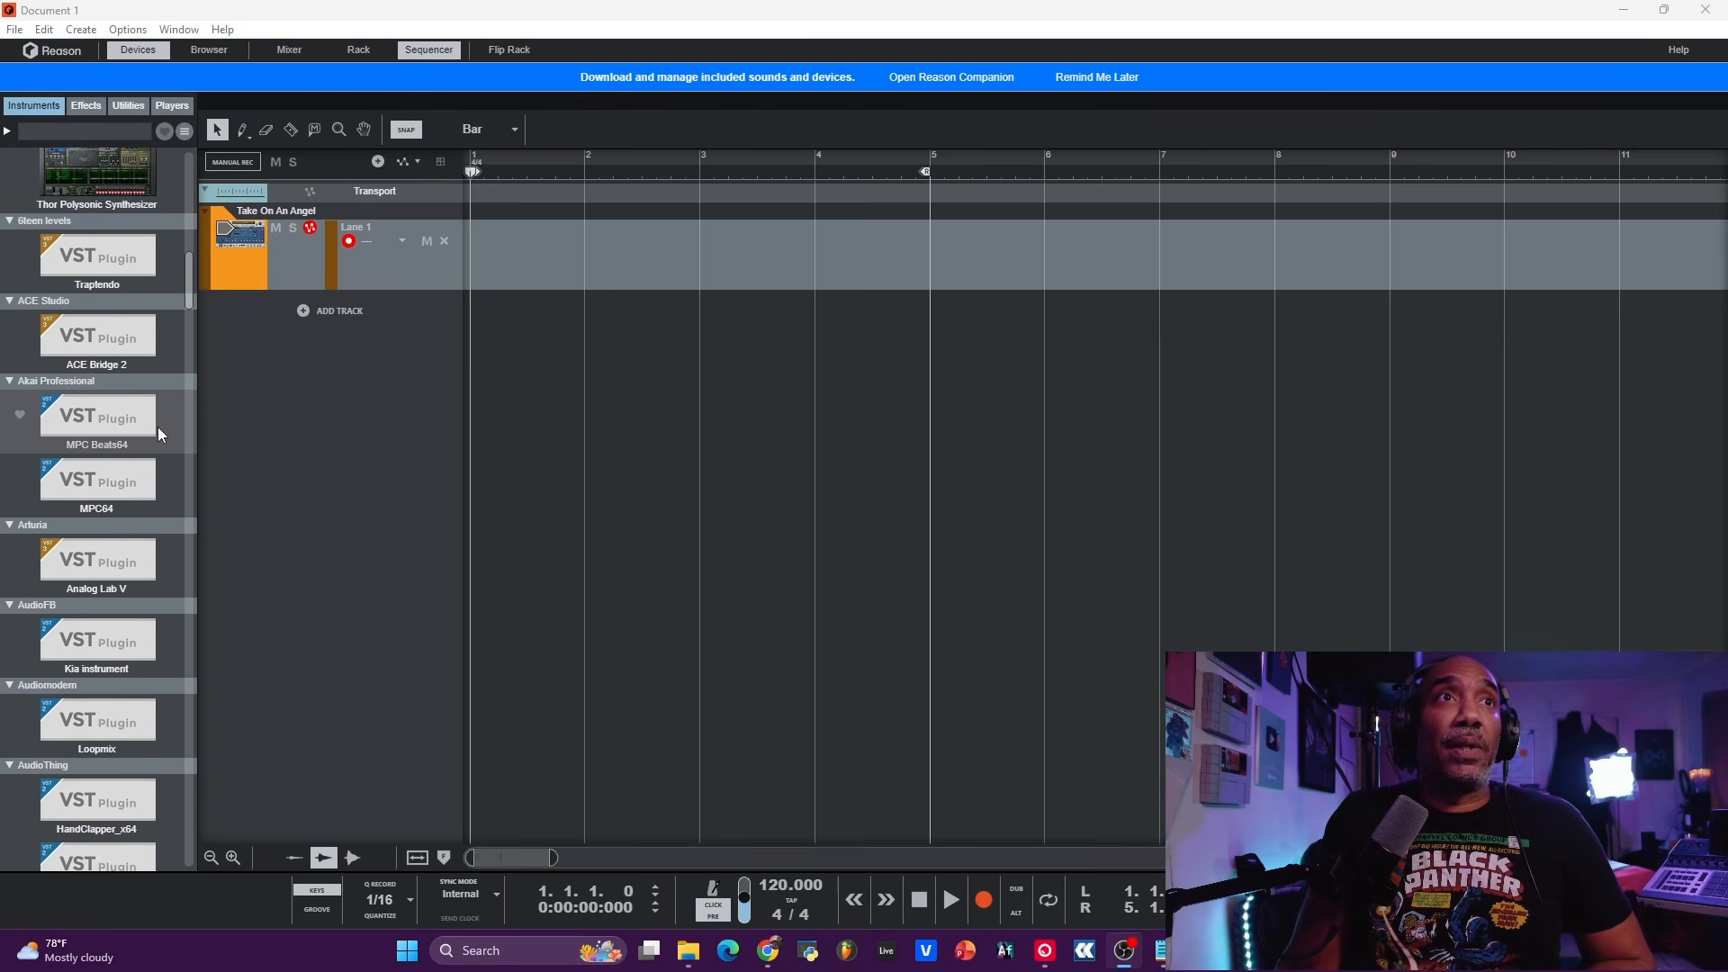
scroll(165, 450, down, 15)
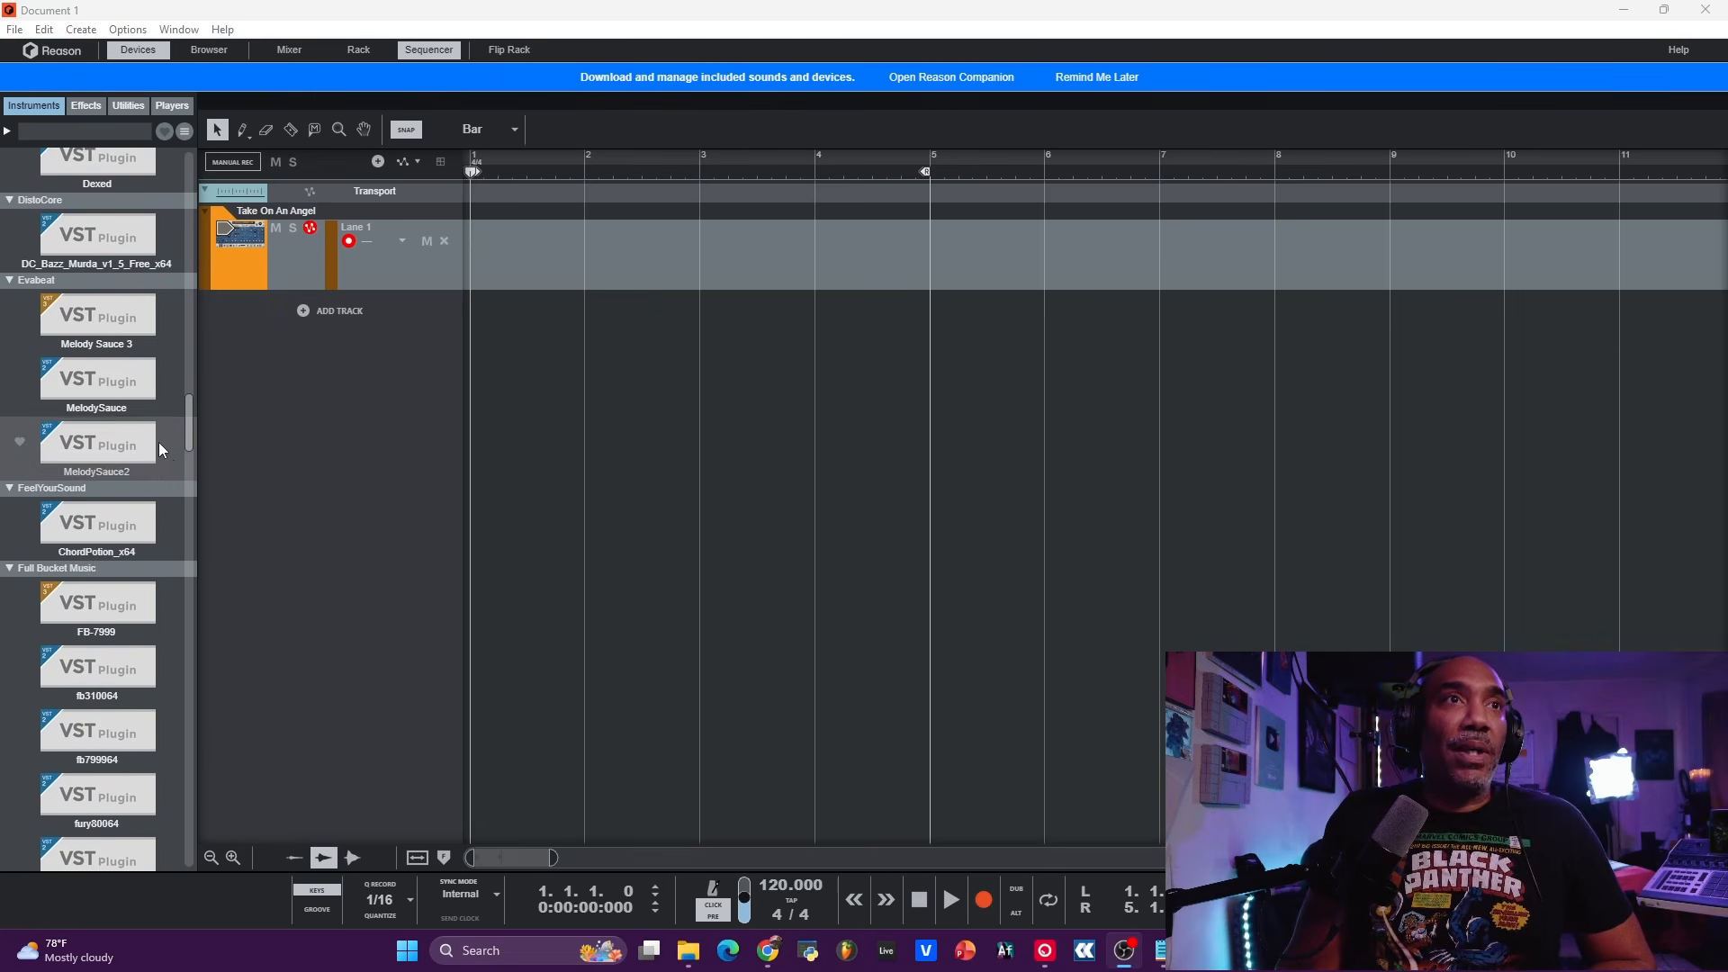
drag(105, 326, 376, 432)
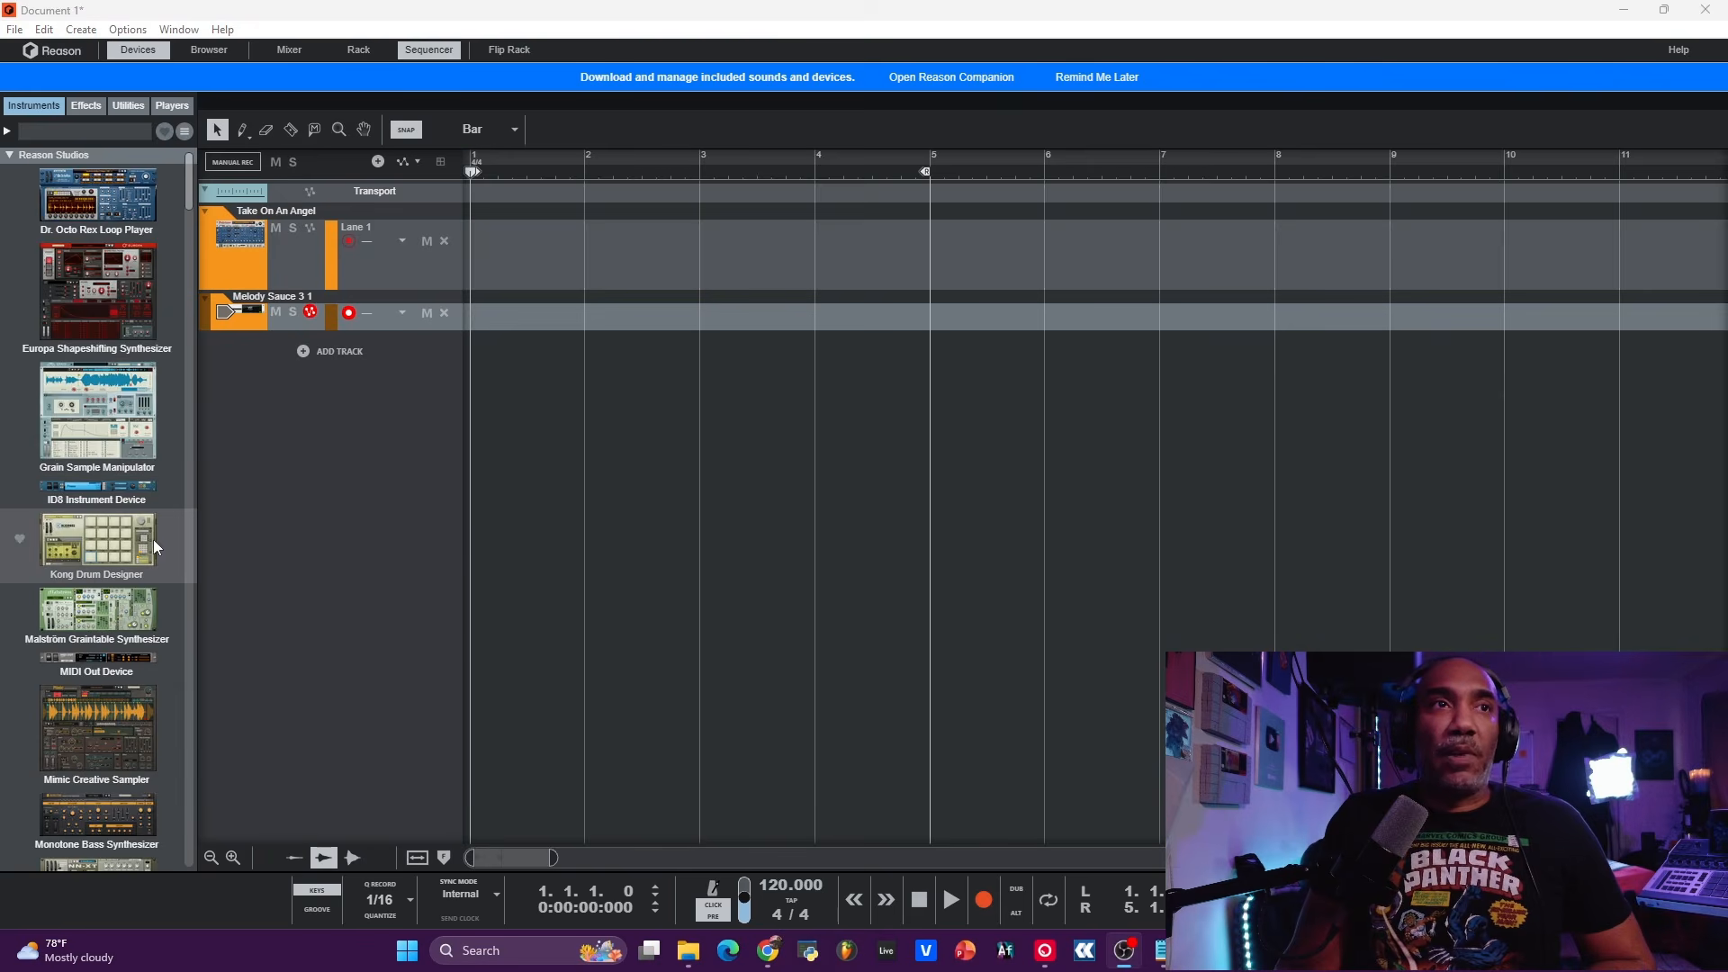
Step: Add the Kong Drum Designer as a new track below Melody Sauce 3 and show it in the rack
drag(153, 538, 397, 455)
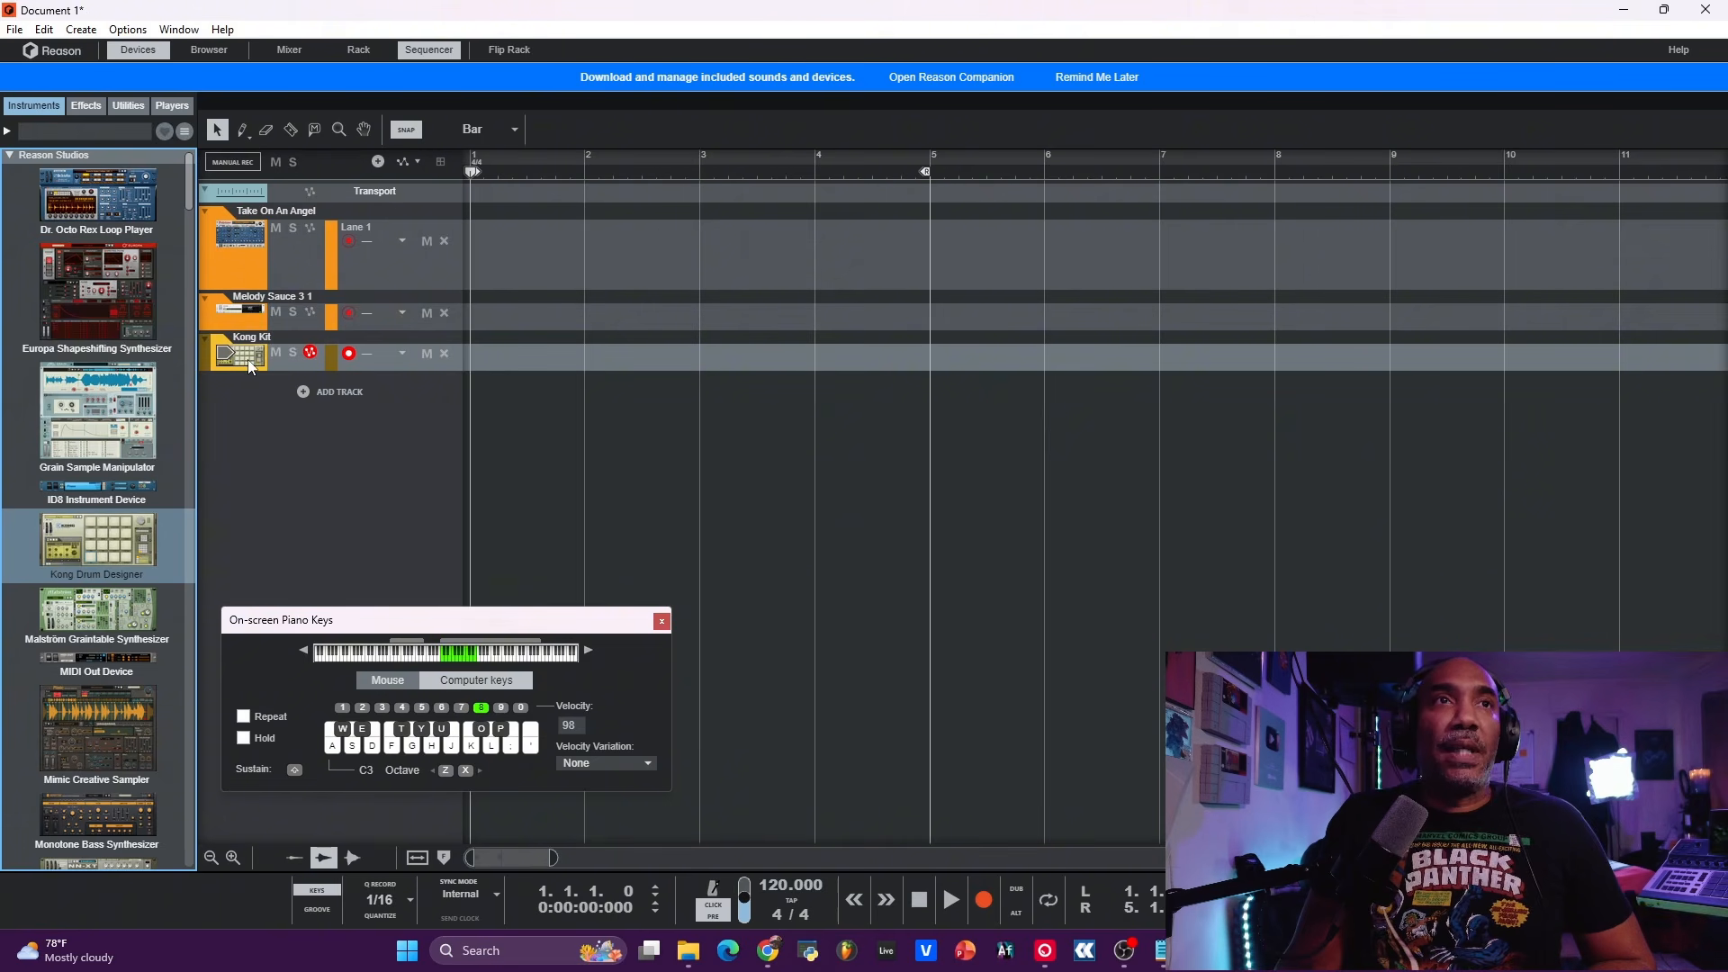
click(369, 52)
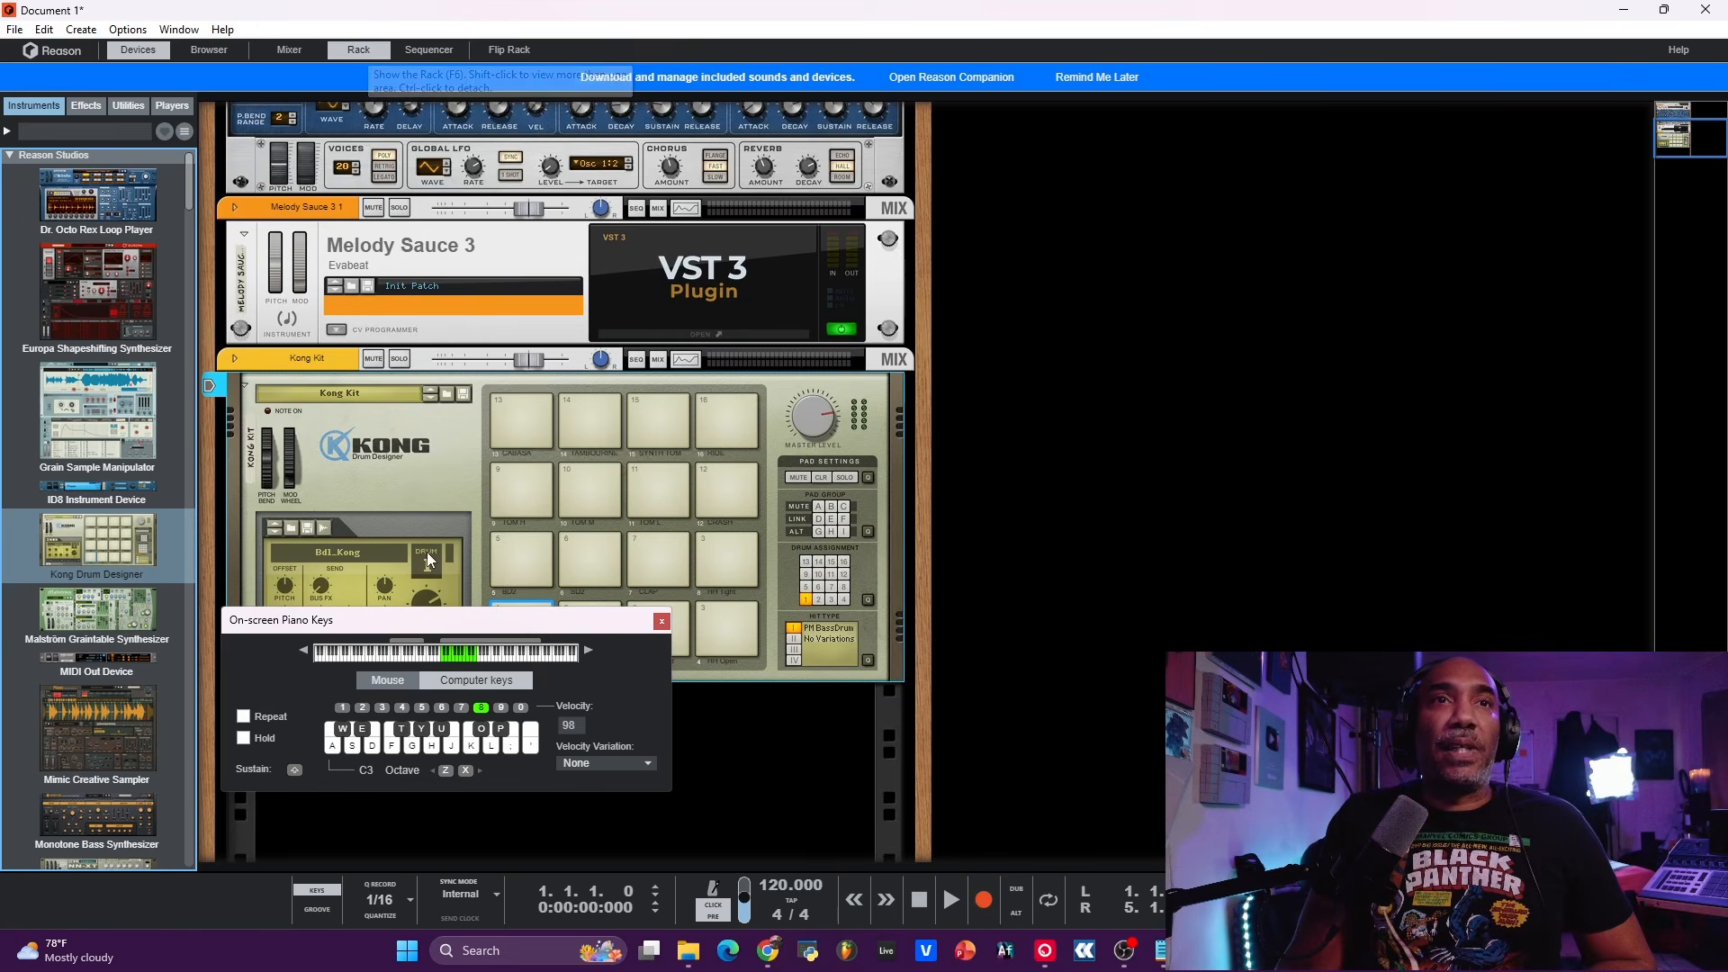
Step: Flip the rack around to view the rear side of the devices
click(501, 51)
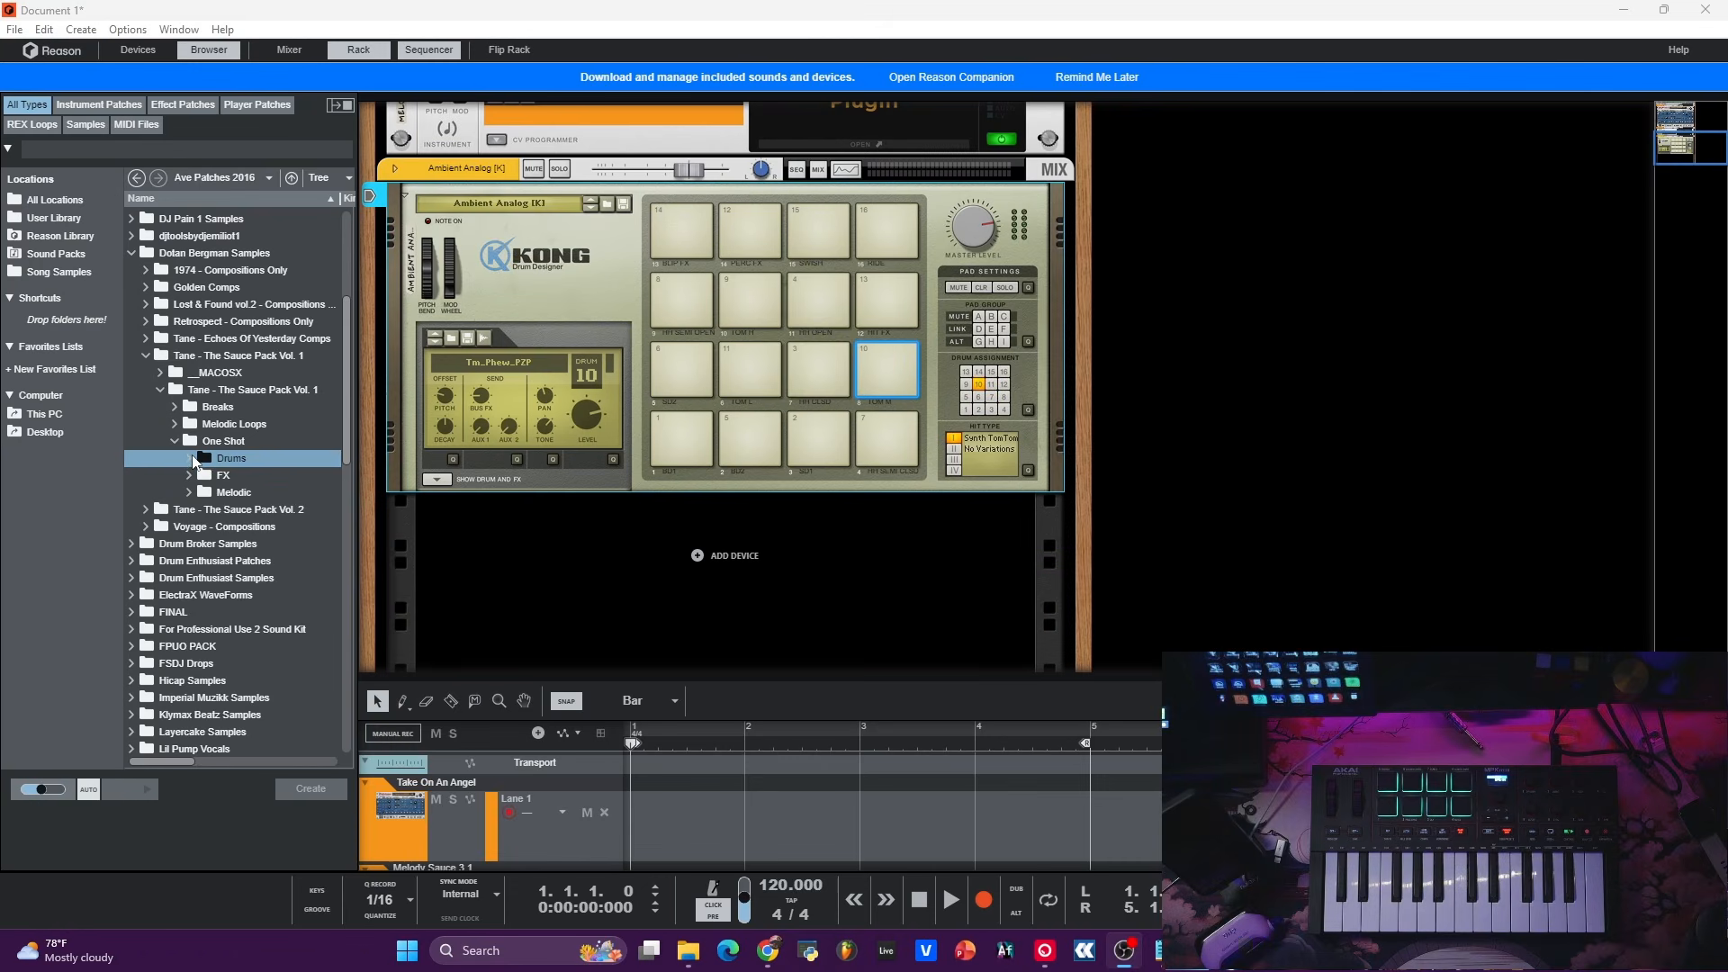
Step: Expand the Drums one-shot folder of Tane - The Sauce Pack Vol. 1 and its Snares subfolder
click(189, 458)
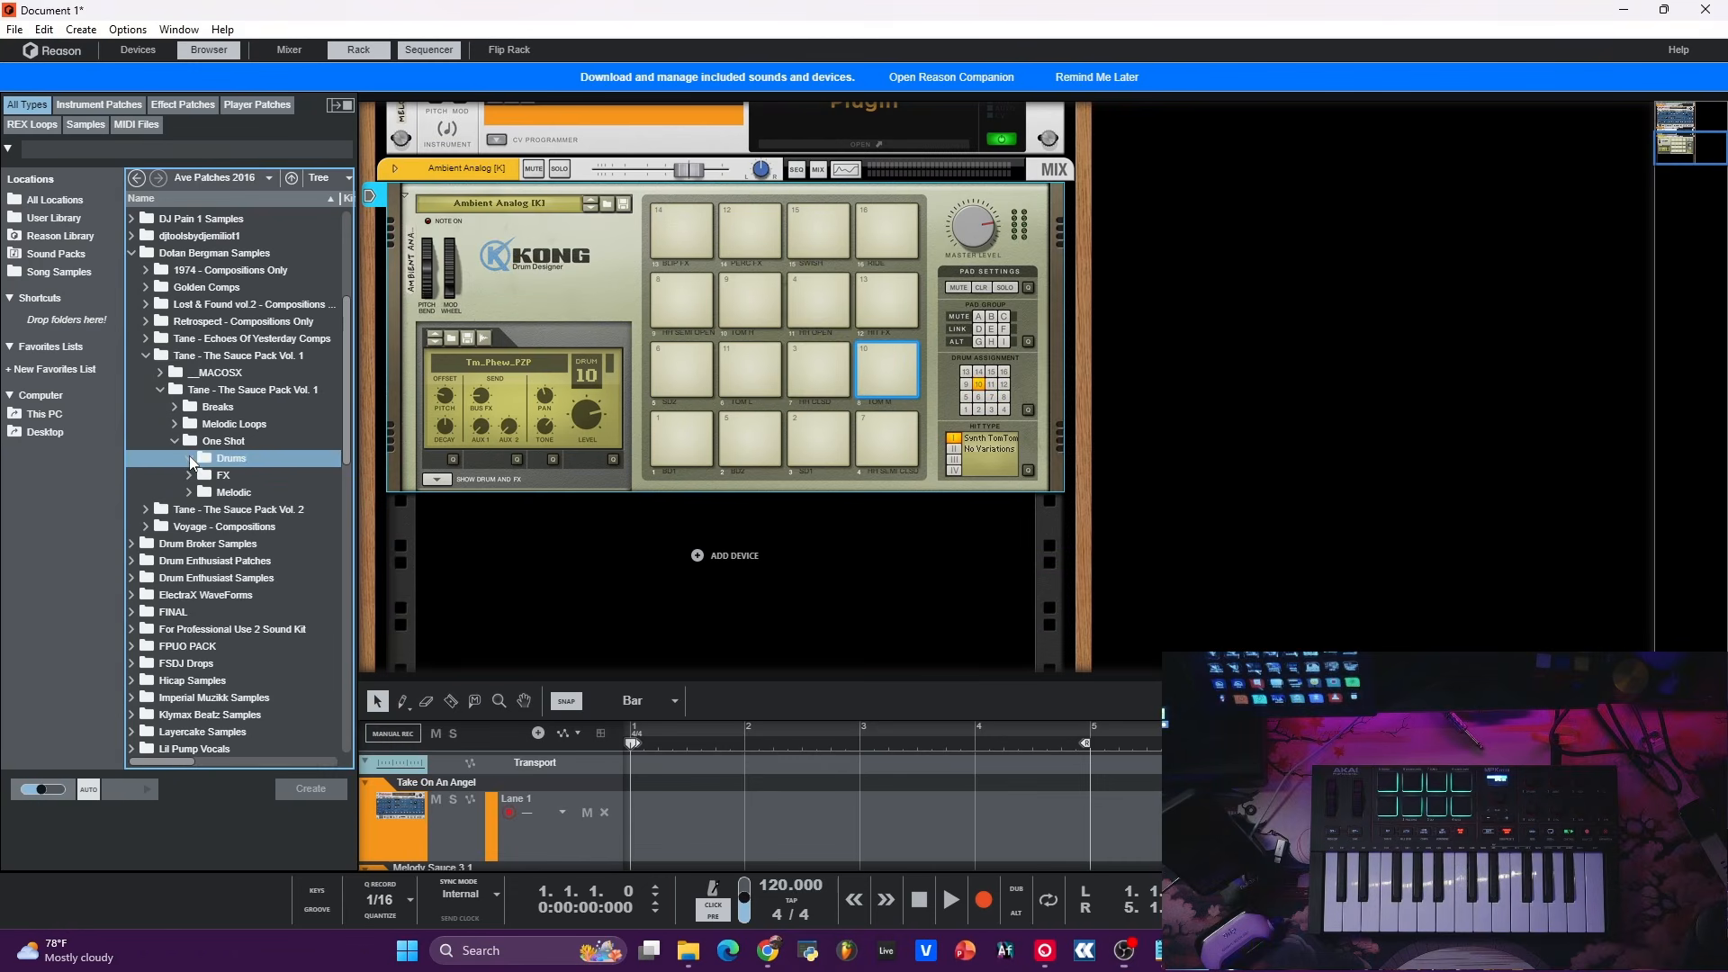
click(189, 457)
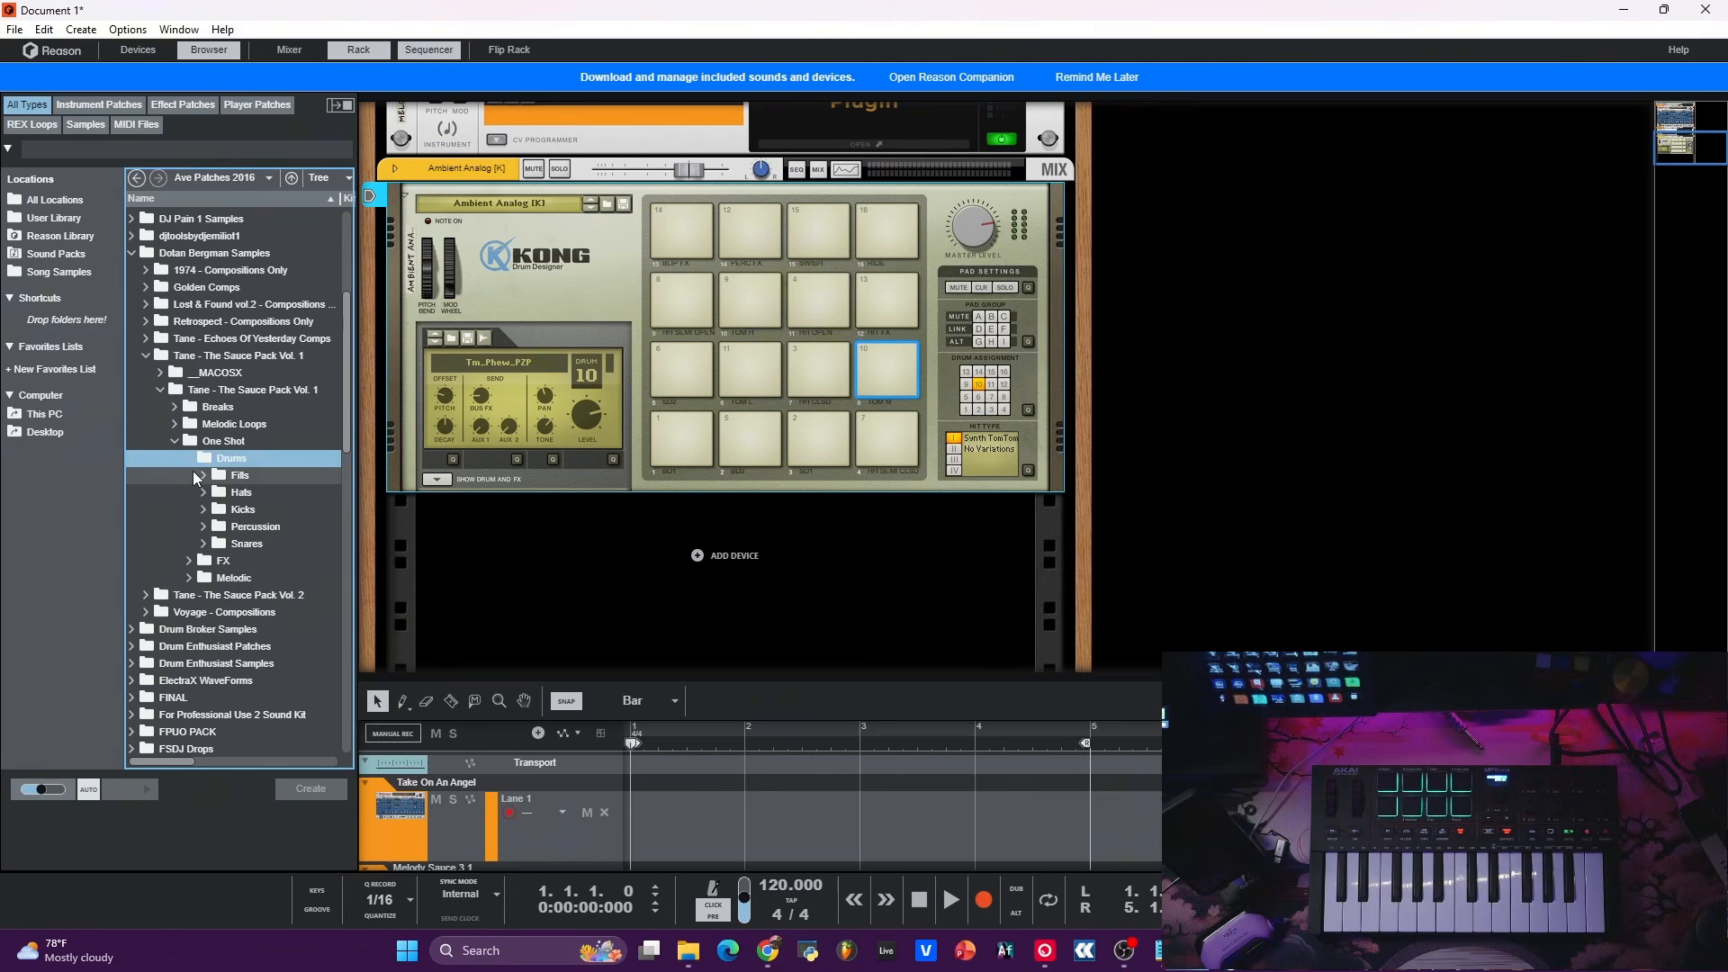
click(202, 544)
Step: Audition the Rim 1 and Rim 2 samples and load Rim 2 onto the second pad of Kong's lowest row
click(249, 581)
click(270, 562)
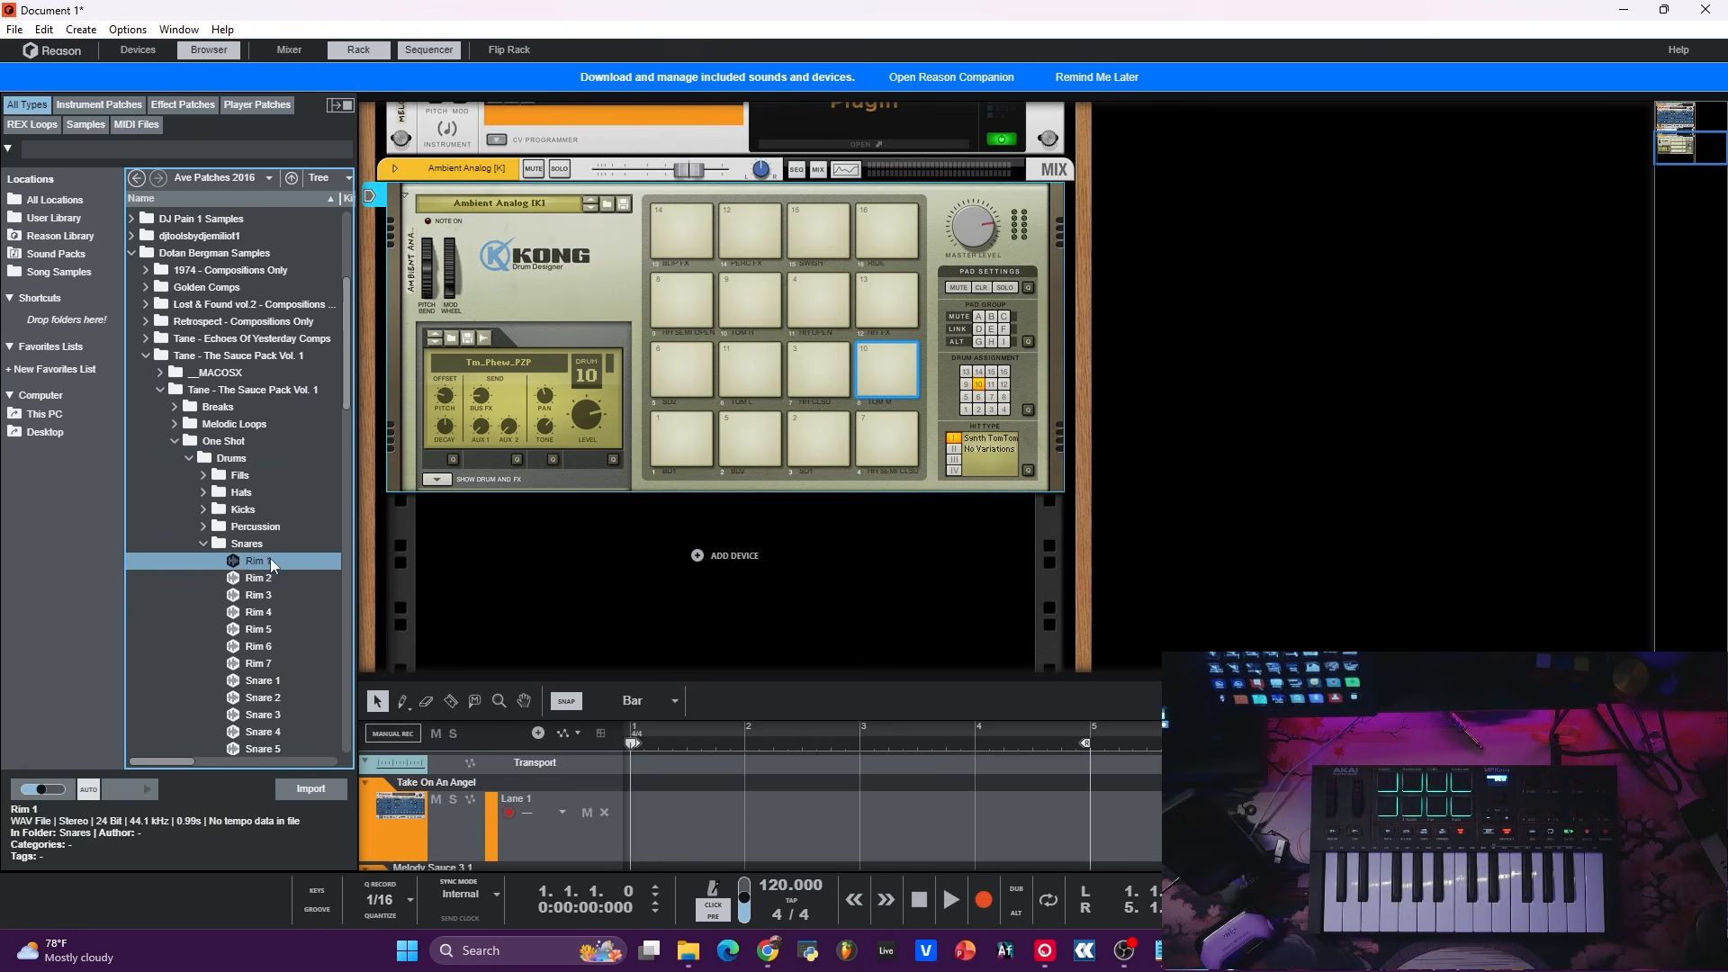
click(270, 576)
click(258, 564)
click(259, 580)
drag(259, 580, 745, 454)
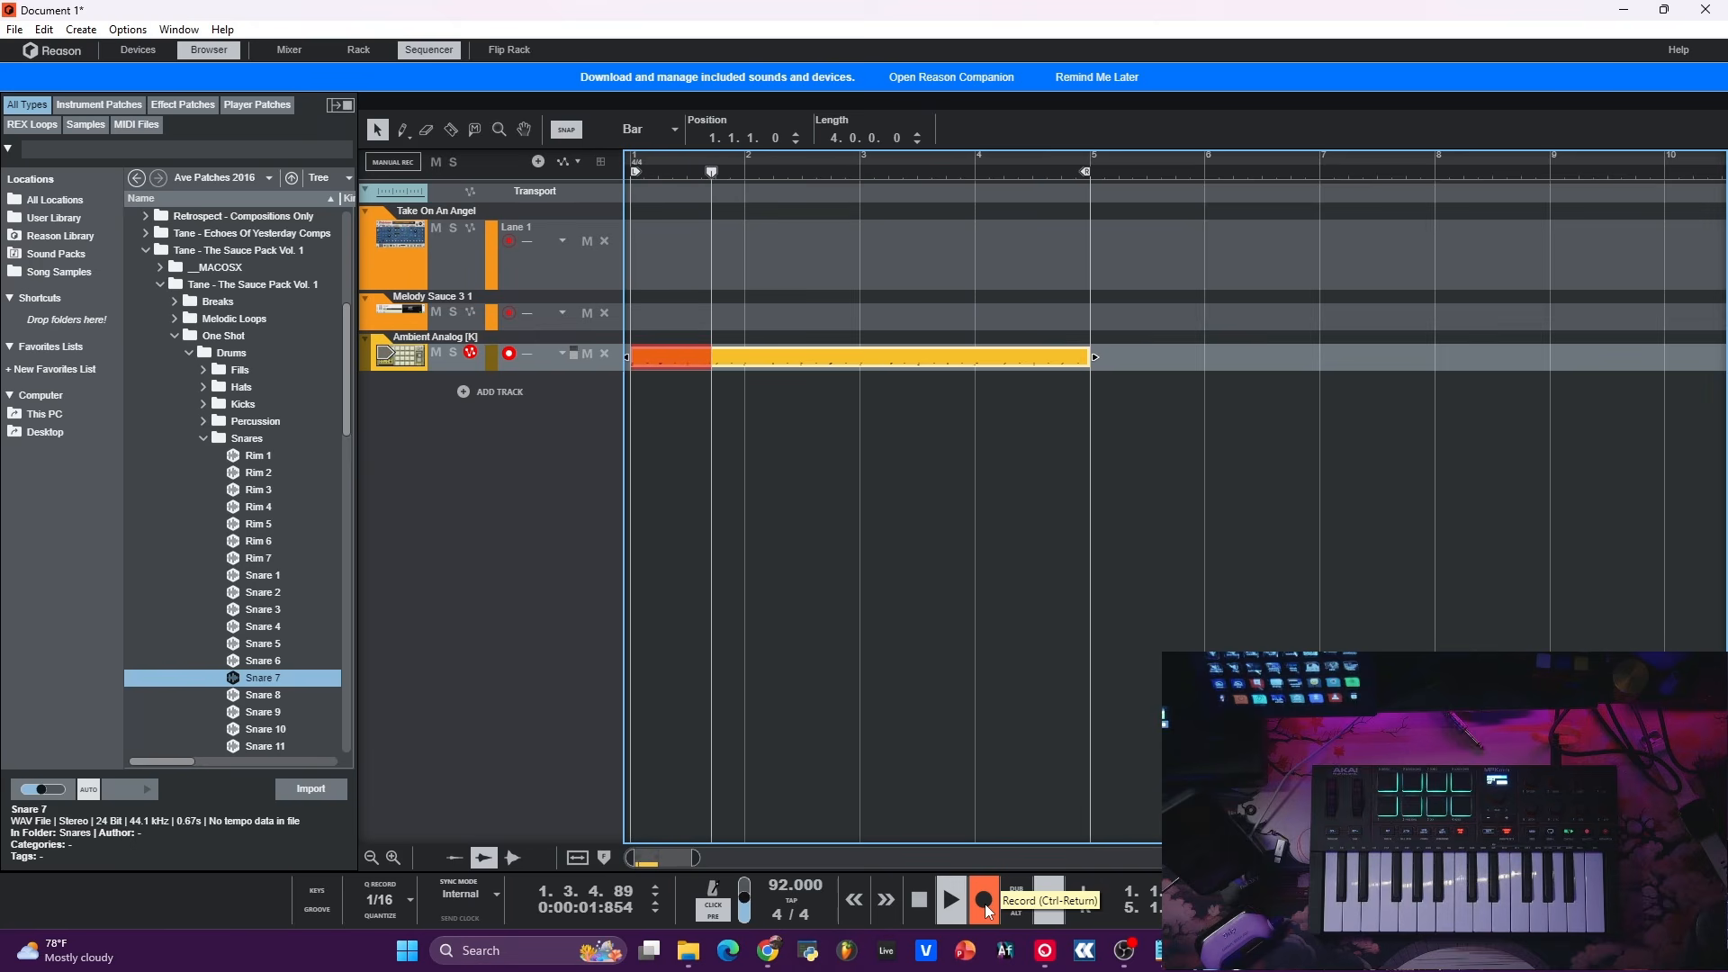
Step: Record the drum pattern in the four-bar loop on the Ambient Analog [K] track
click(990, 899)
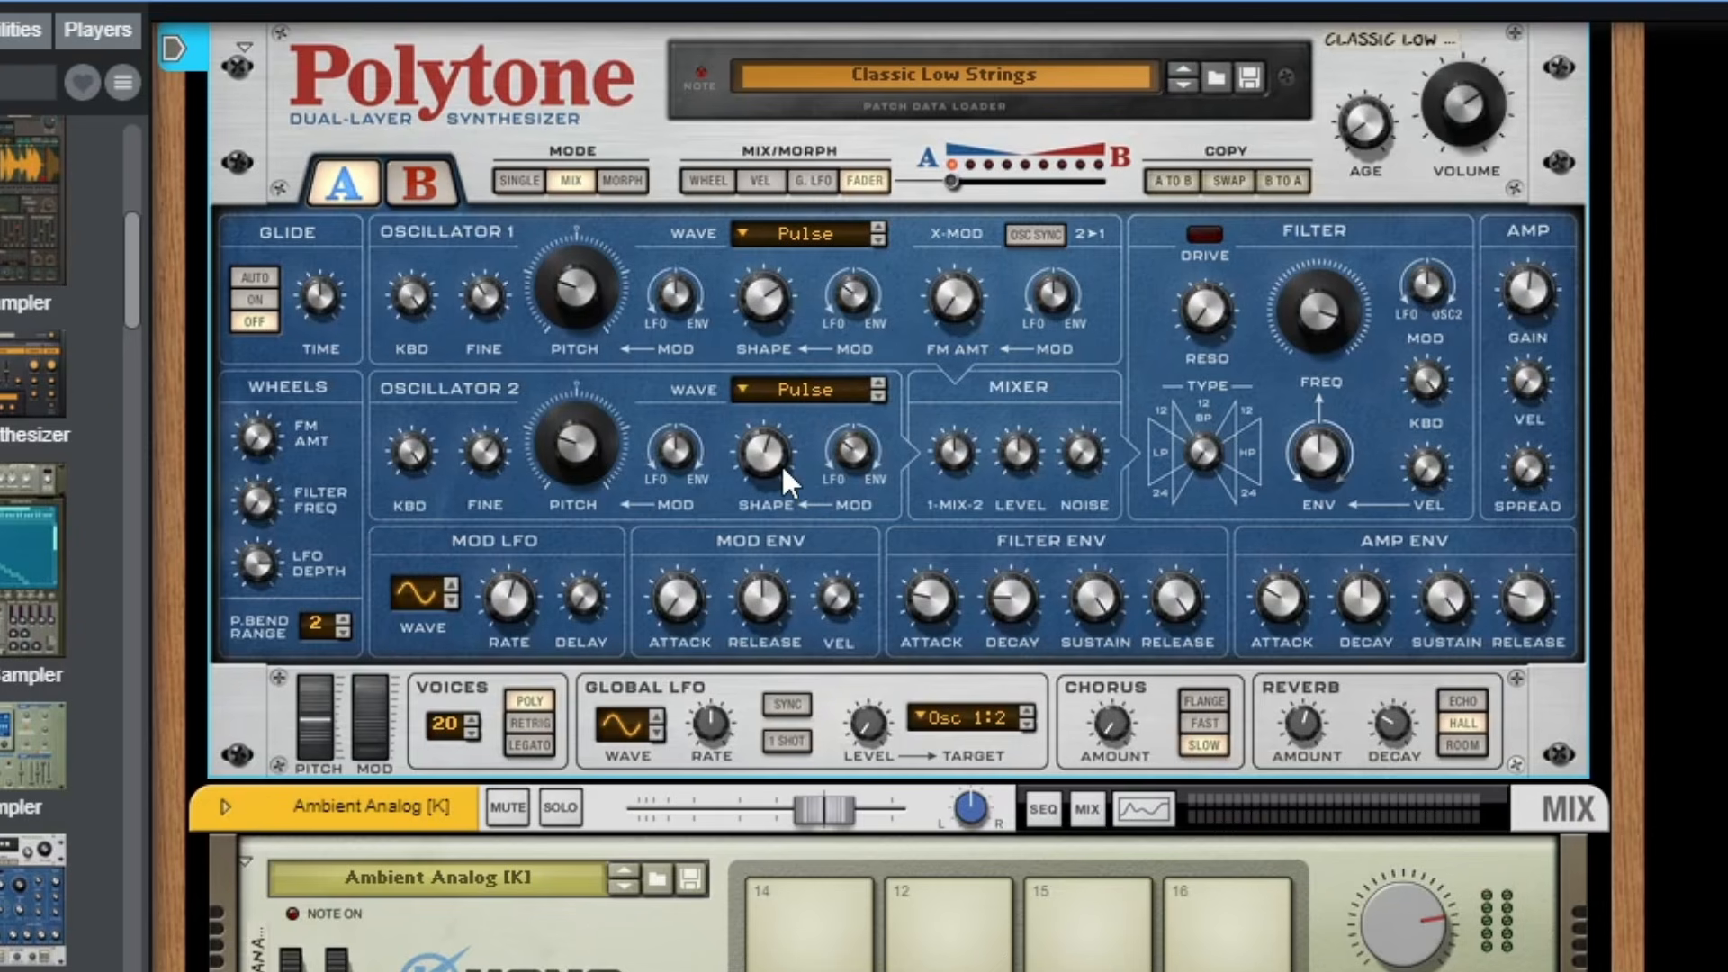
Step: Raise the filter frequency and the oscillator 2 shape of the Polytone's Classic Low Strings patch
mouse_move(781, 462)
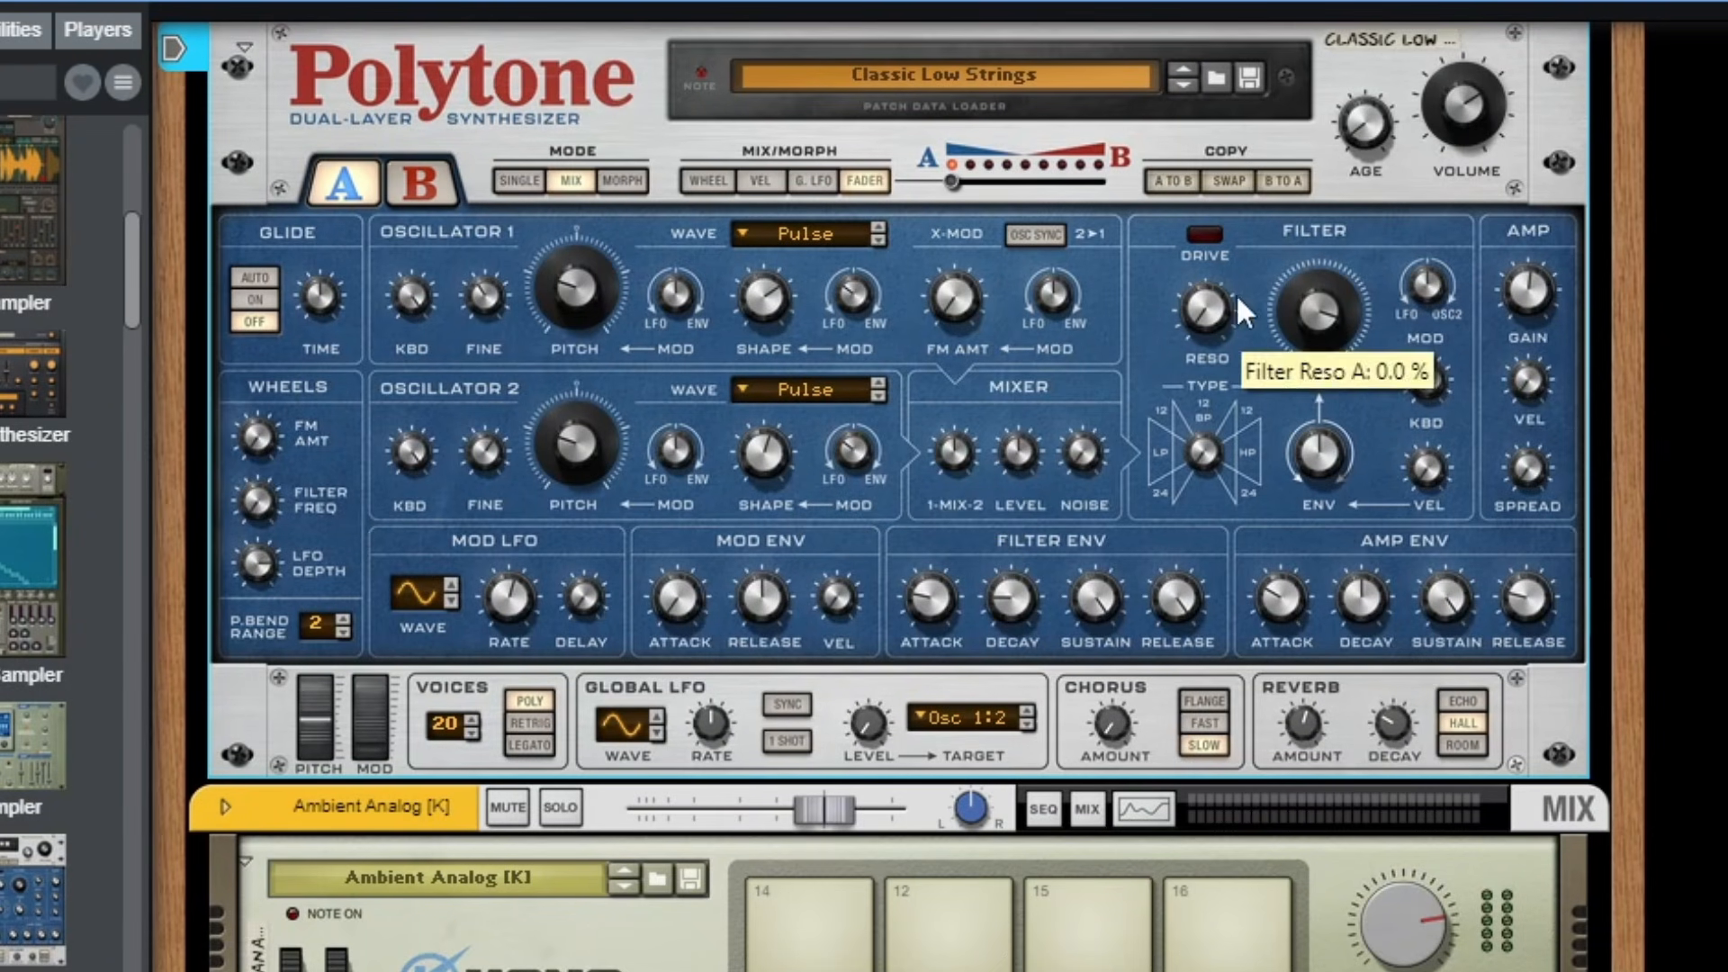
drag(1297, 283, 1327, 159)
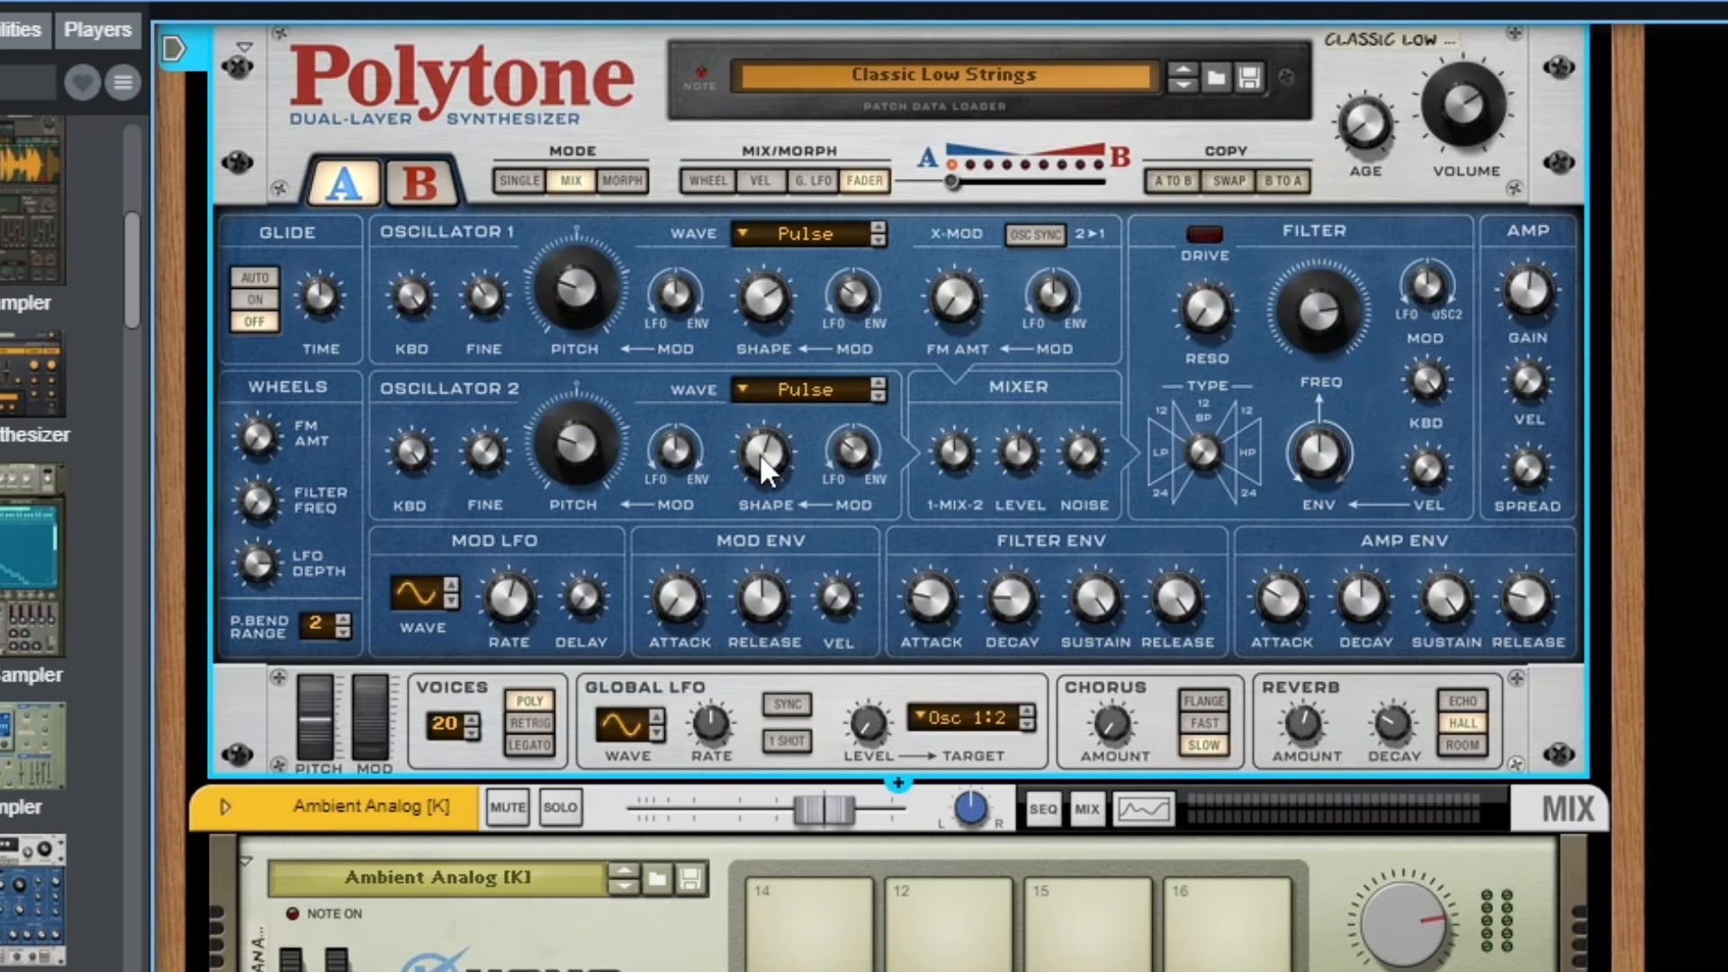
drag(759, 452, 765, 416)
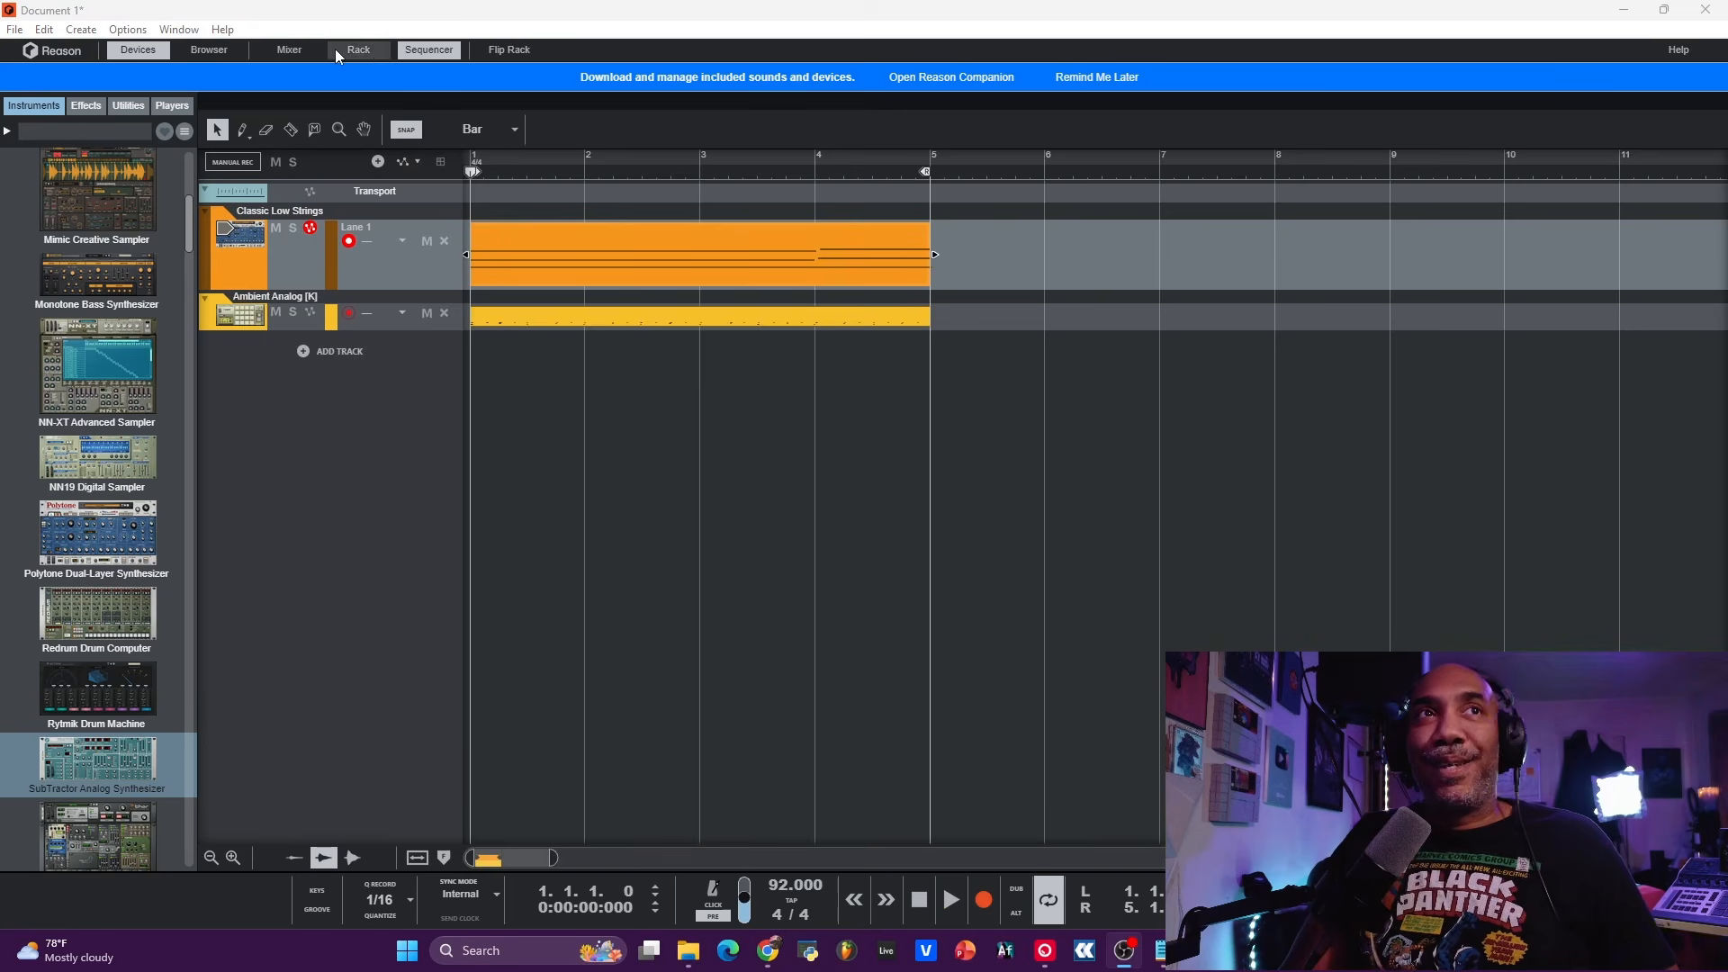
Step: Look at the mixer and add the Monotone Bass Synthesizer as a new track below Ambient Analog [K]
click(289, 49)
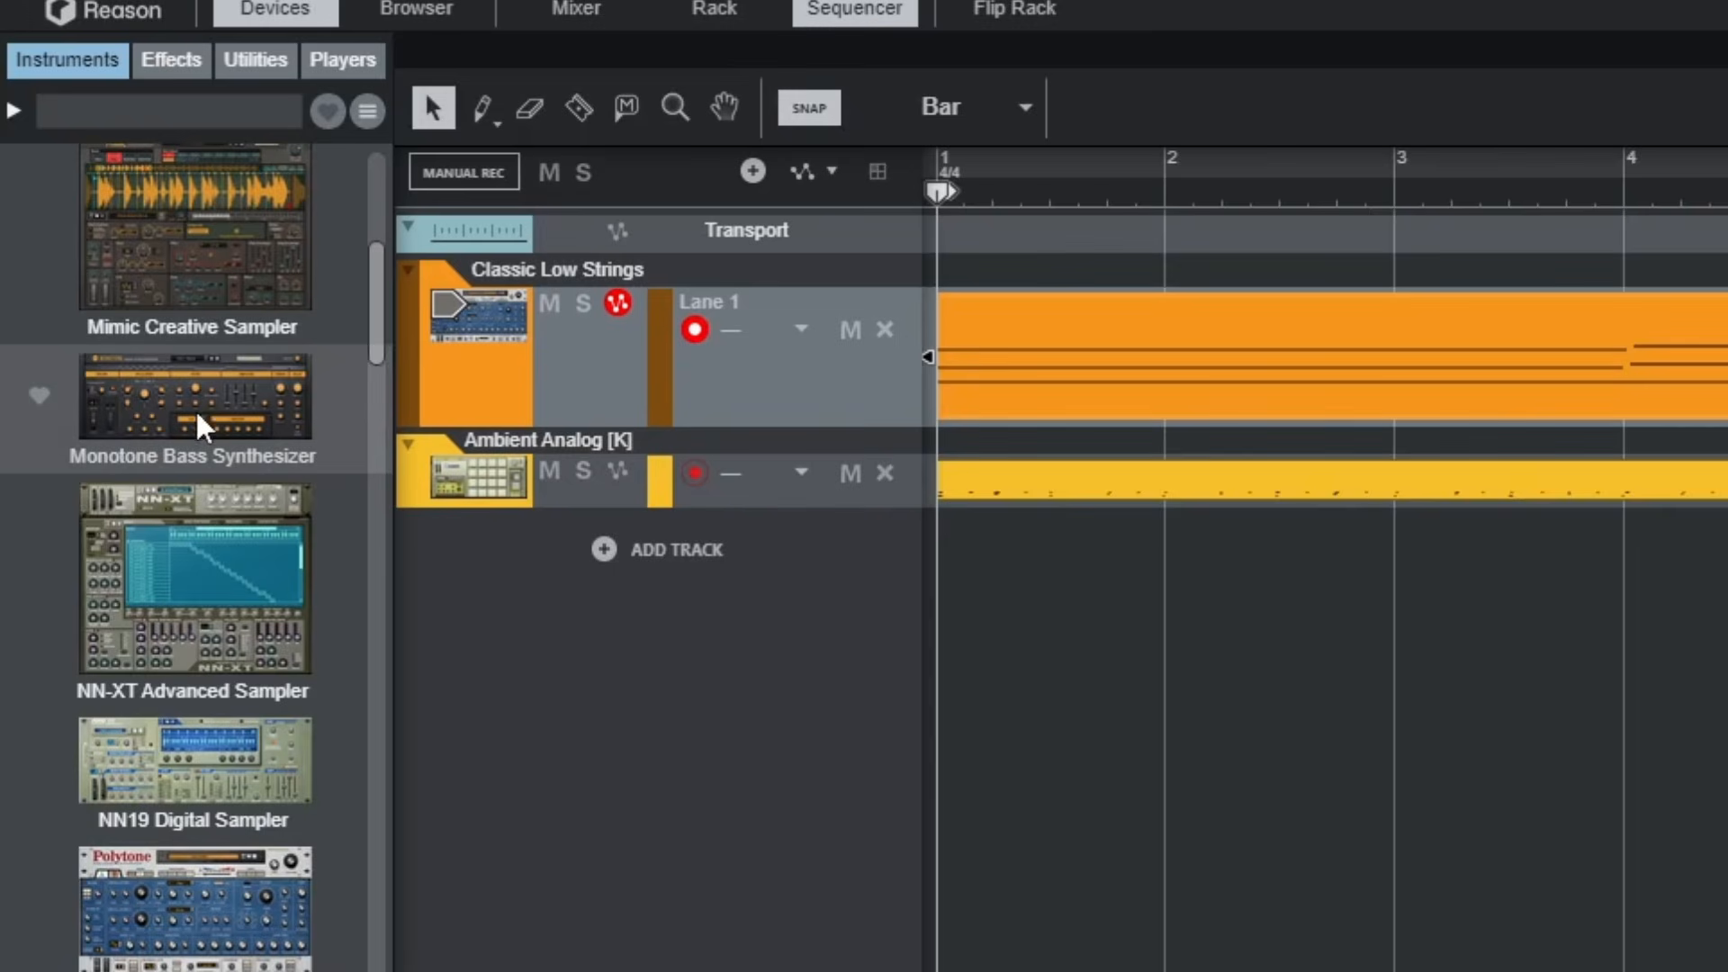
drag(170, 387, 634, 695)
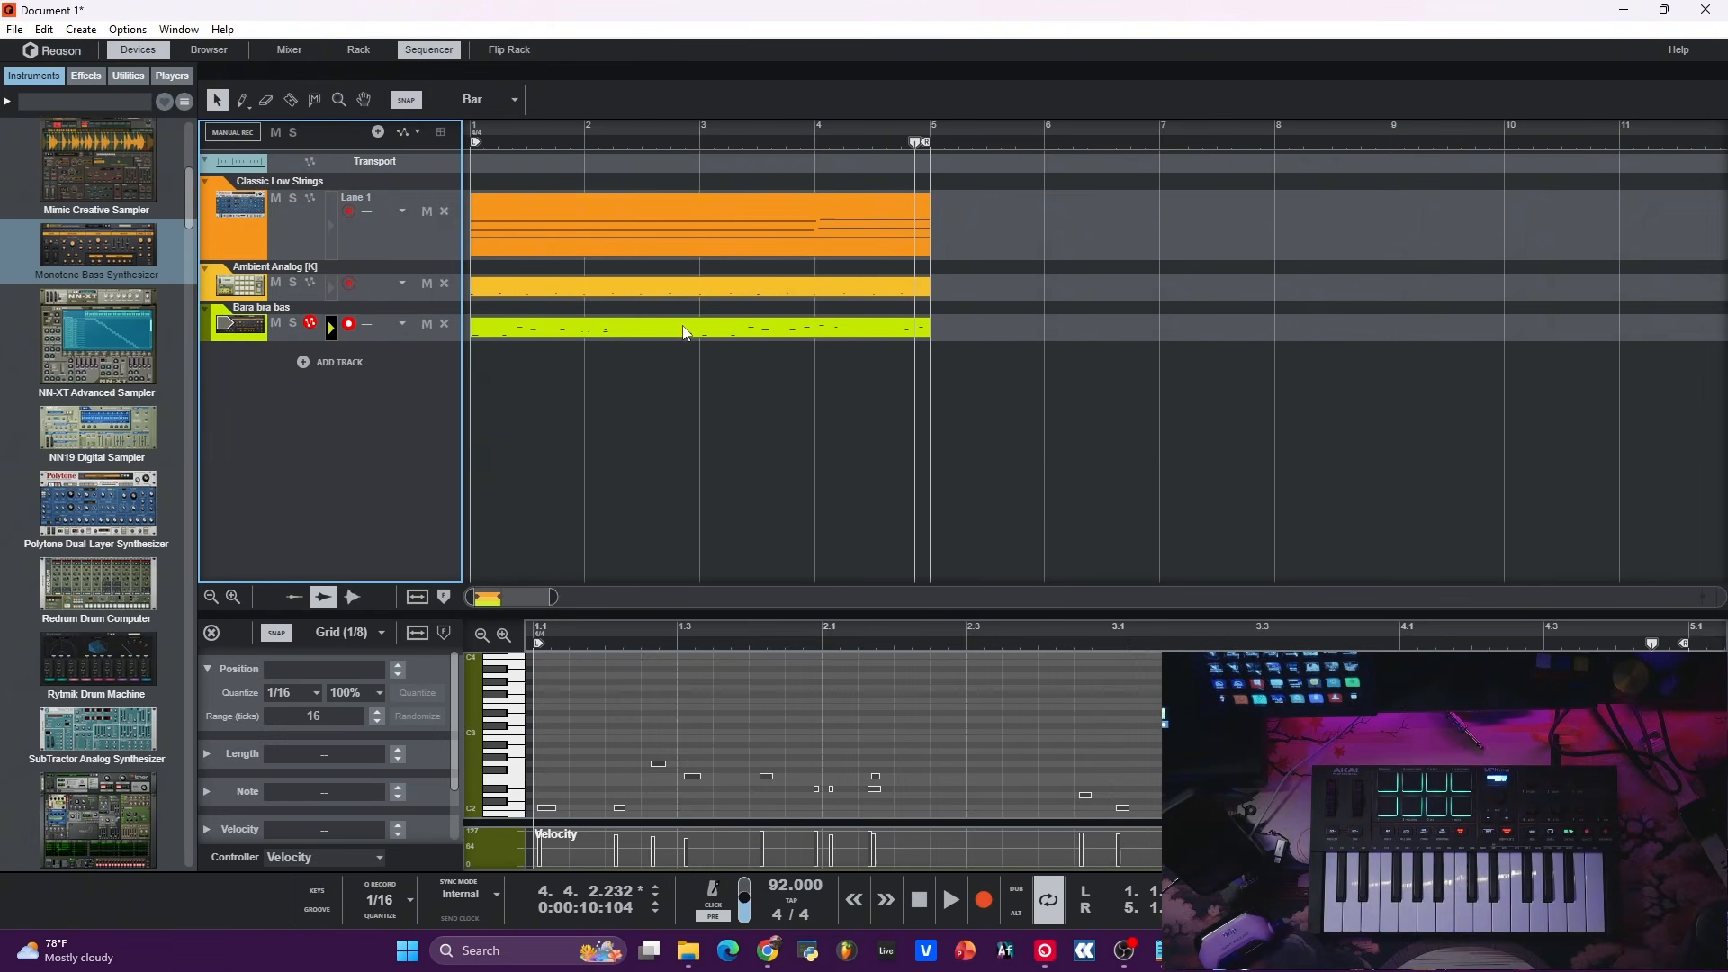
Step: Select the Bara bra bas clip and enlarge the note editor to show its notes
click(683, 333)
click(748, 290)
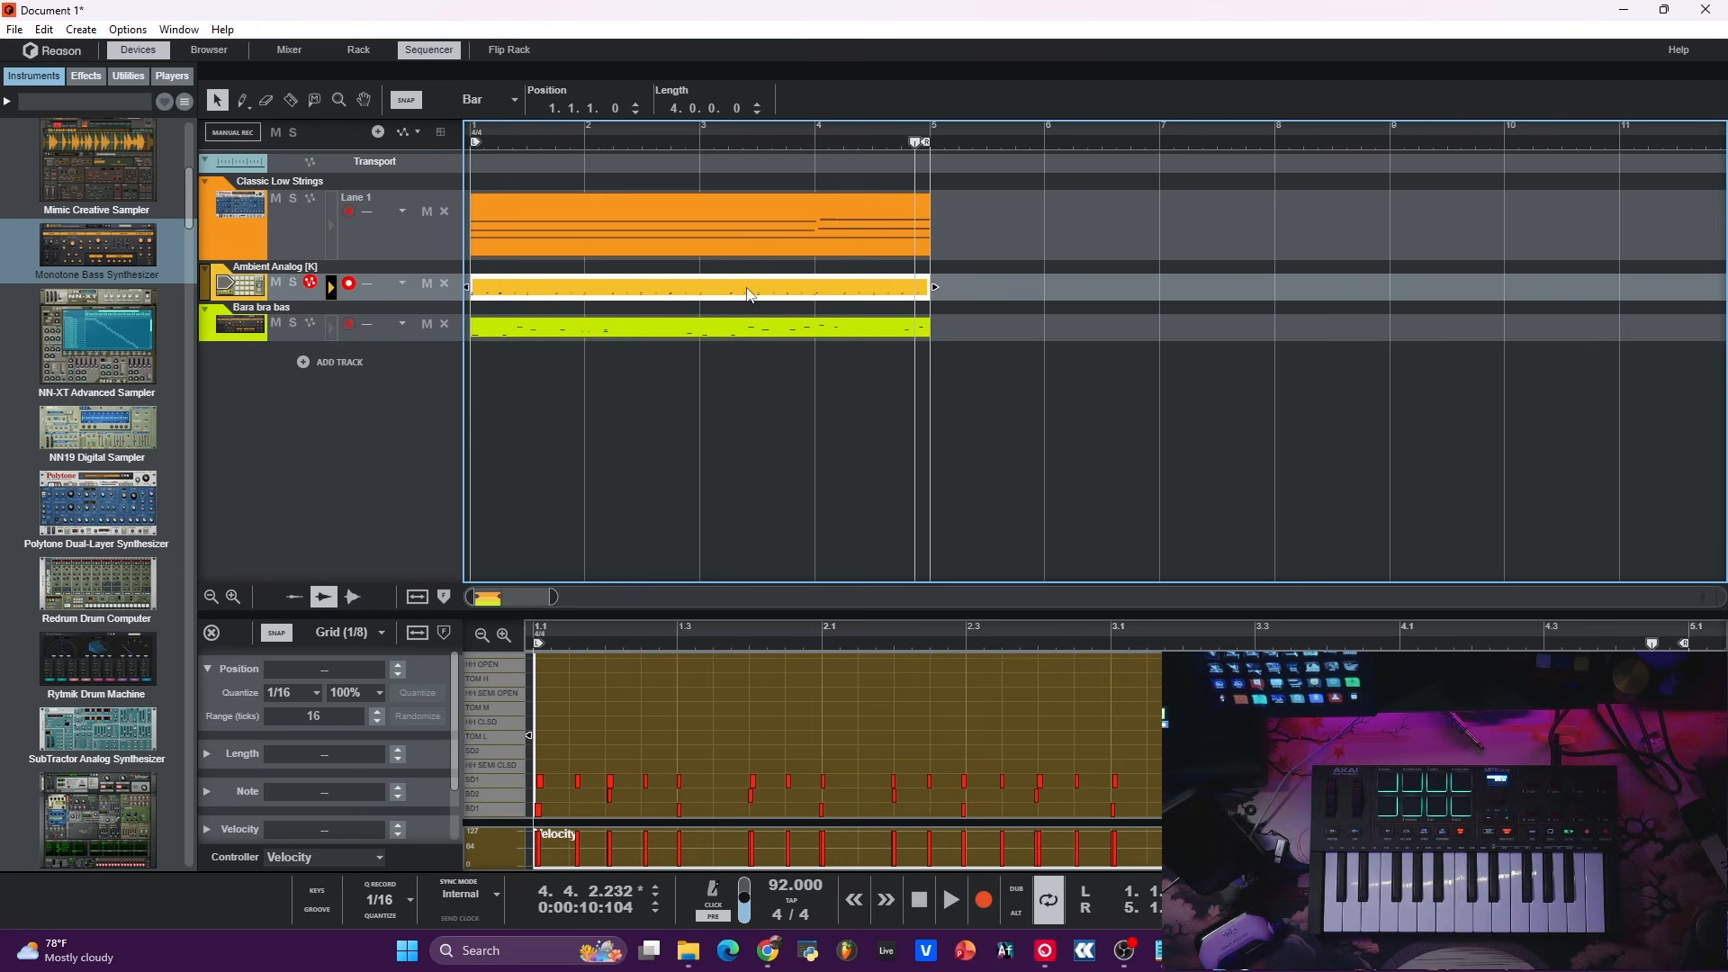
click(780, 333)
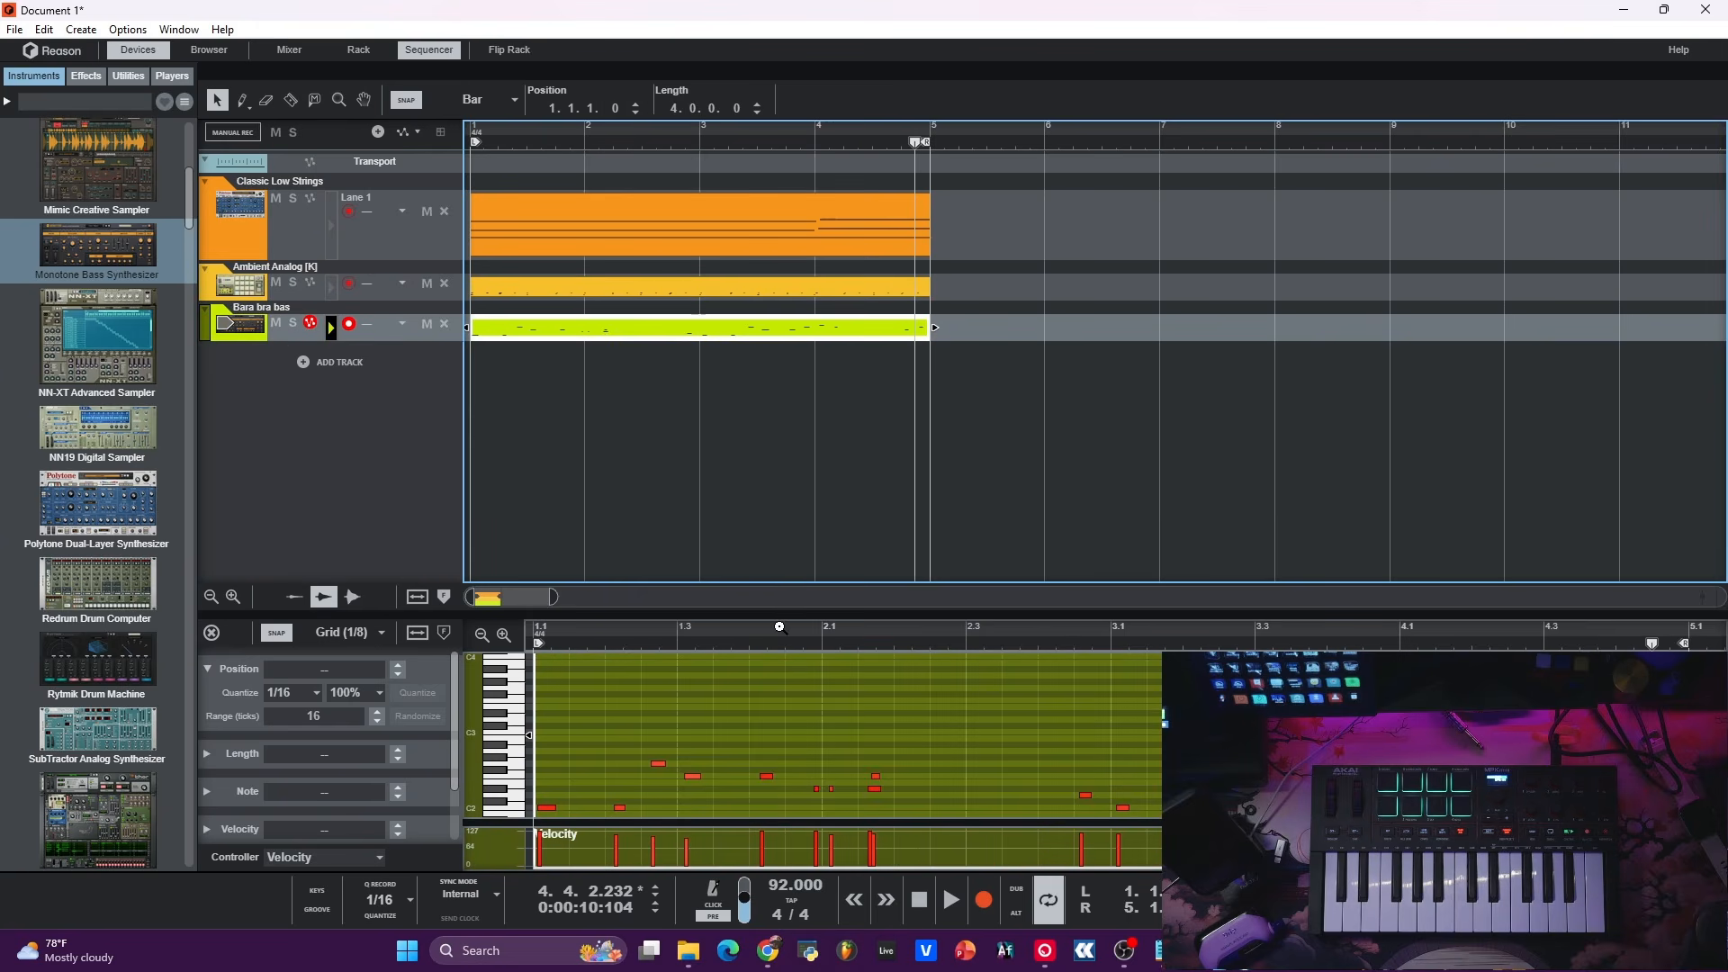
drag(792, 615, 797, 262)
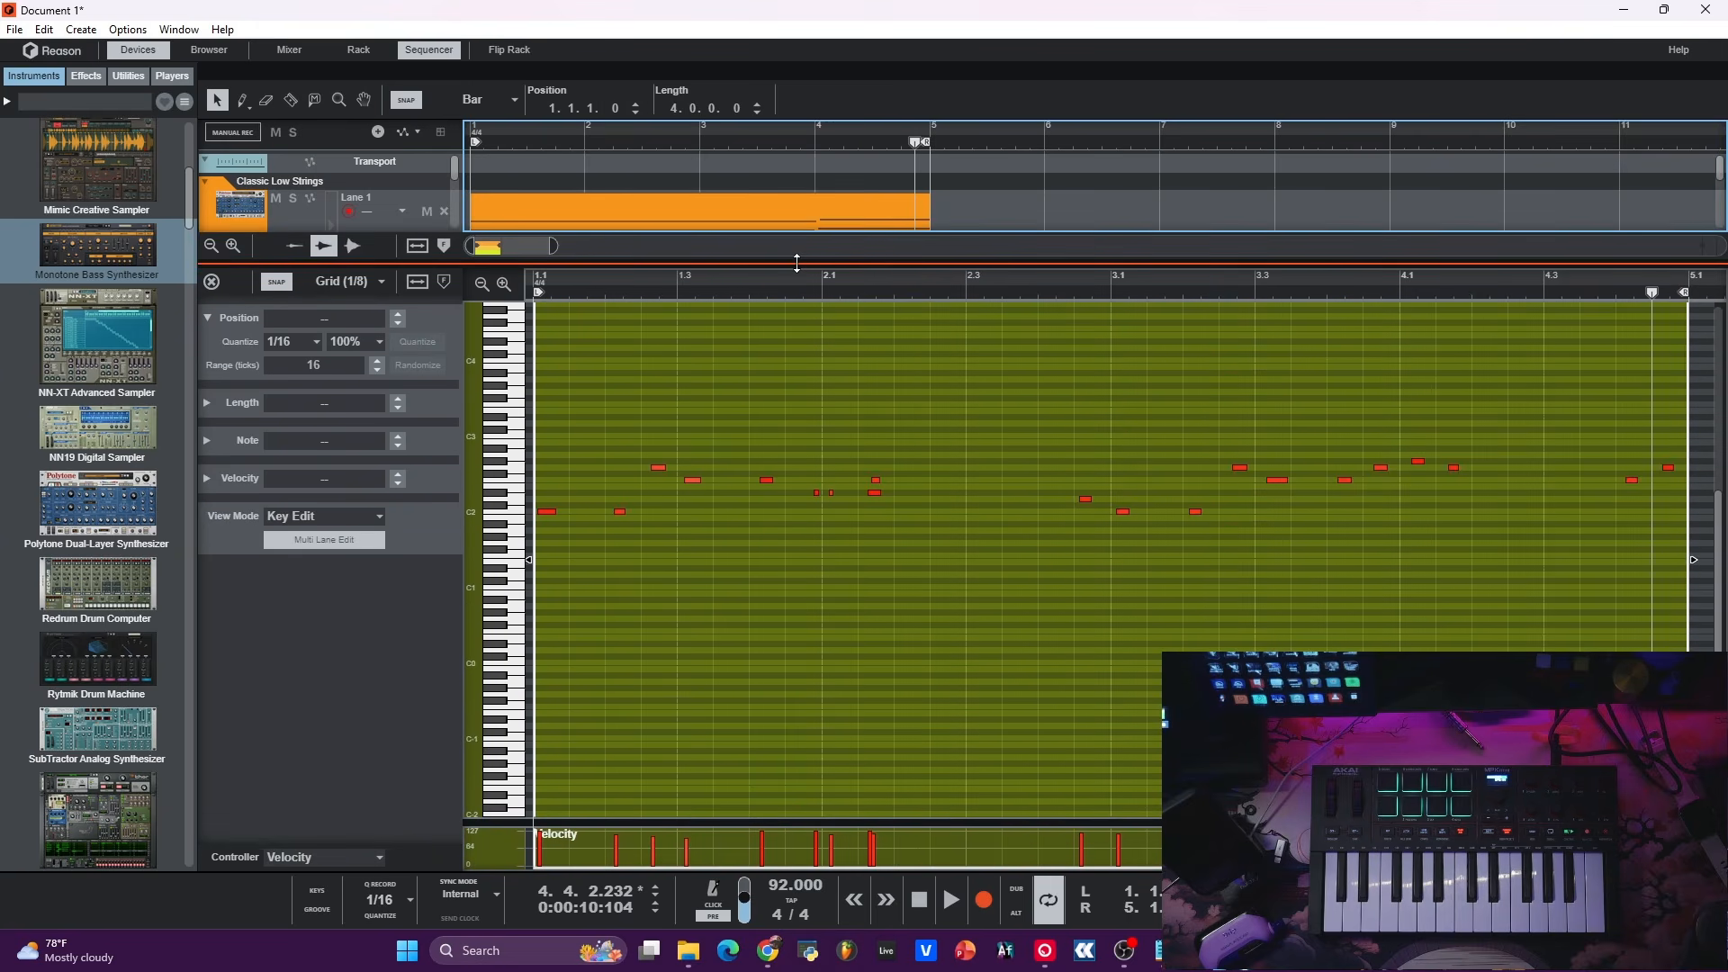
Step: Cut the overlapping F2 note just after position 2.1.3 from the bass clip
scroll(784, 521, up, 5)
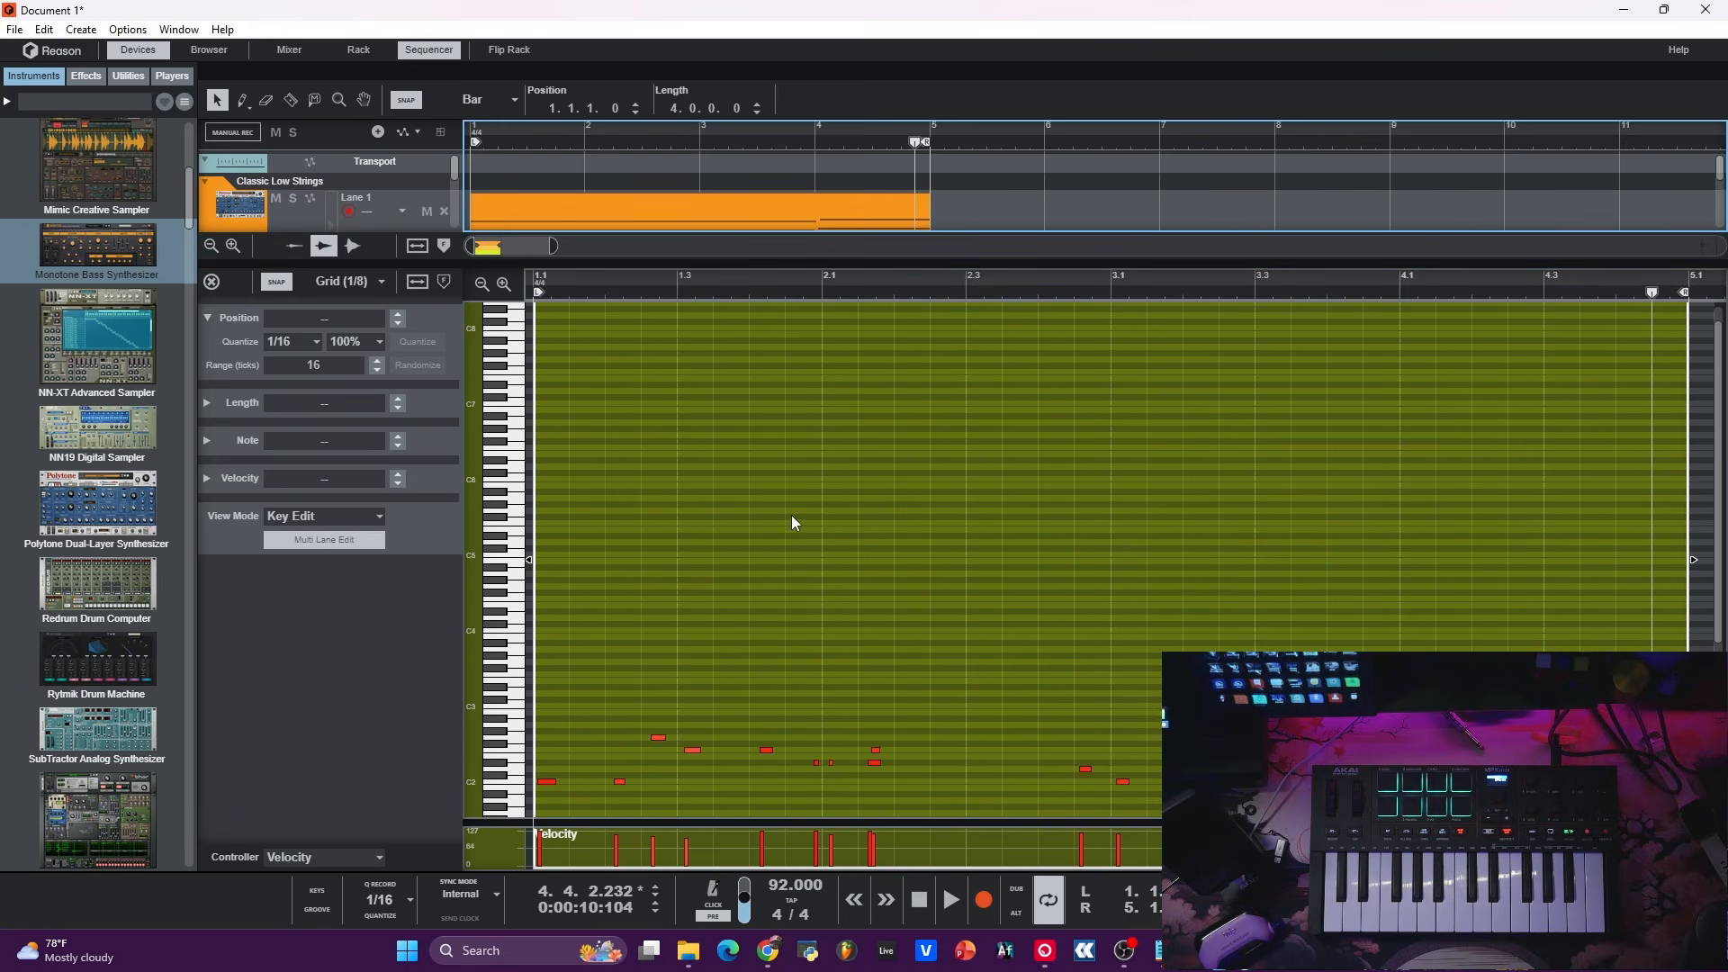
scroll(792, 514, down, 4)
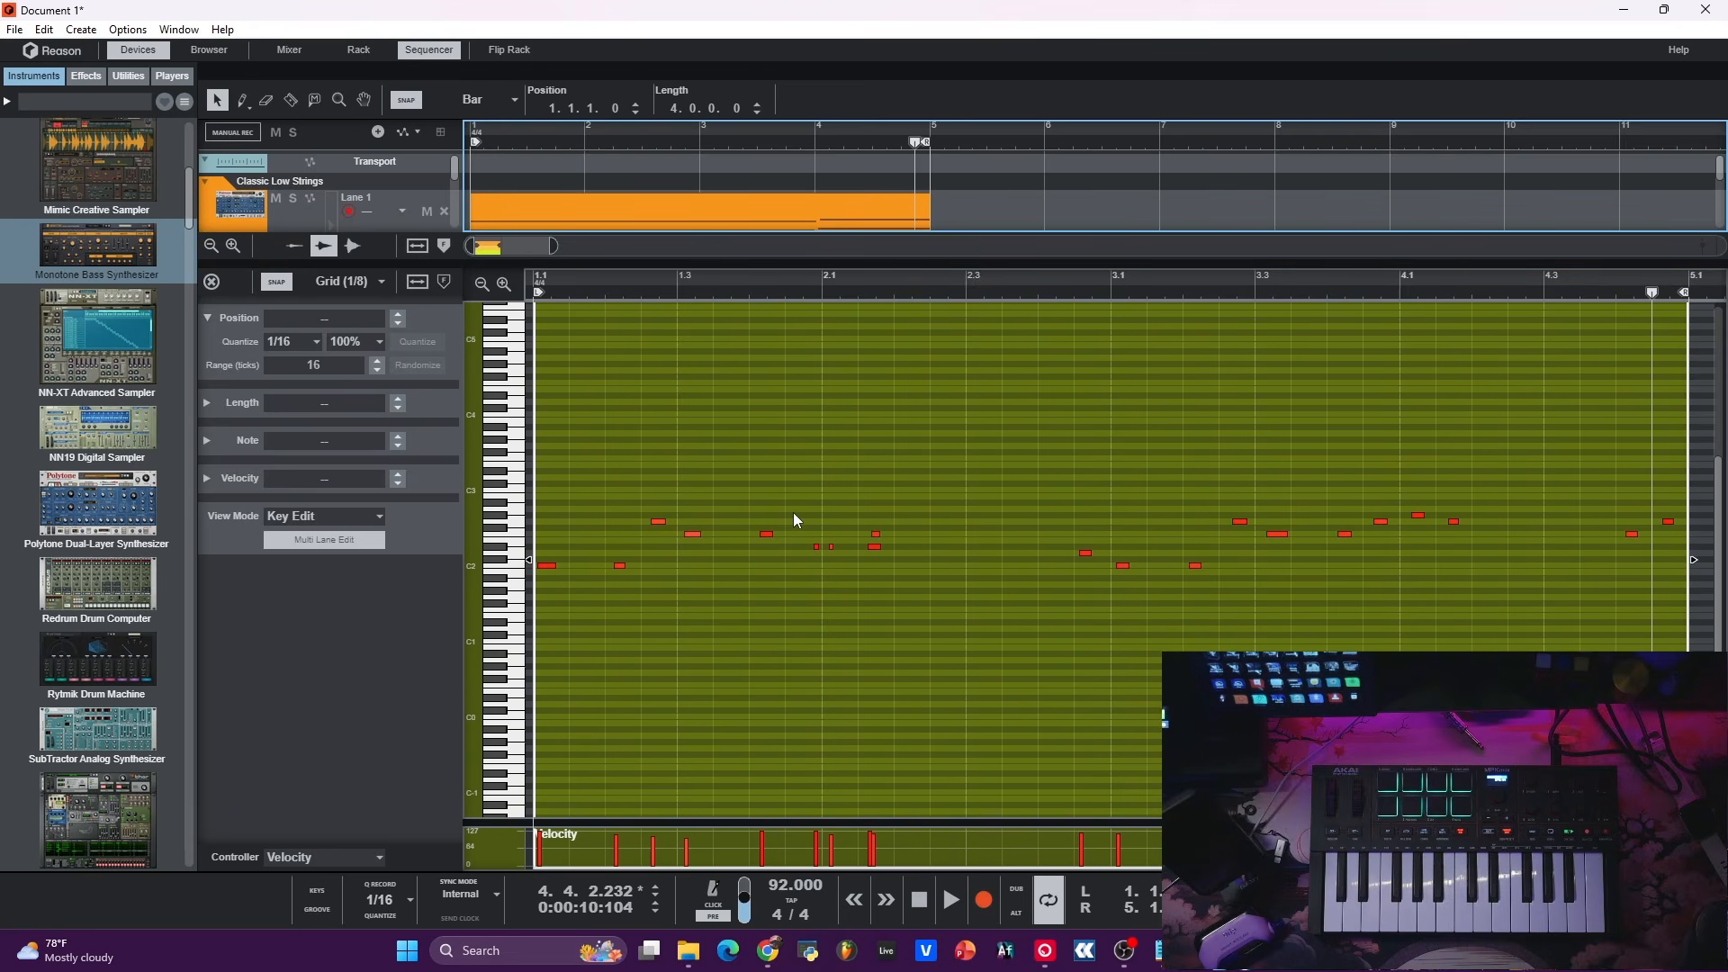
scroll(792, 520, up, 3)
scroll(796, 514, up, 2)
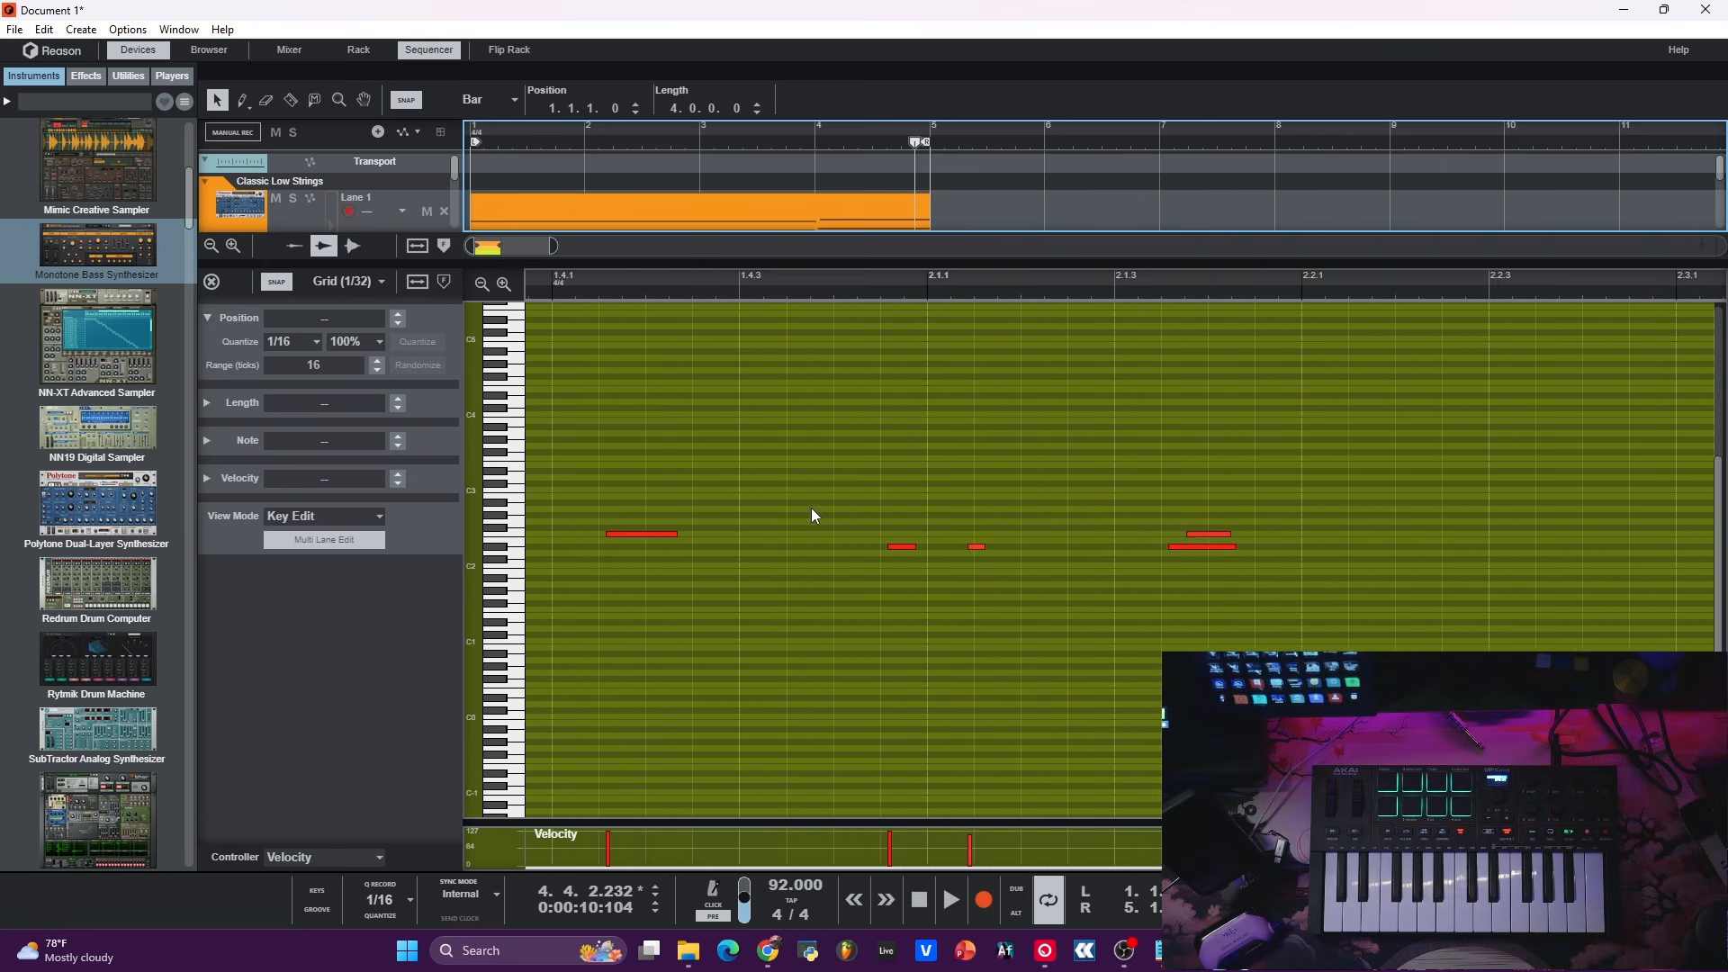
scroll(813, 521, up, 1)
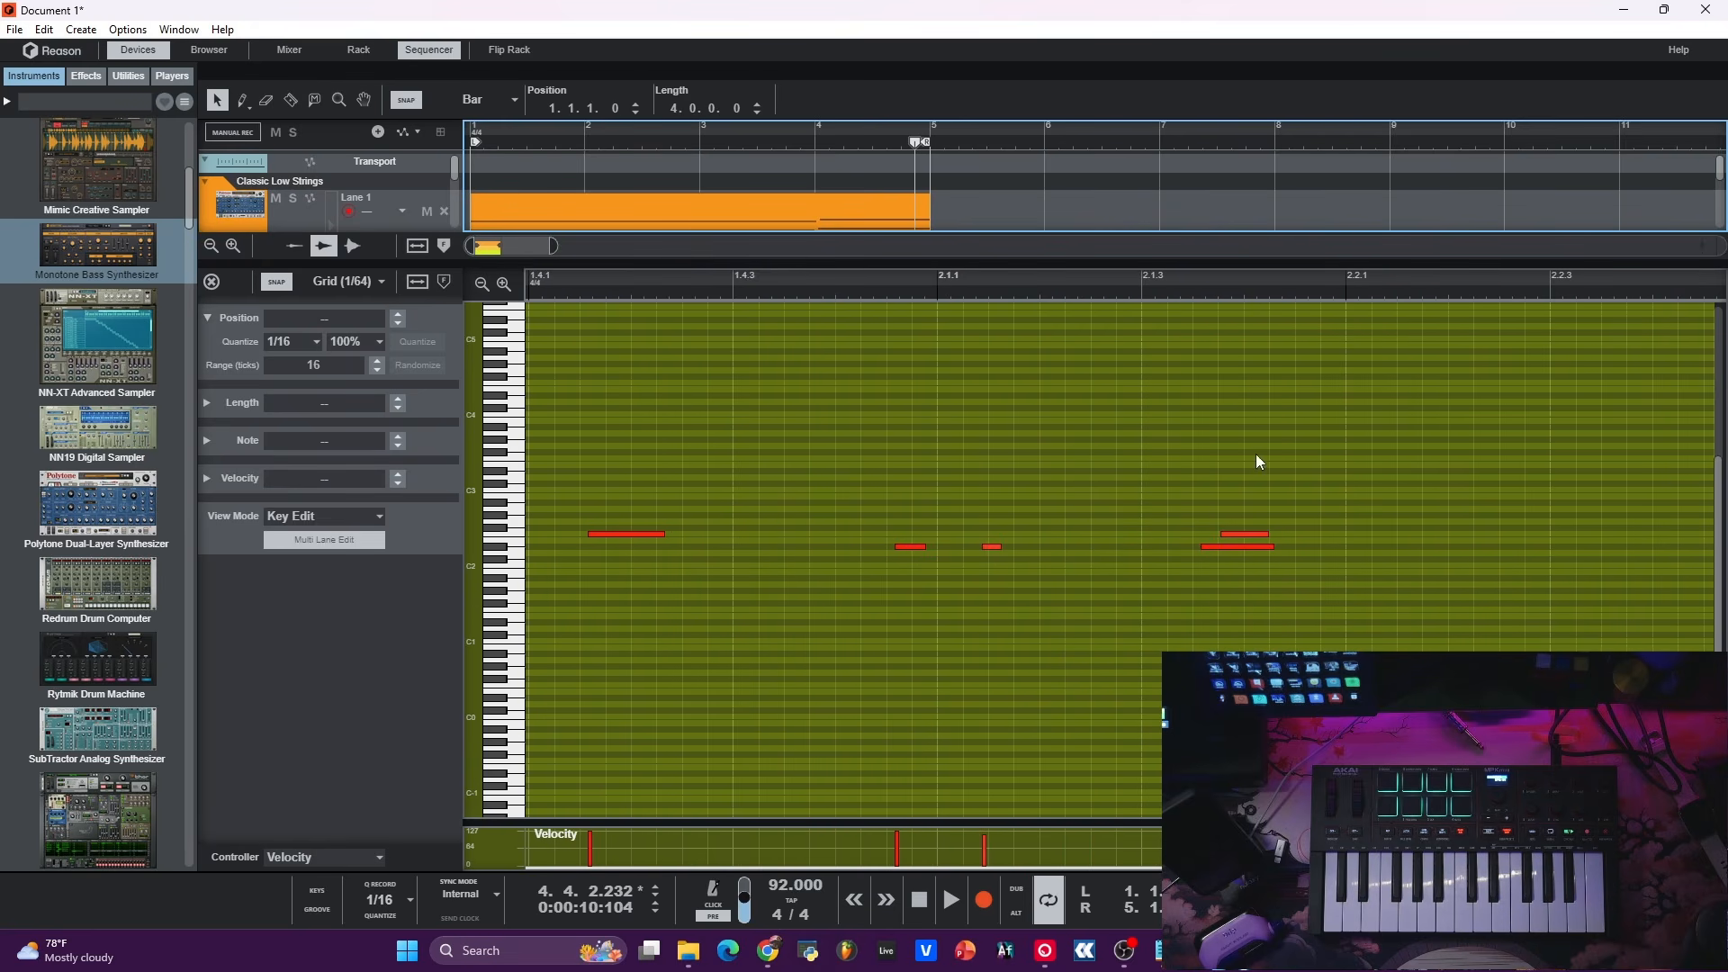
click(1251, 536)
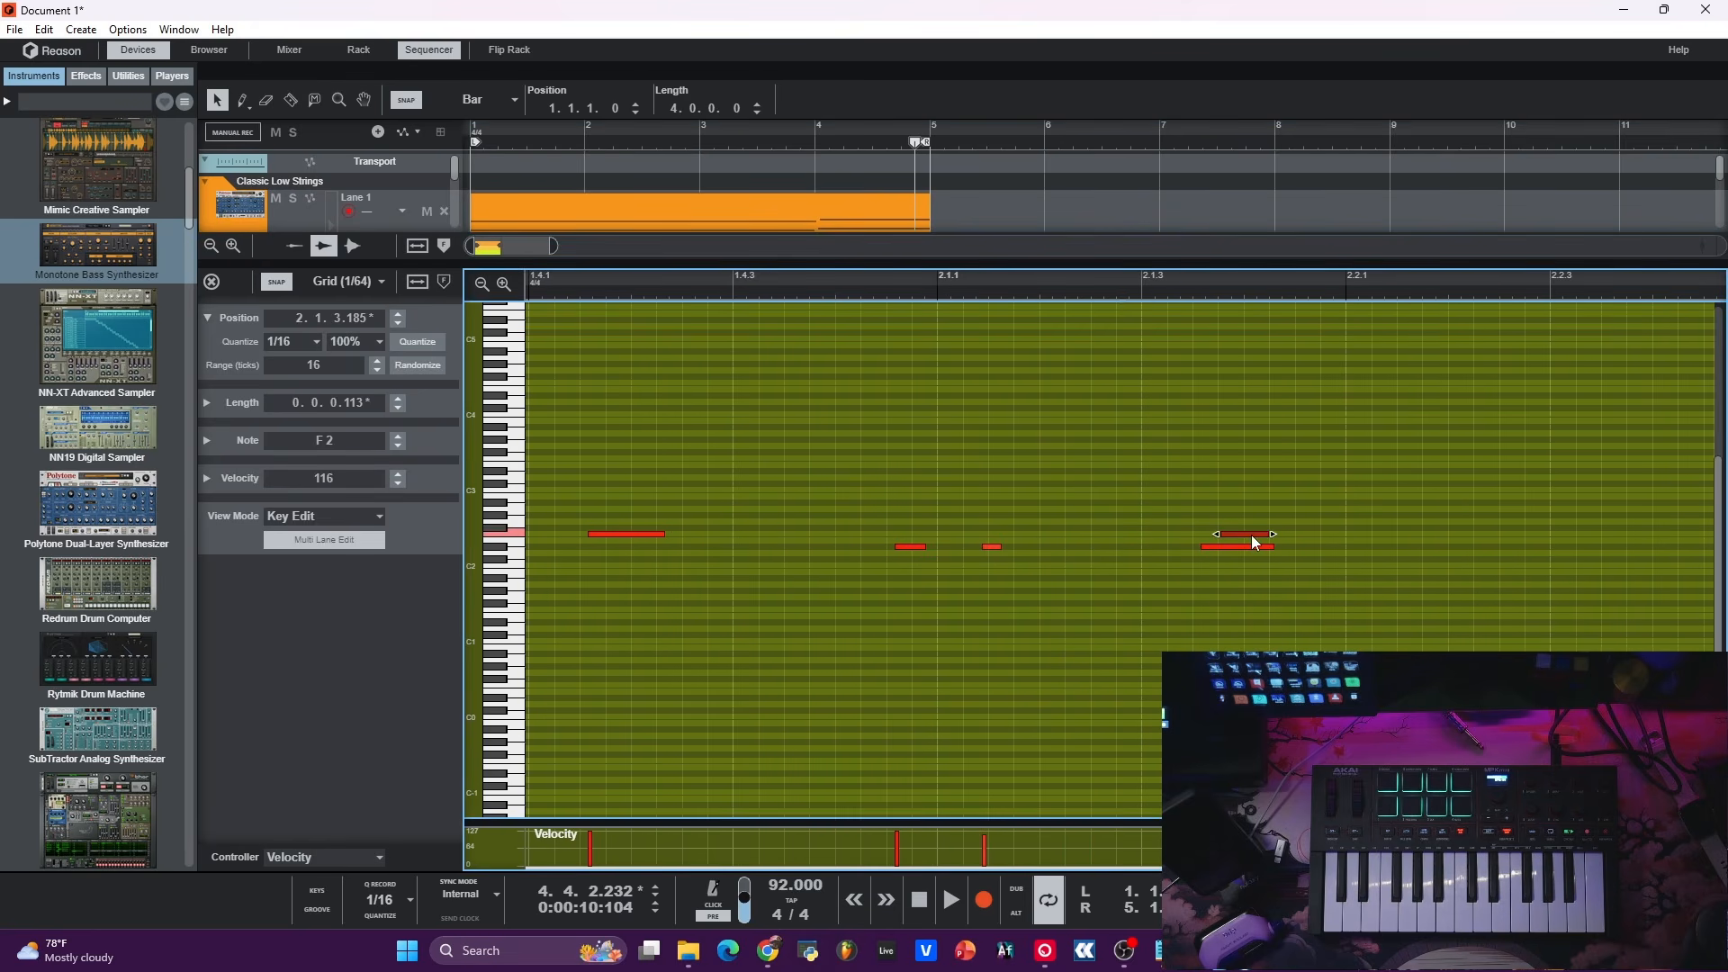
right_click(1250, 532)
click(1253, 530)
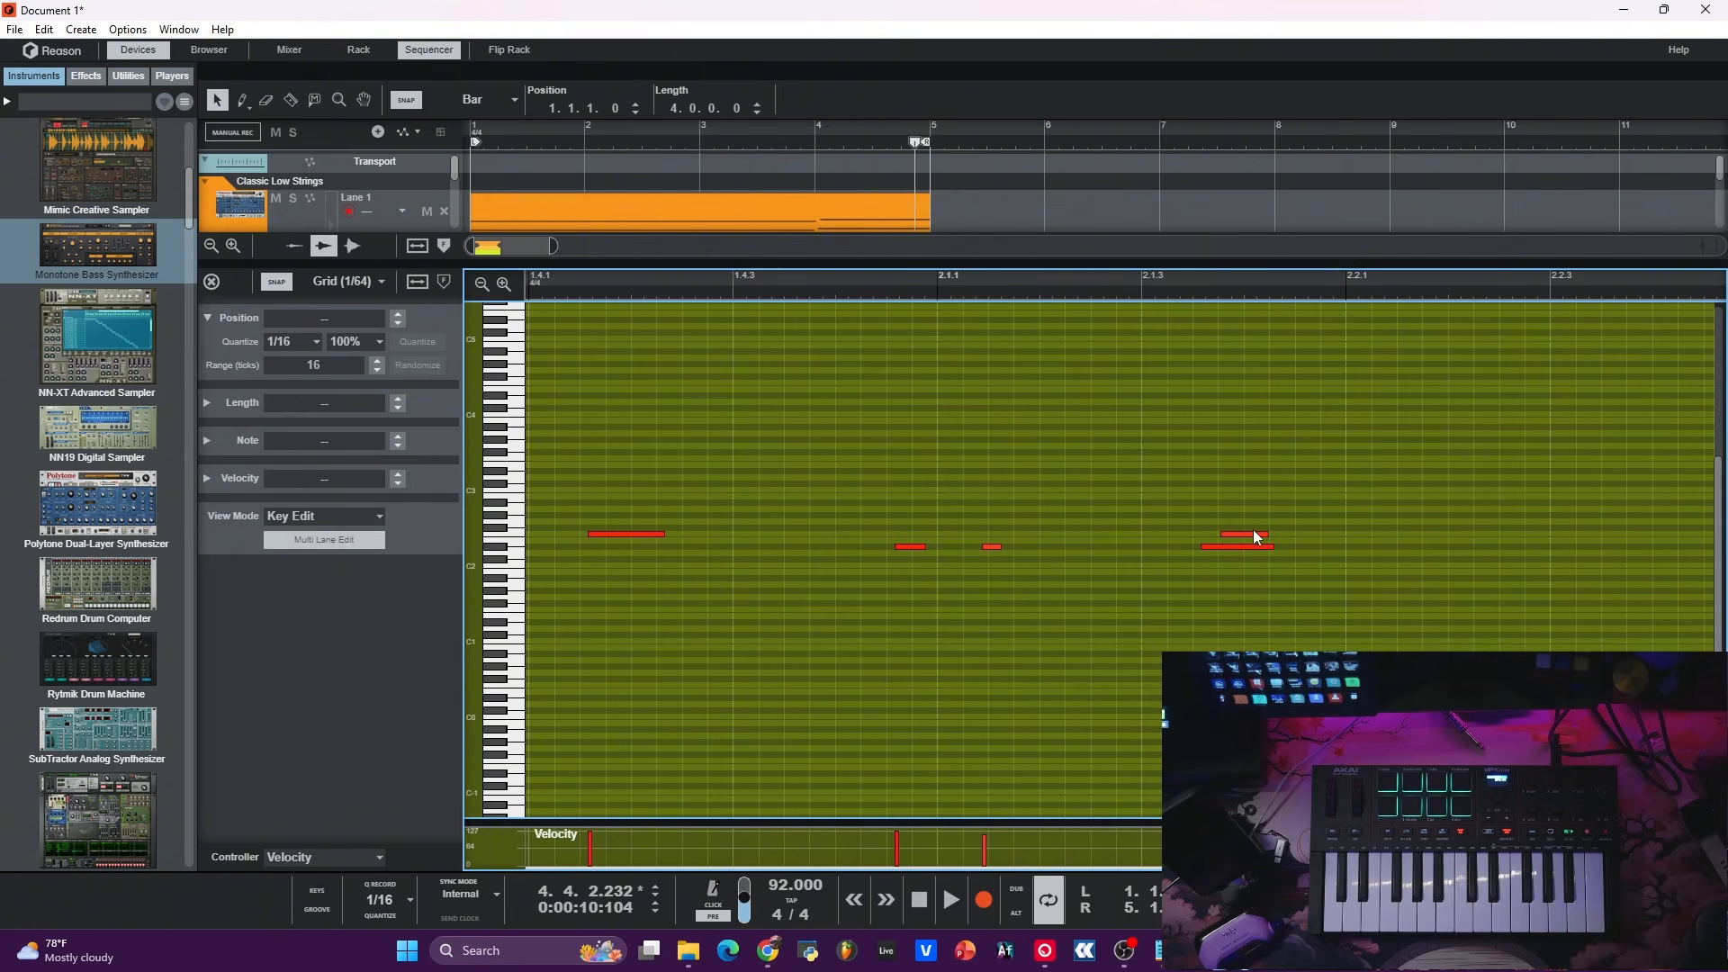
right_click(1246, 533)
click(1275, 517)
right_click(1244, 533)
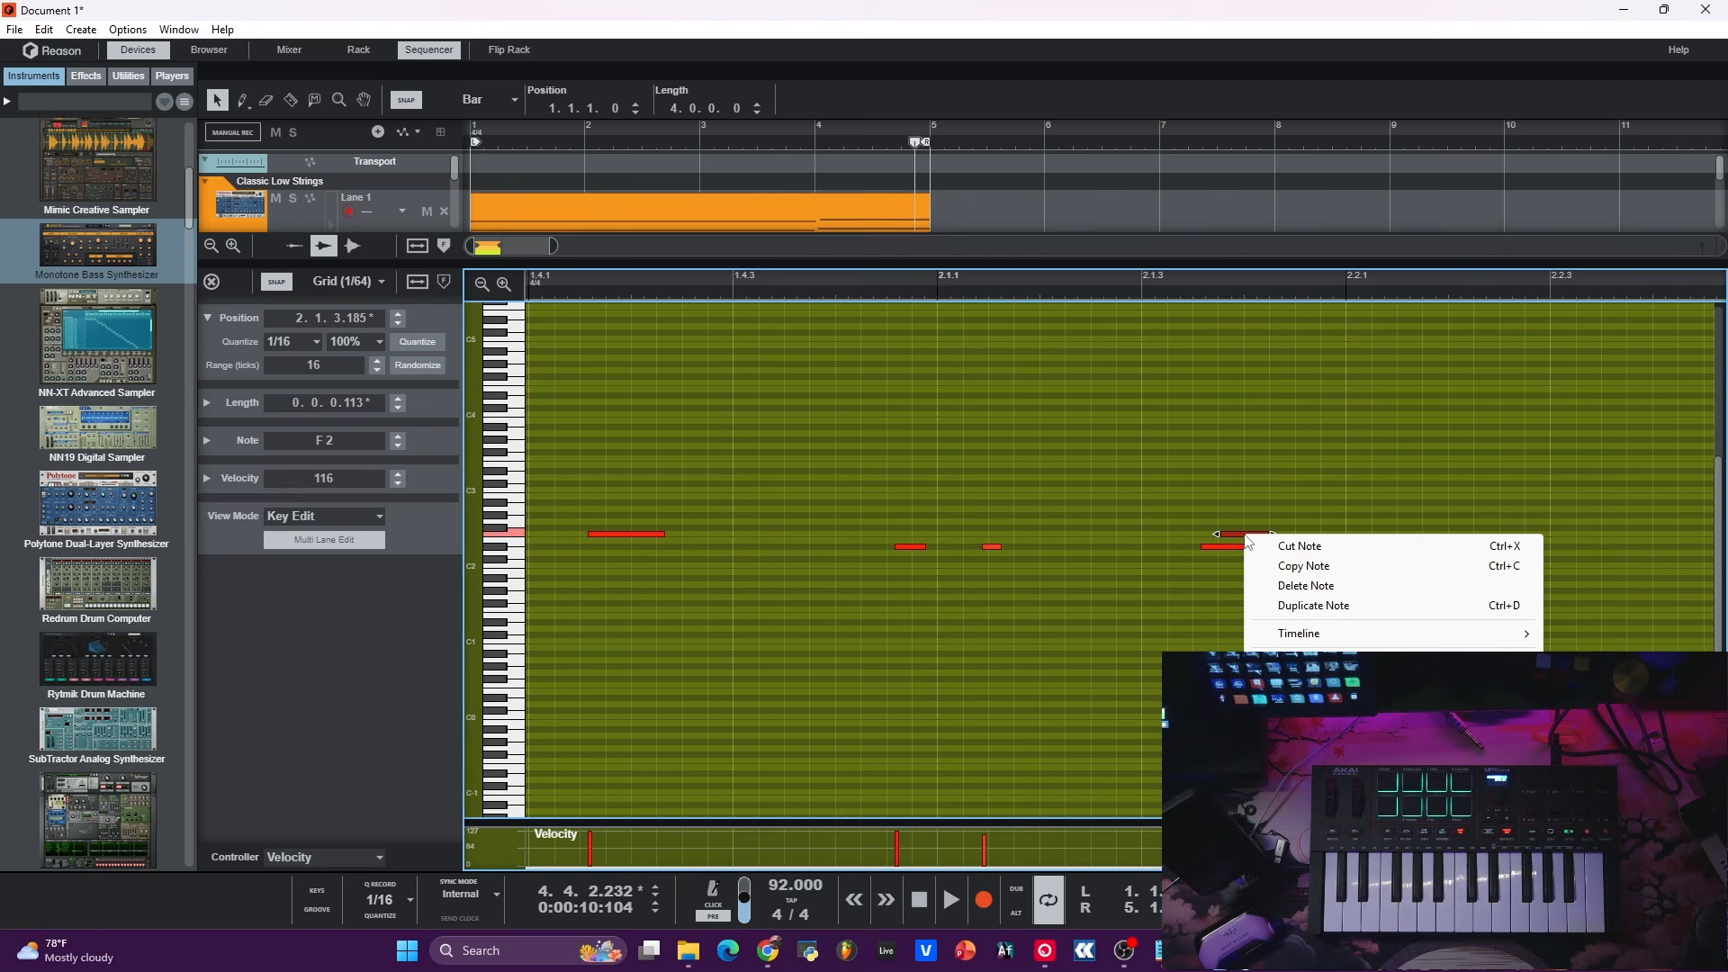
click(1300, 546)
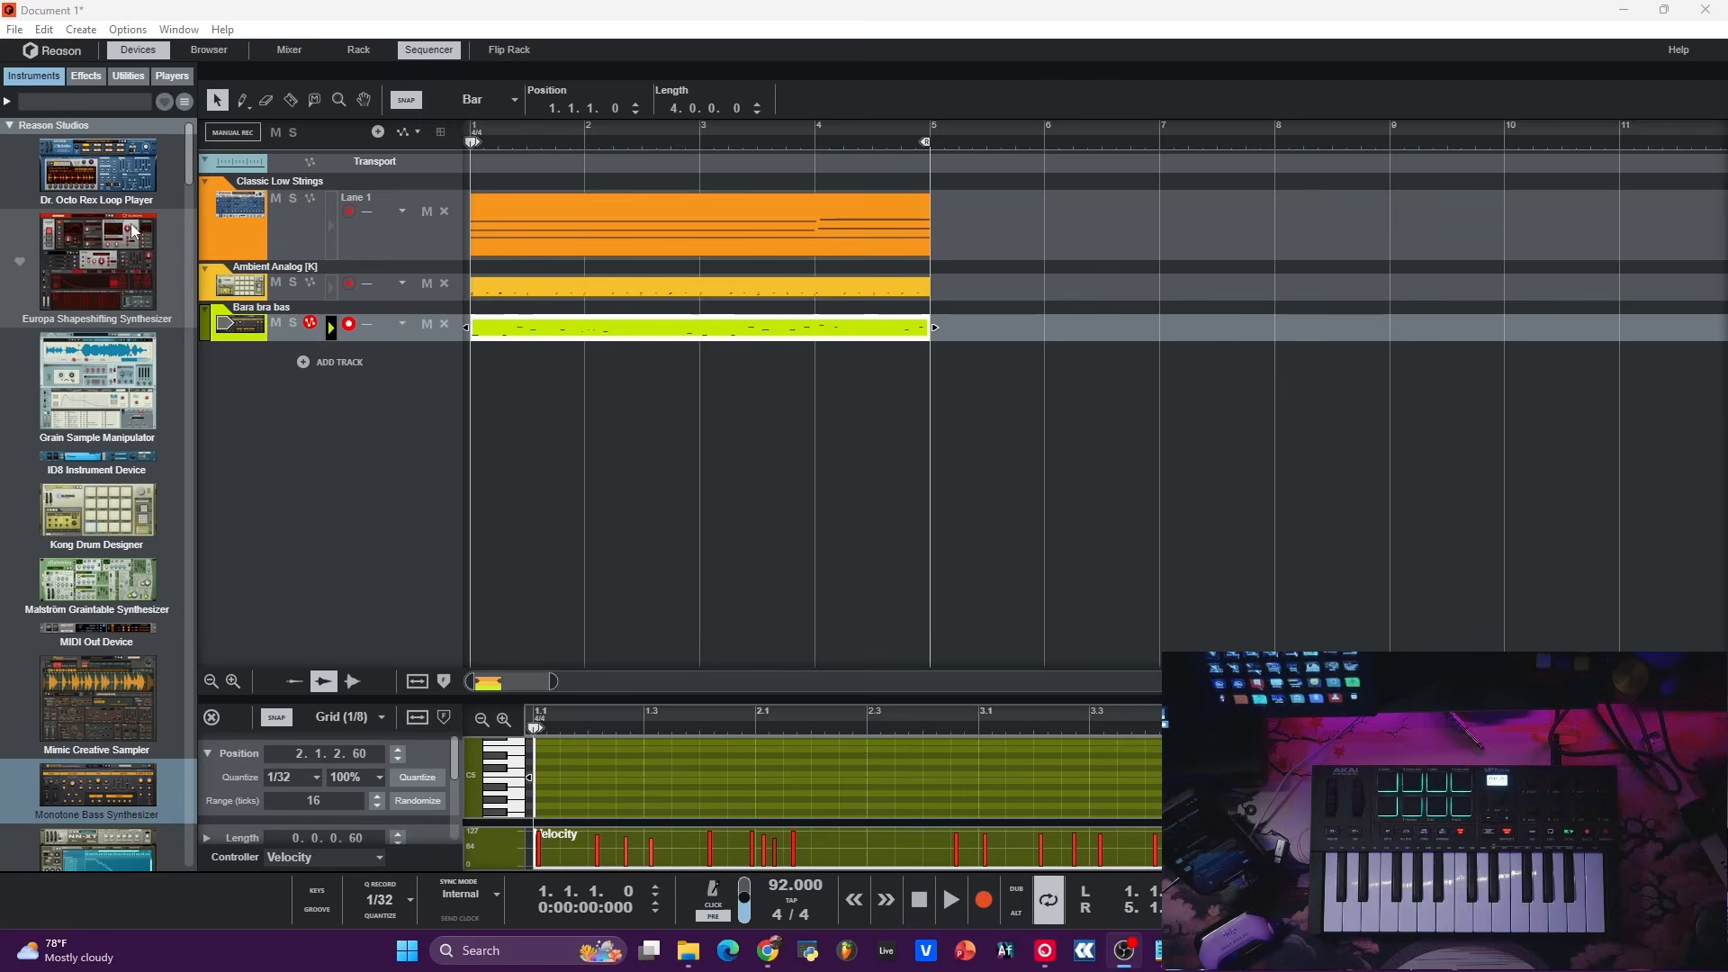
Step: Add the Europa Shapeshifting Synthesizer as a new track and switch its patch to Analog Grit
drag(81, 234, 313, 375)
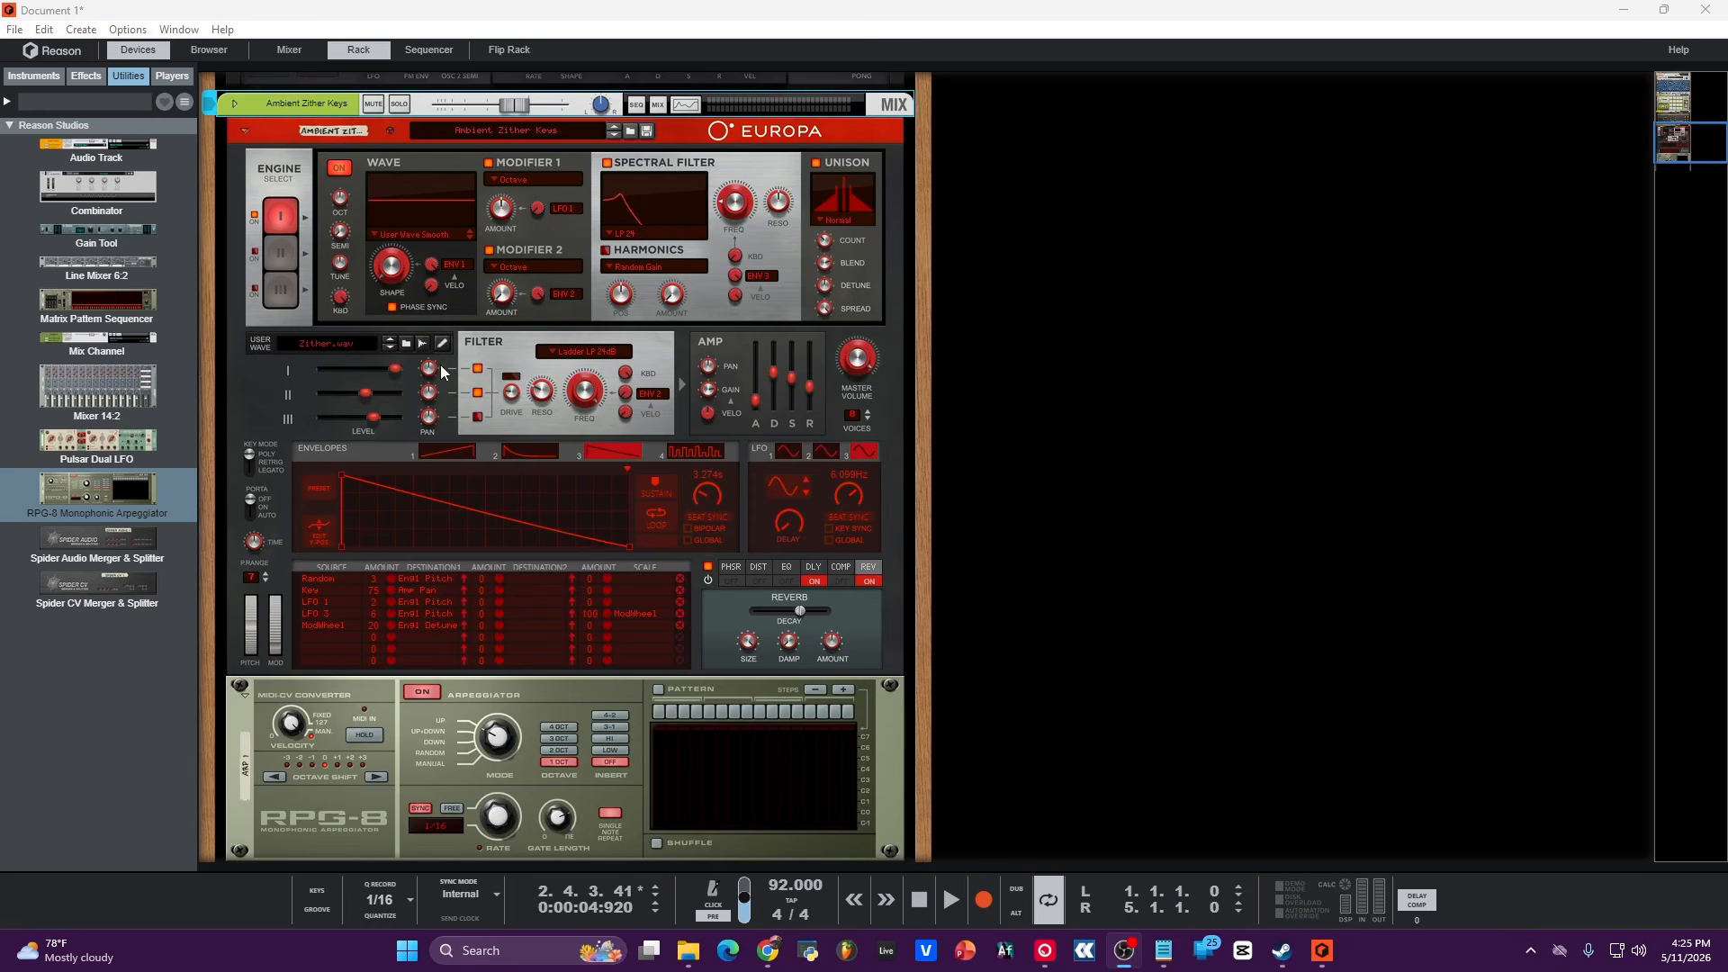
click(615, 135)
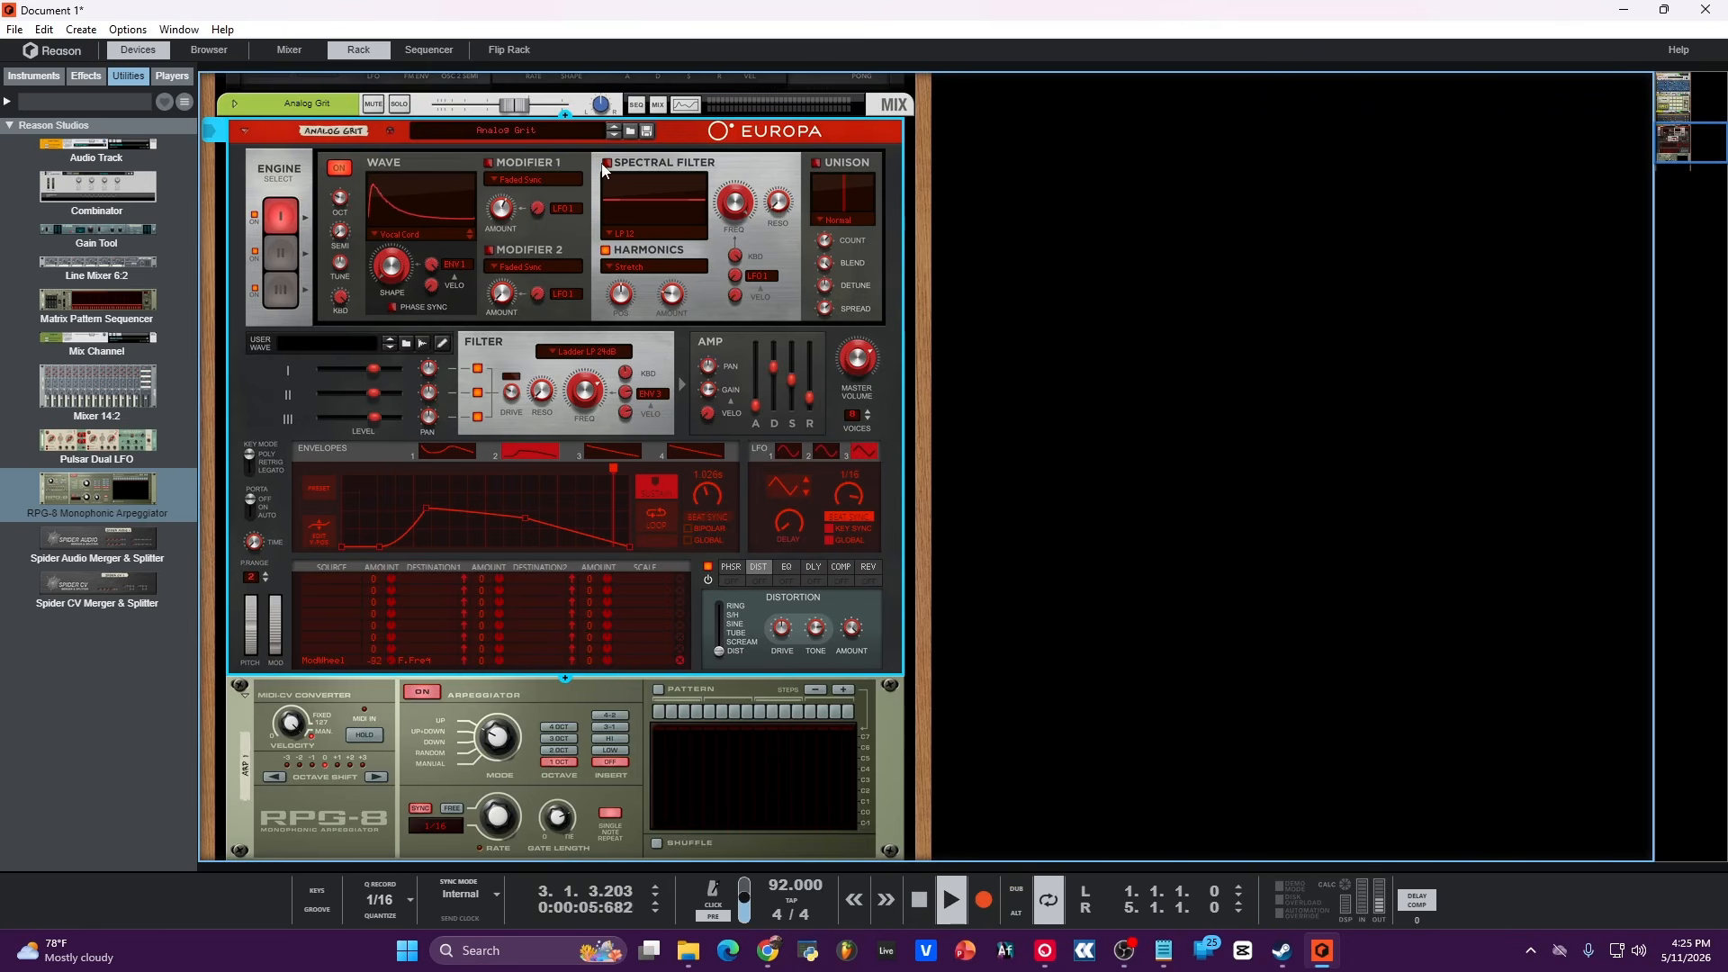
Step: Restart playback of the loop to listen to the current arrangement
click(919, 901)
click(951, 900)
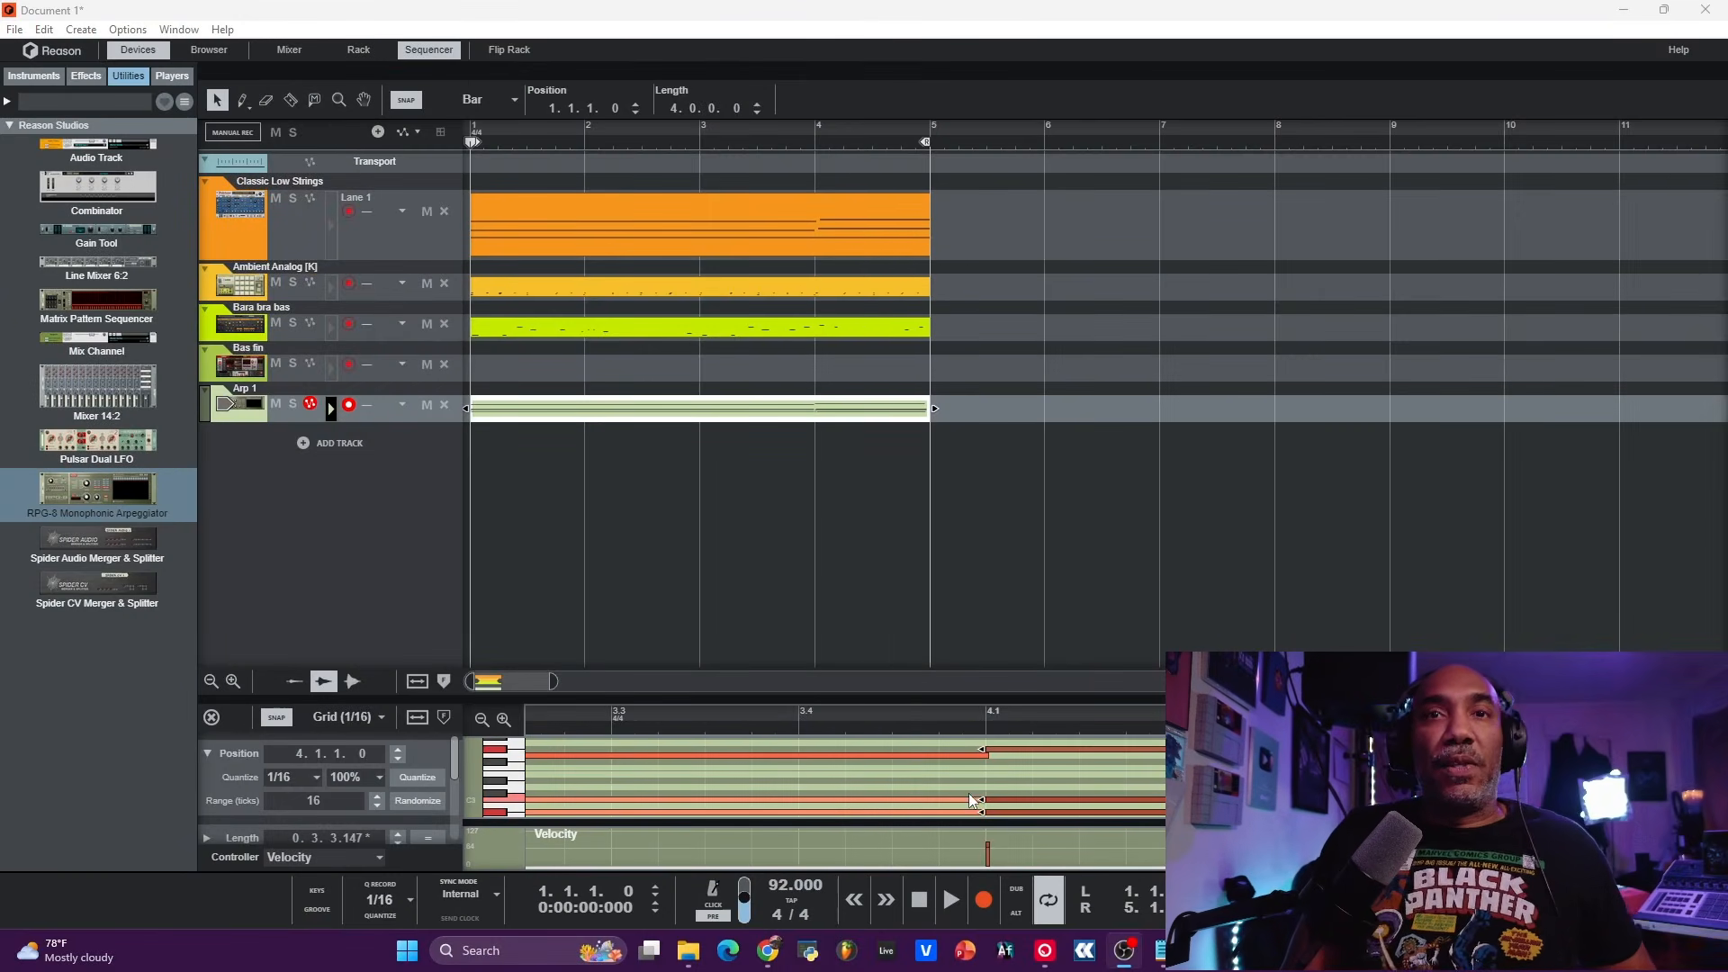
click(952, 900)
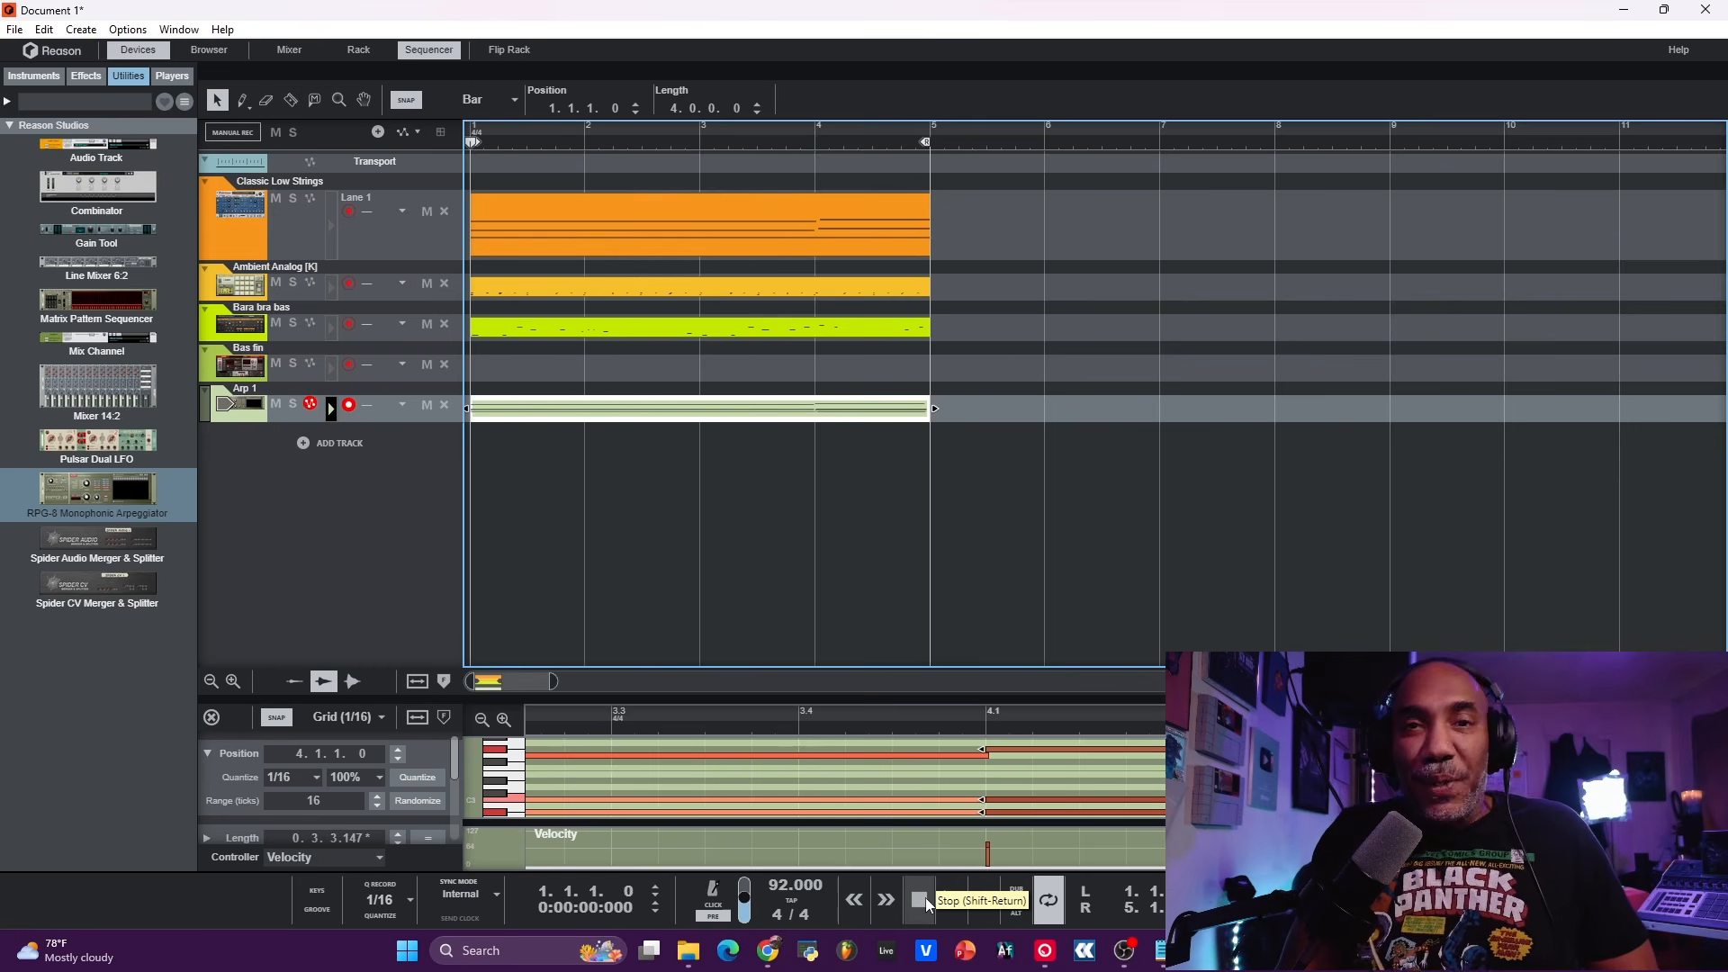
Step: Show Kong in the rack, inspect its drum module choices, and collapse and re-expand its drum and FX section
click(344, 52)
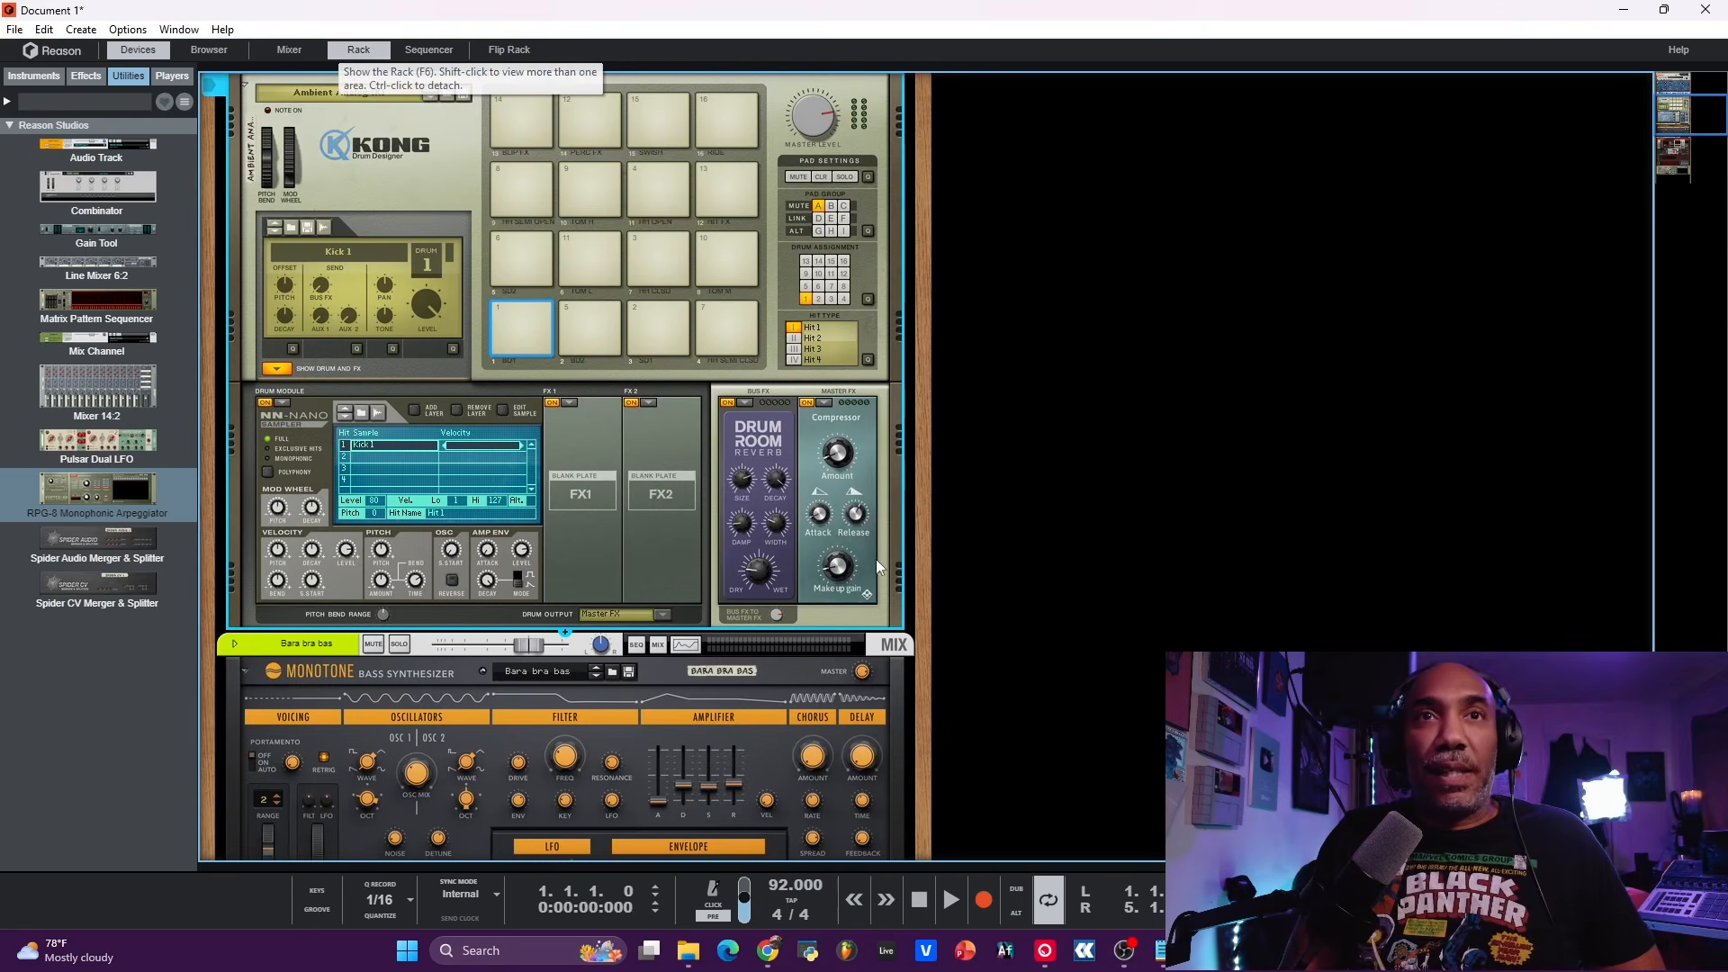
click(279, 401)
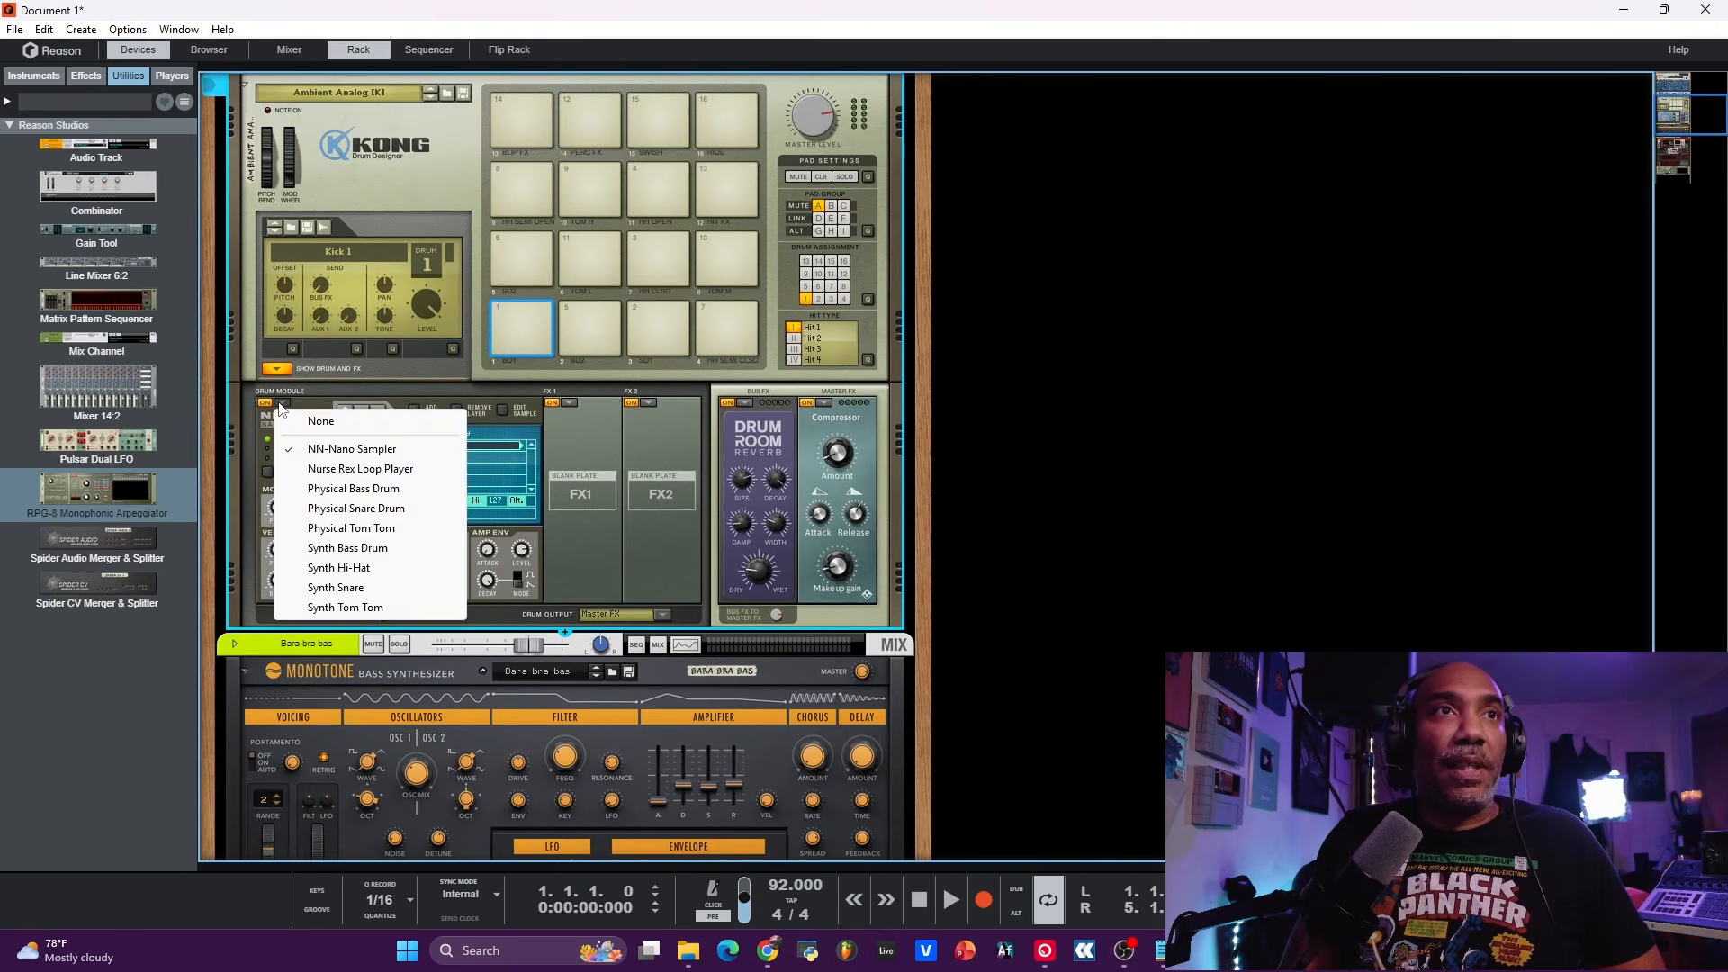
click(291, 391)
click(281, 368)
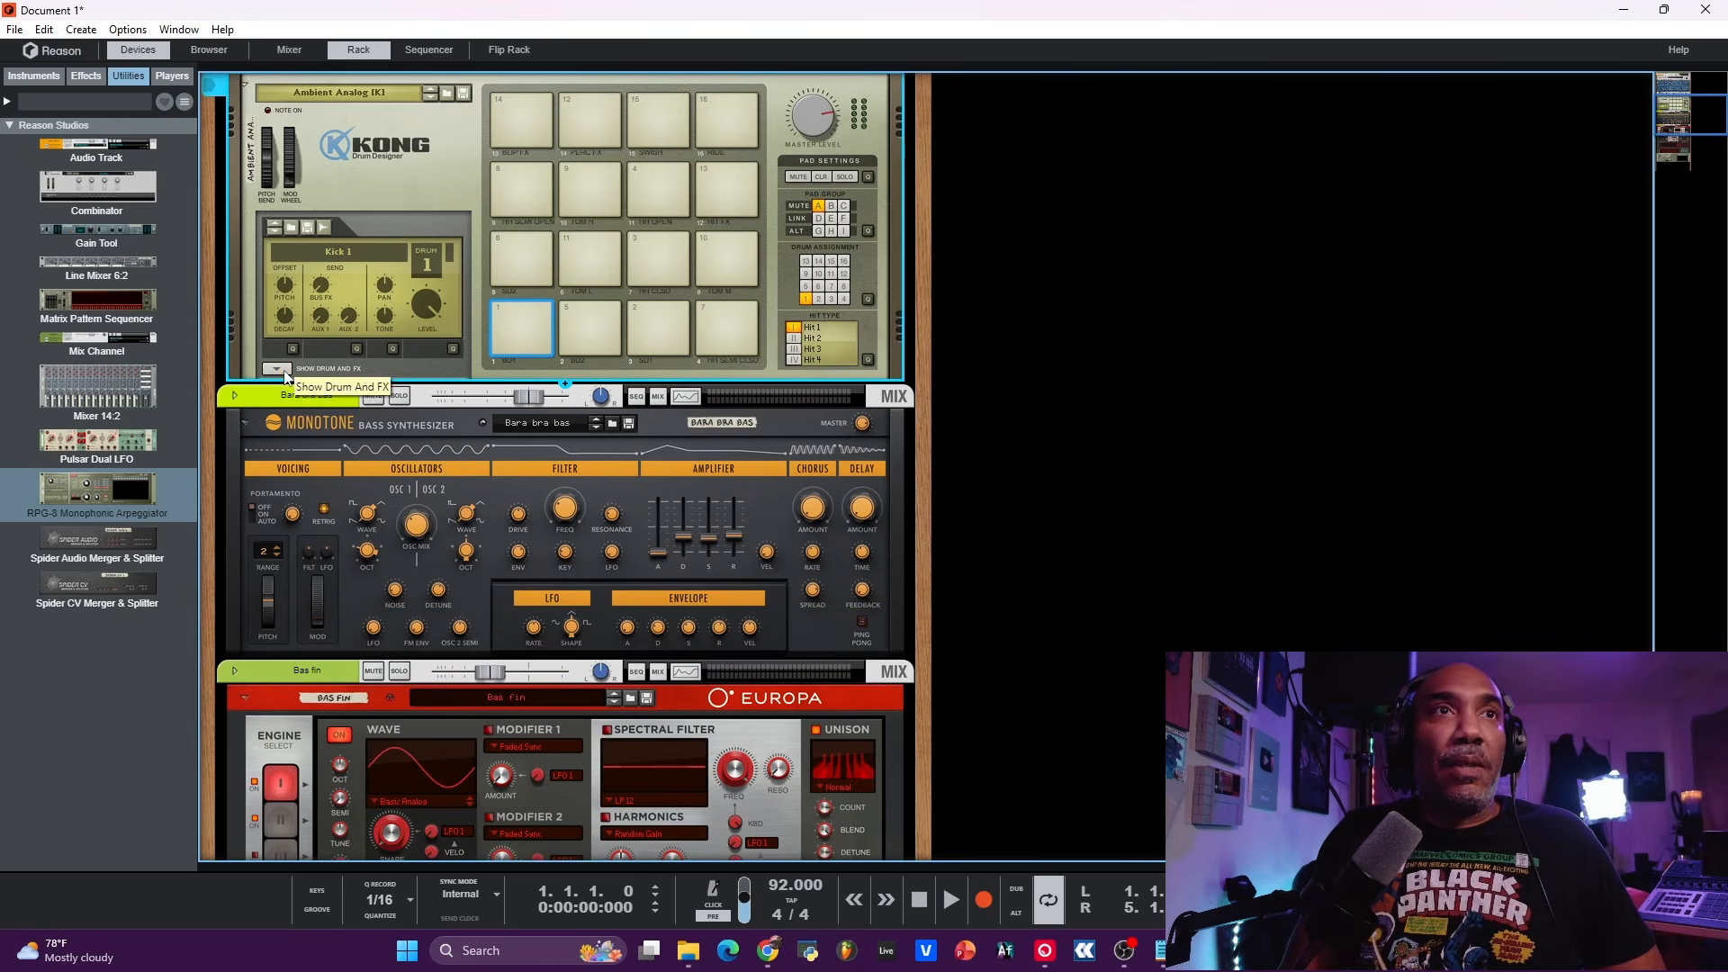
click(276, 370)
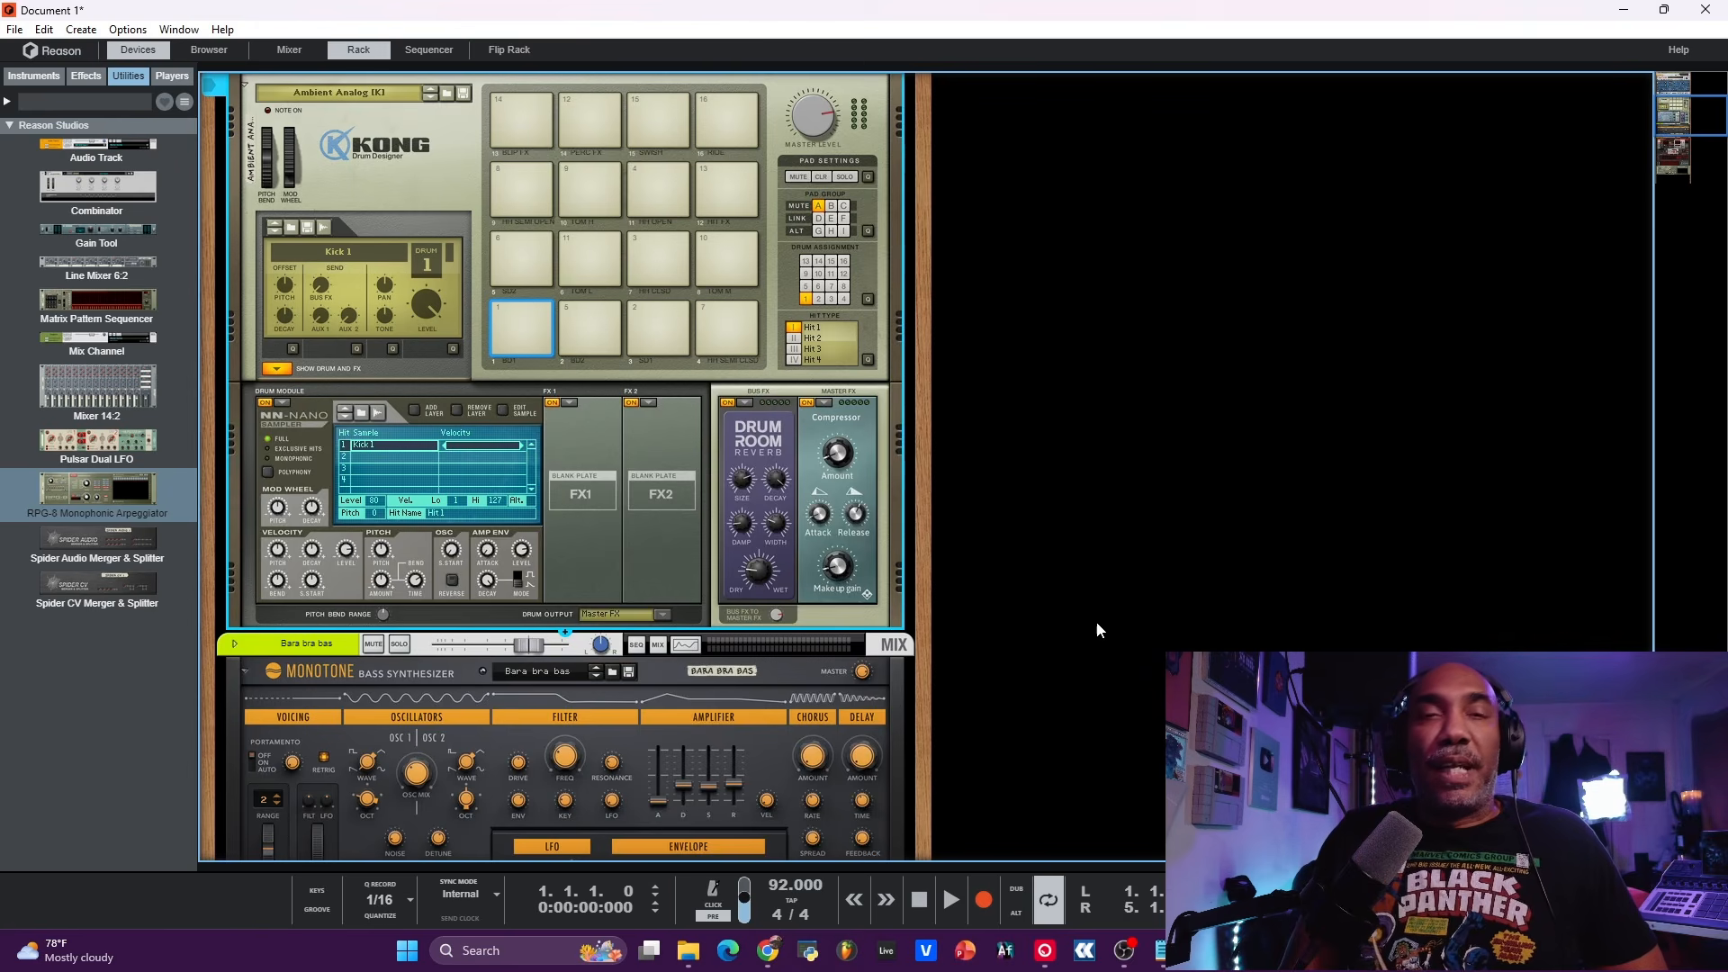
Step: Play the loop with every mixer channel muted except the Kong drums and return to the rack
click(951, 897)
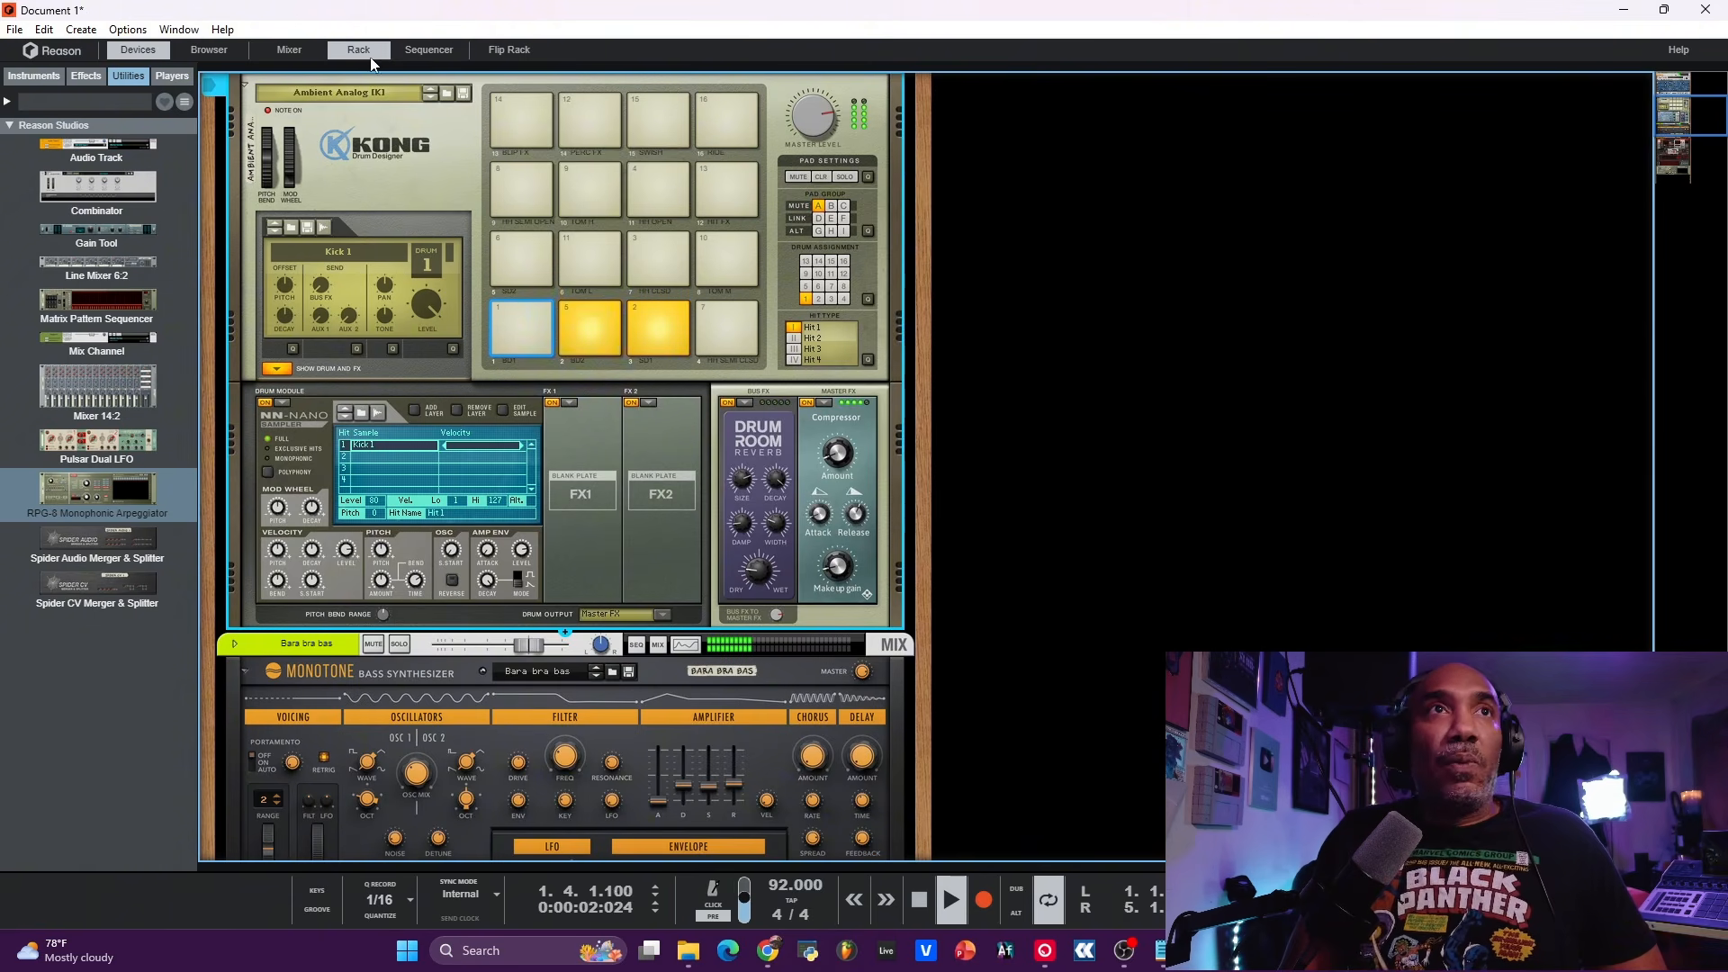
click(287, 51)
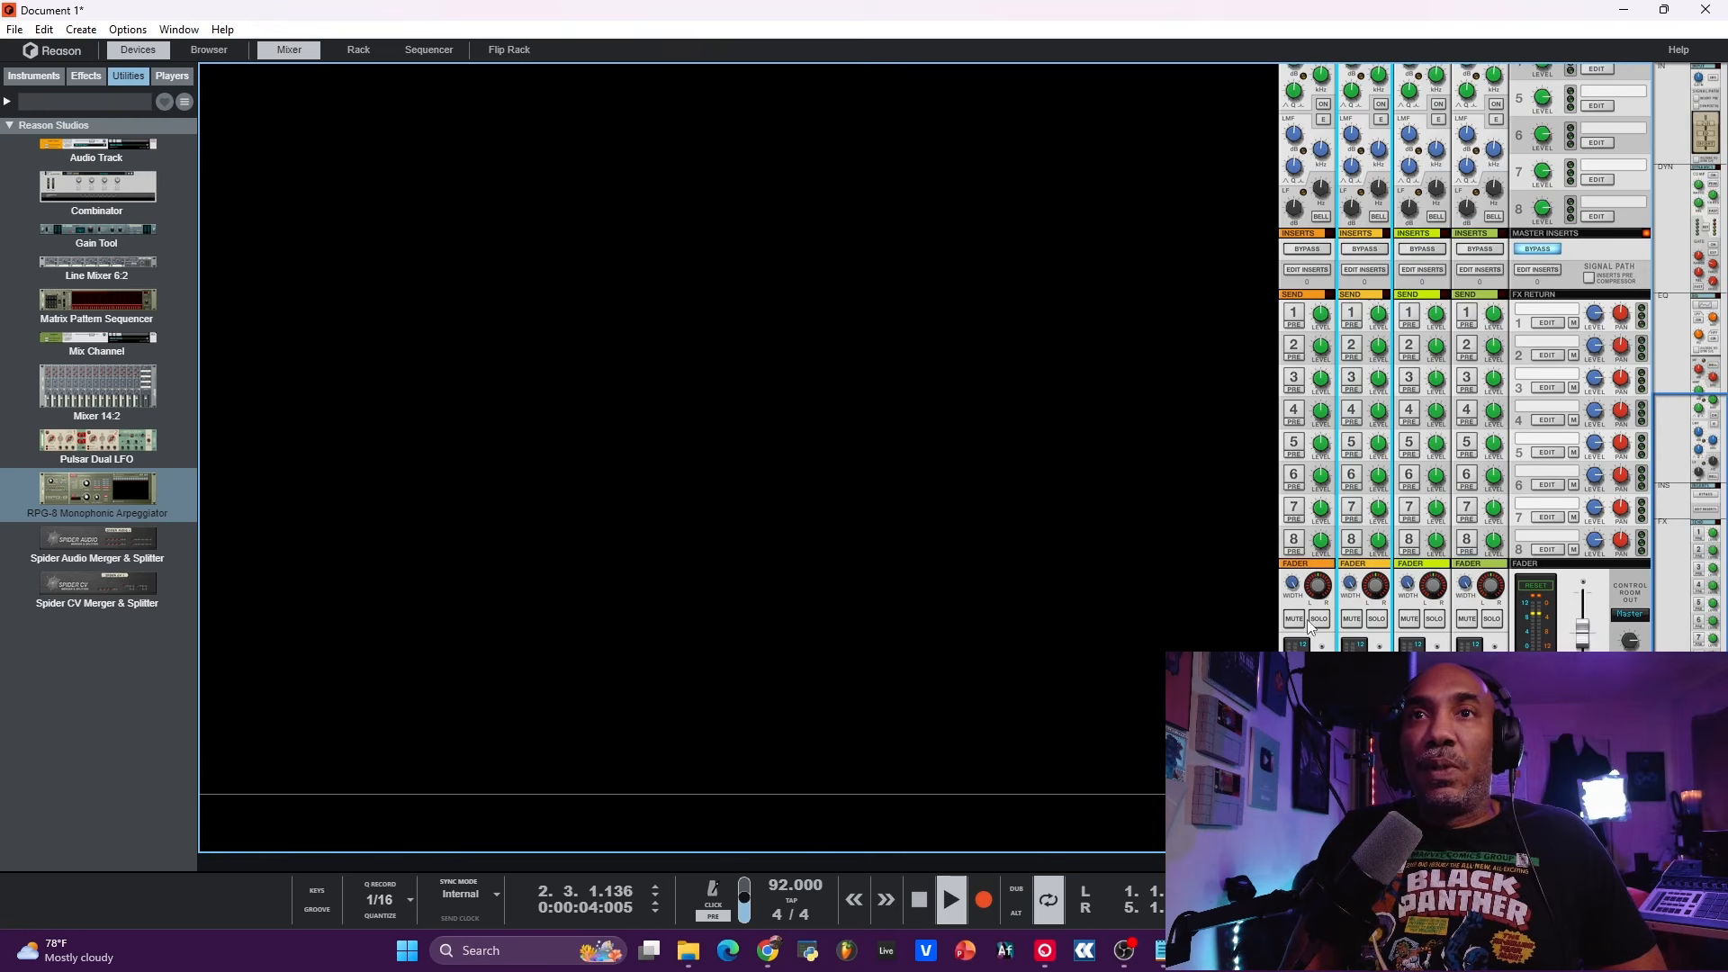
click(1409, 619)
click(1466, 619)
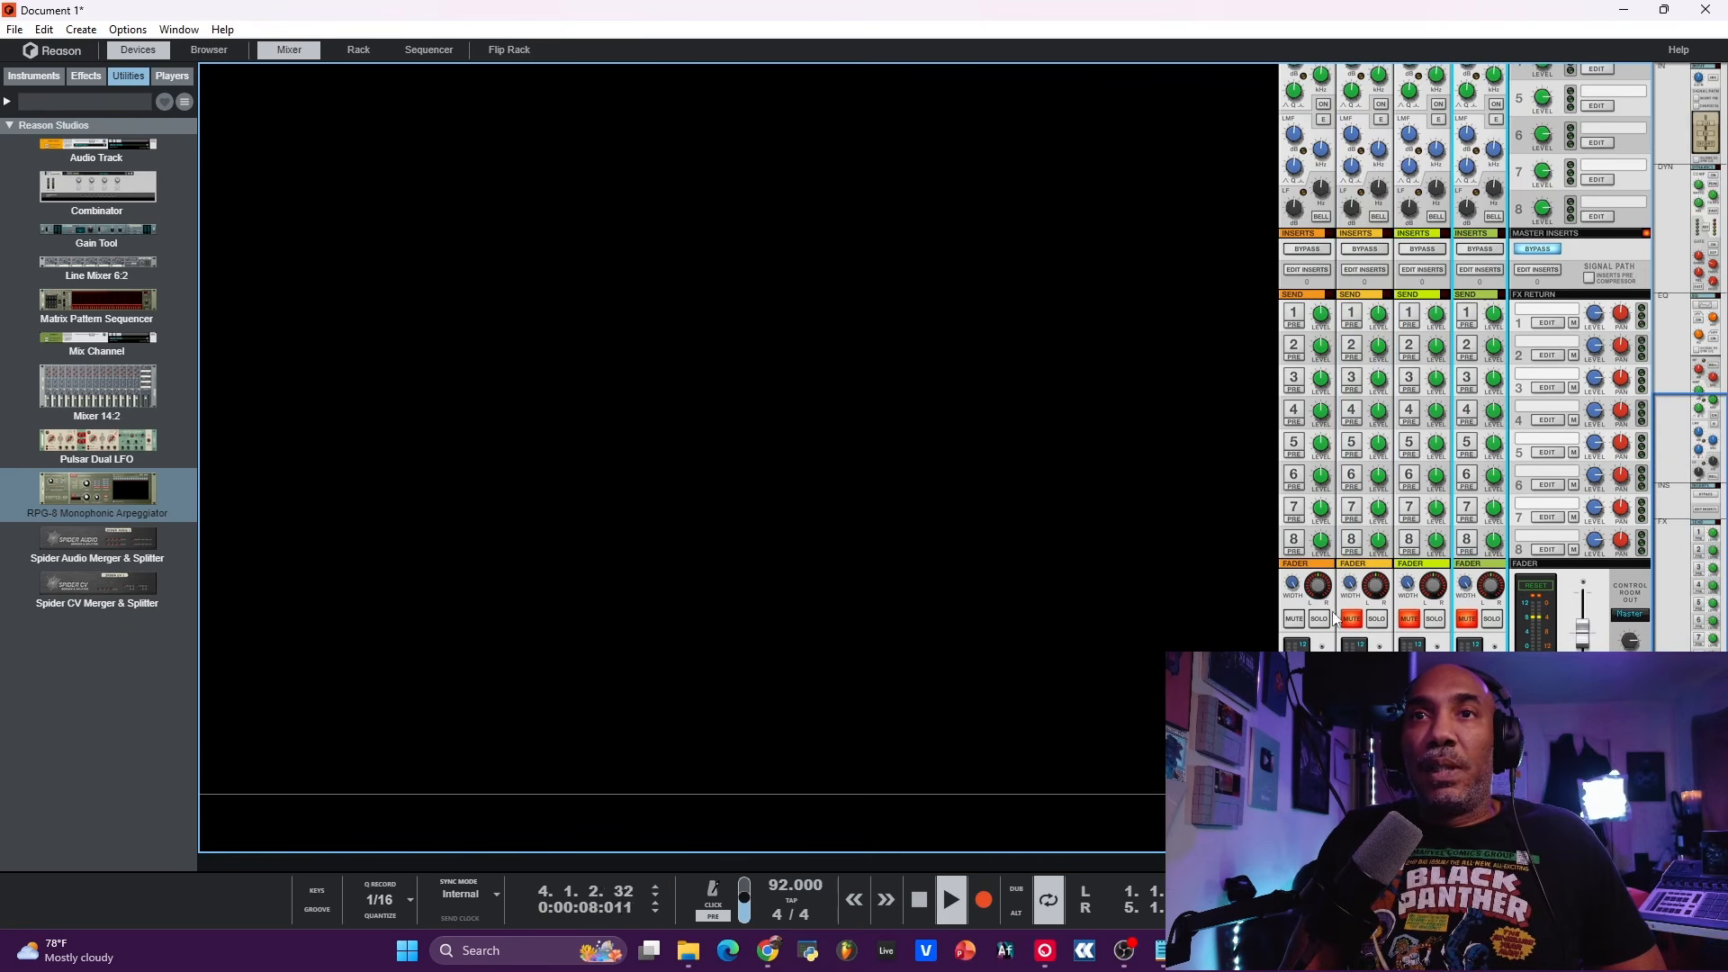
click(1296, 621)
click(1349, 619)
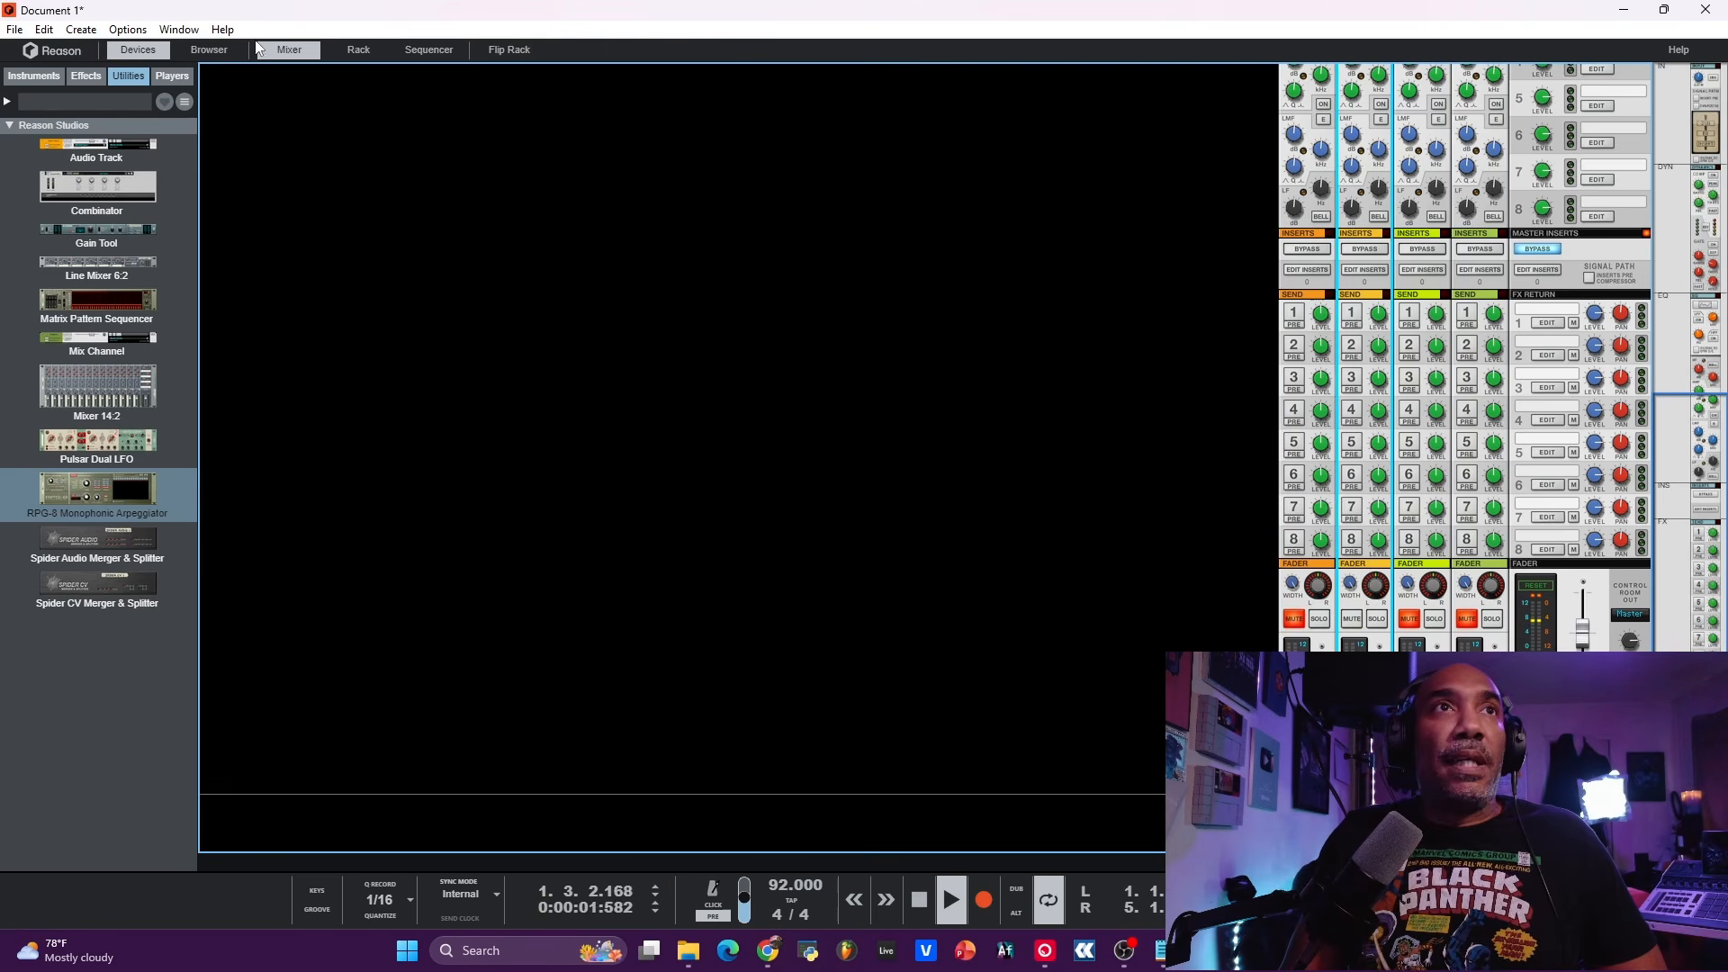
click(358, 49)
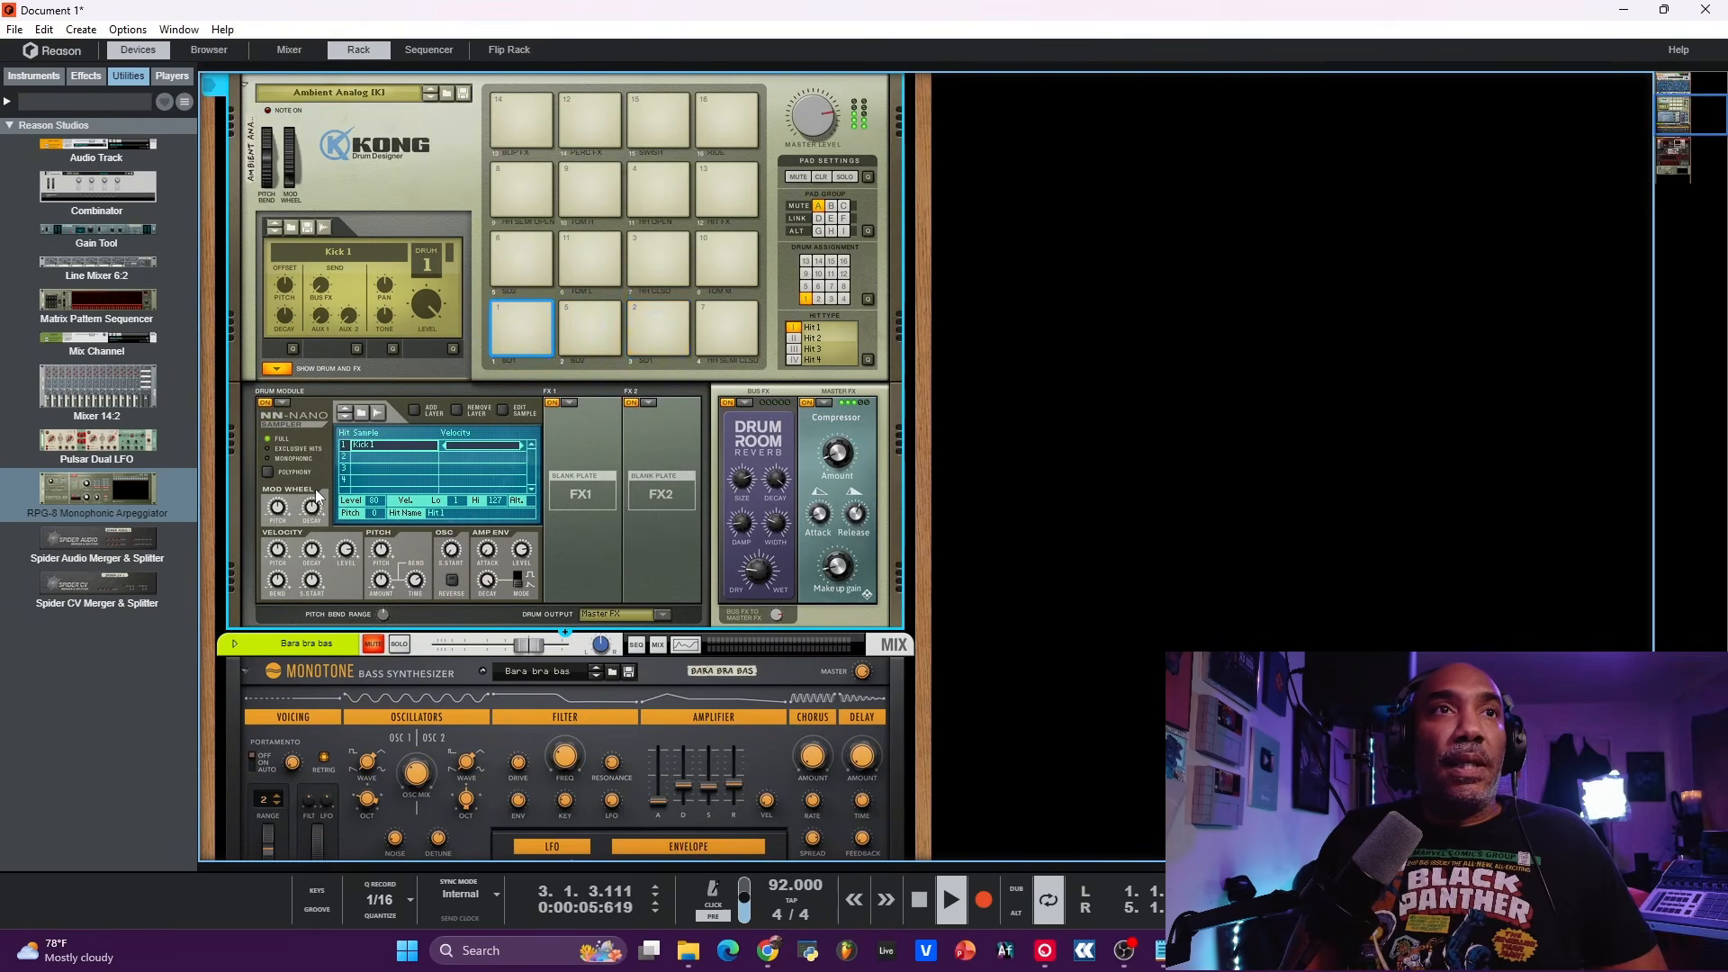
Step: Collapse and re-expand Kong's drum and FX section, and try raising and lowering the master compressor's makeup gain, including a setting of 44
click(270, 370)
click(271, 370)
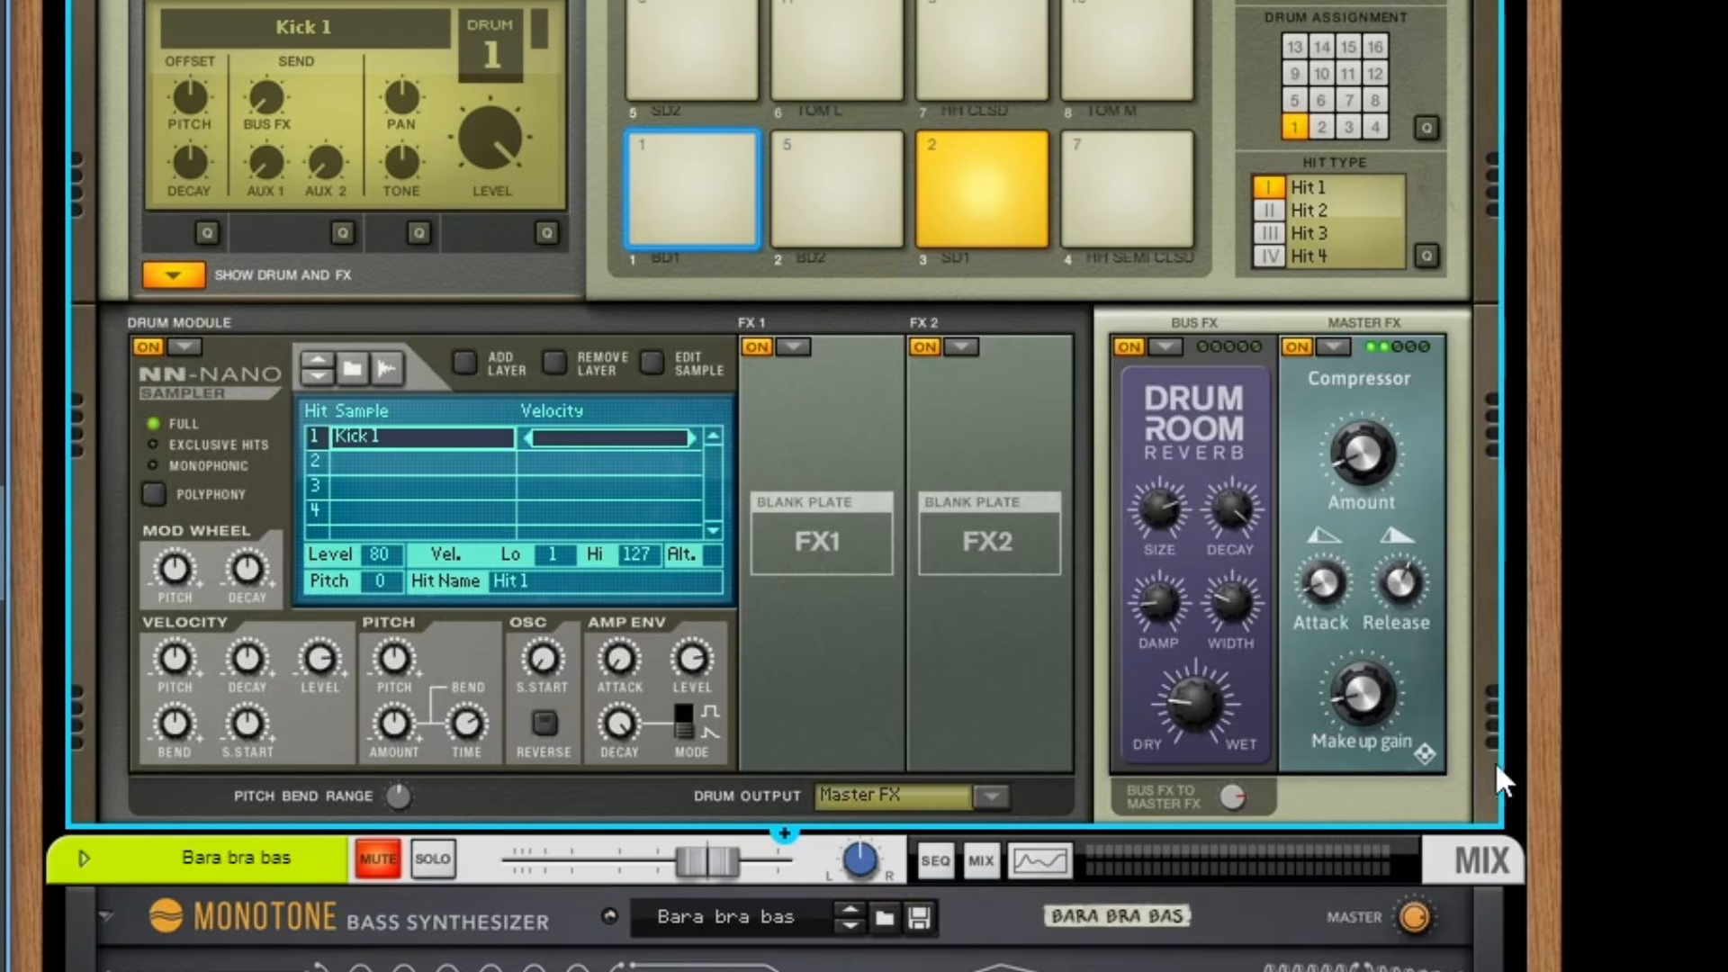
mouse_move(1369, 700)
mouse_down()
mouse_move(1379, 662)
mouse_move(1376, 677)
mouse_up()
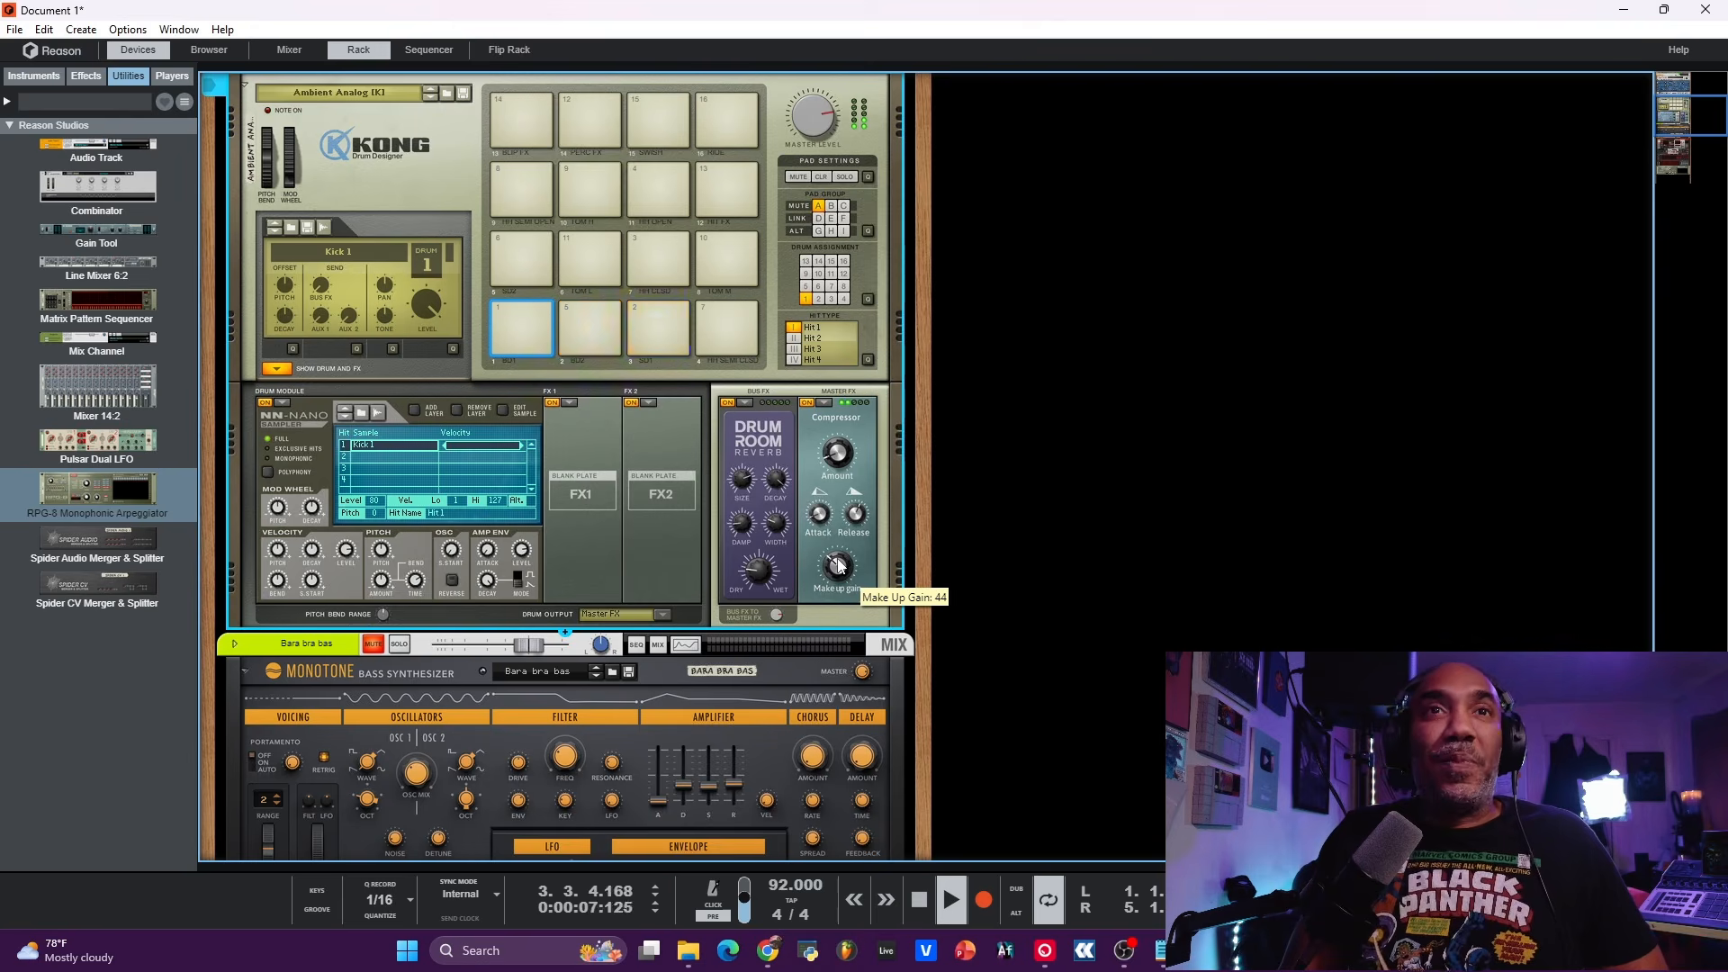
drag(838, 564, 835, 577)
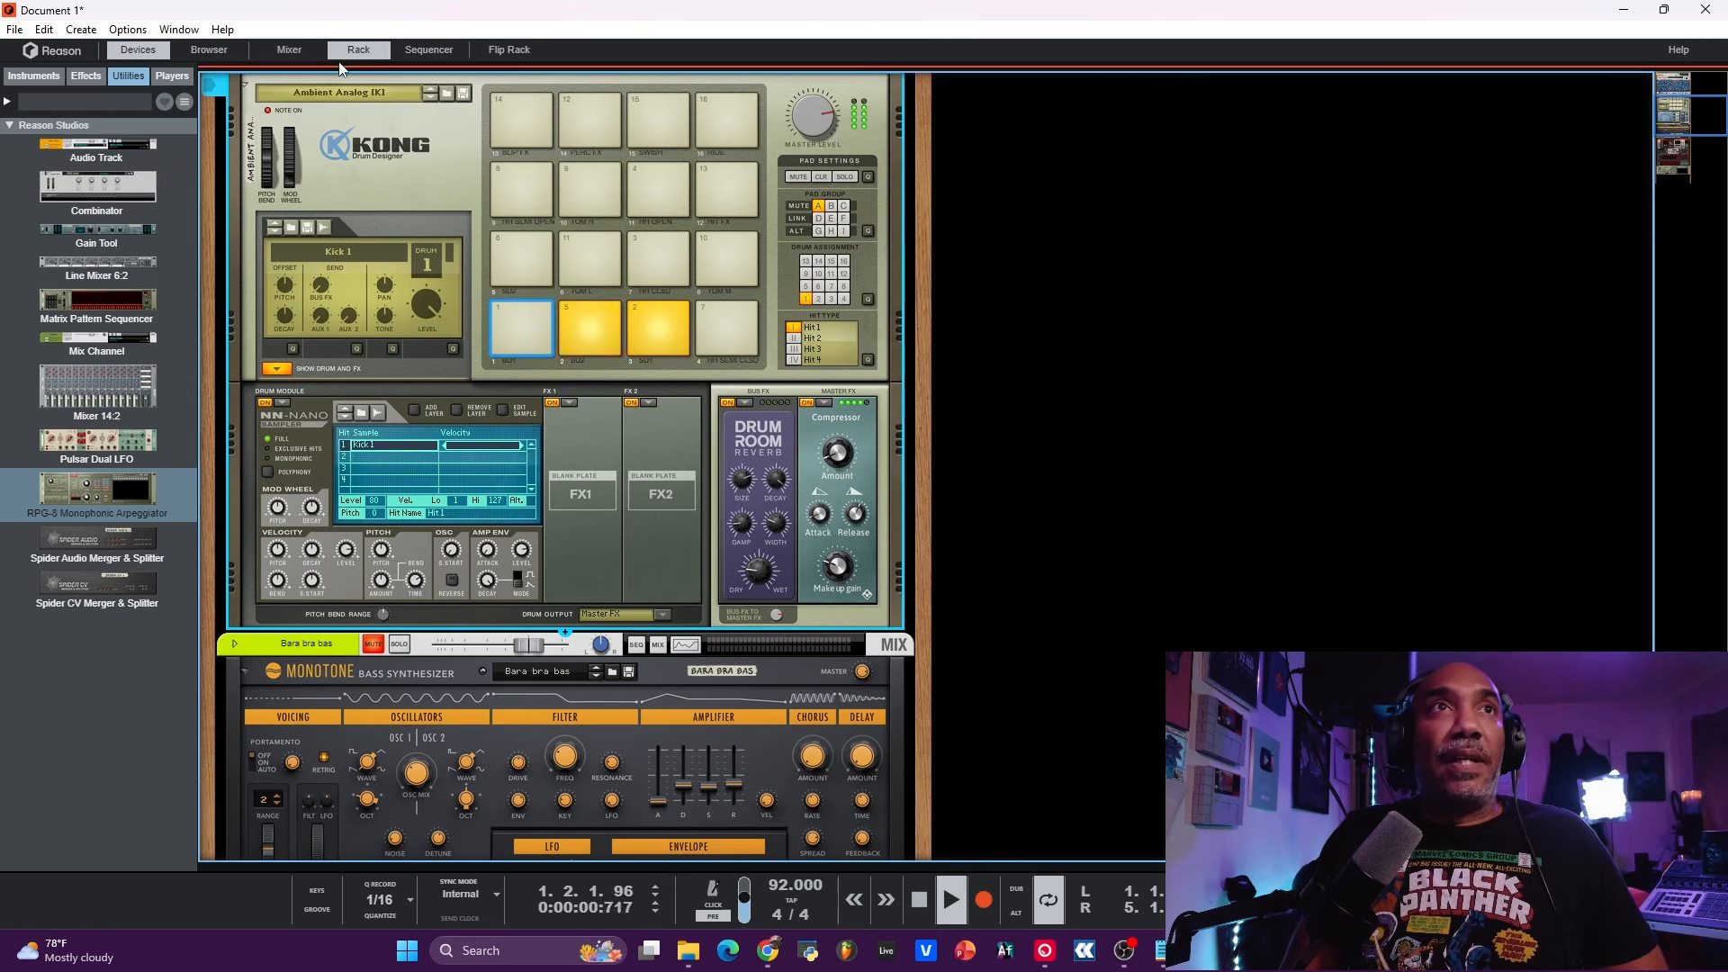
Step: Unmute the Bara bra bas and Classic Low Strings mixer channels while the loop plays
click(289, 50)
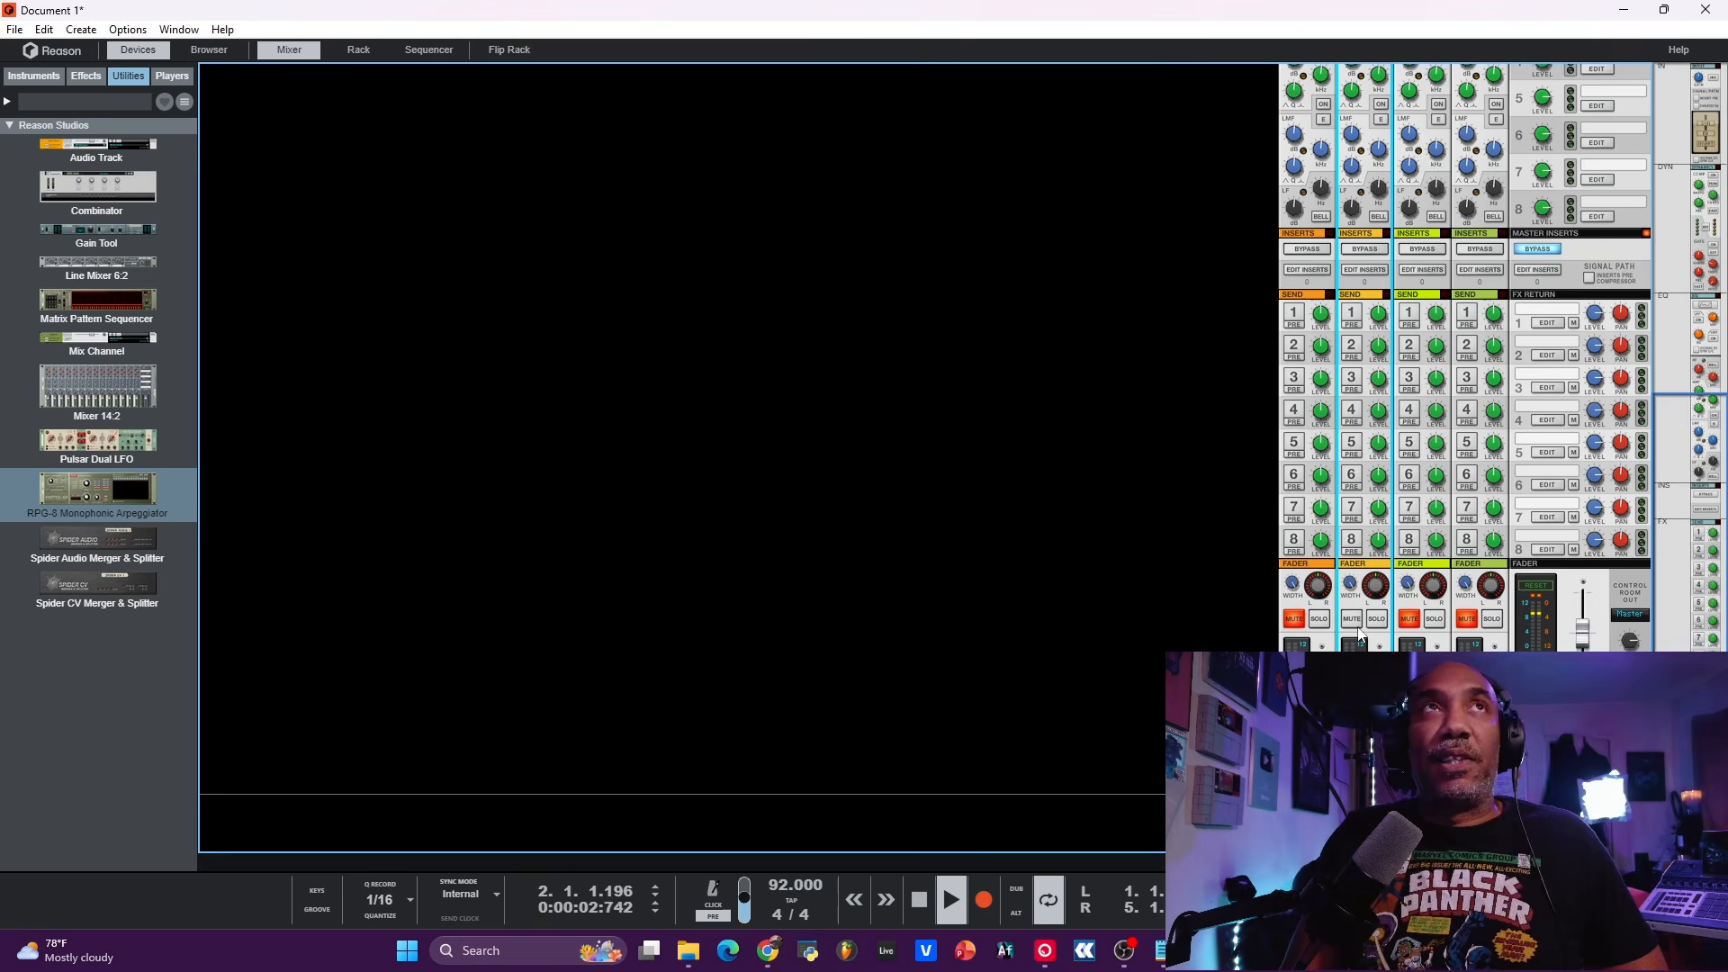
click(1411, 620)
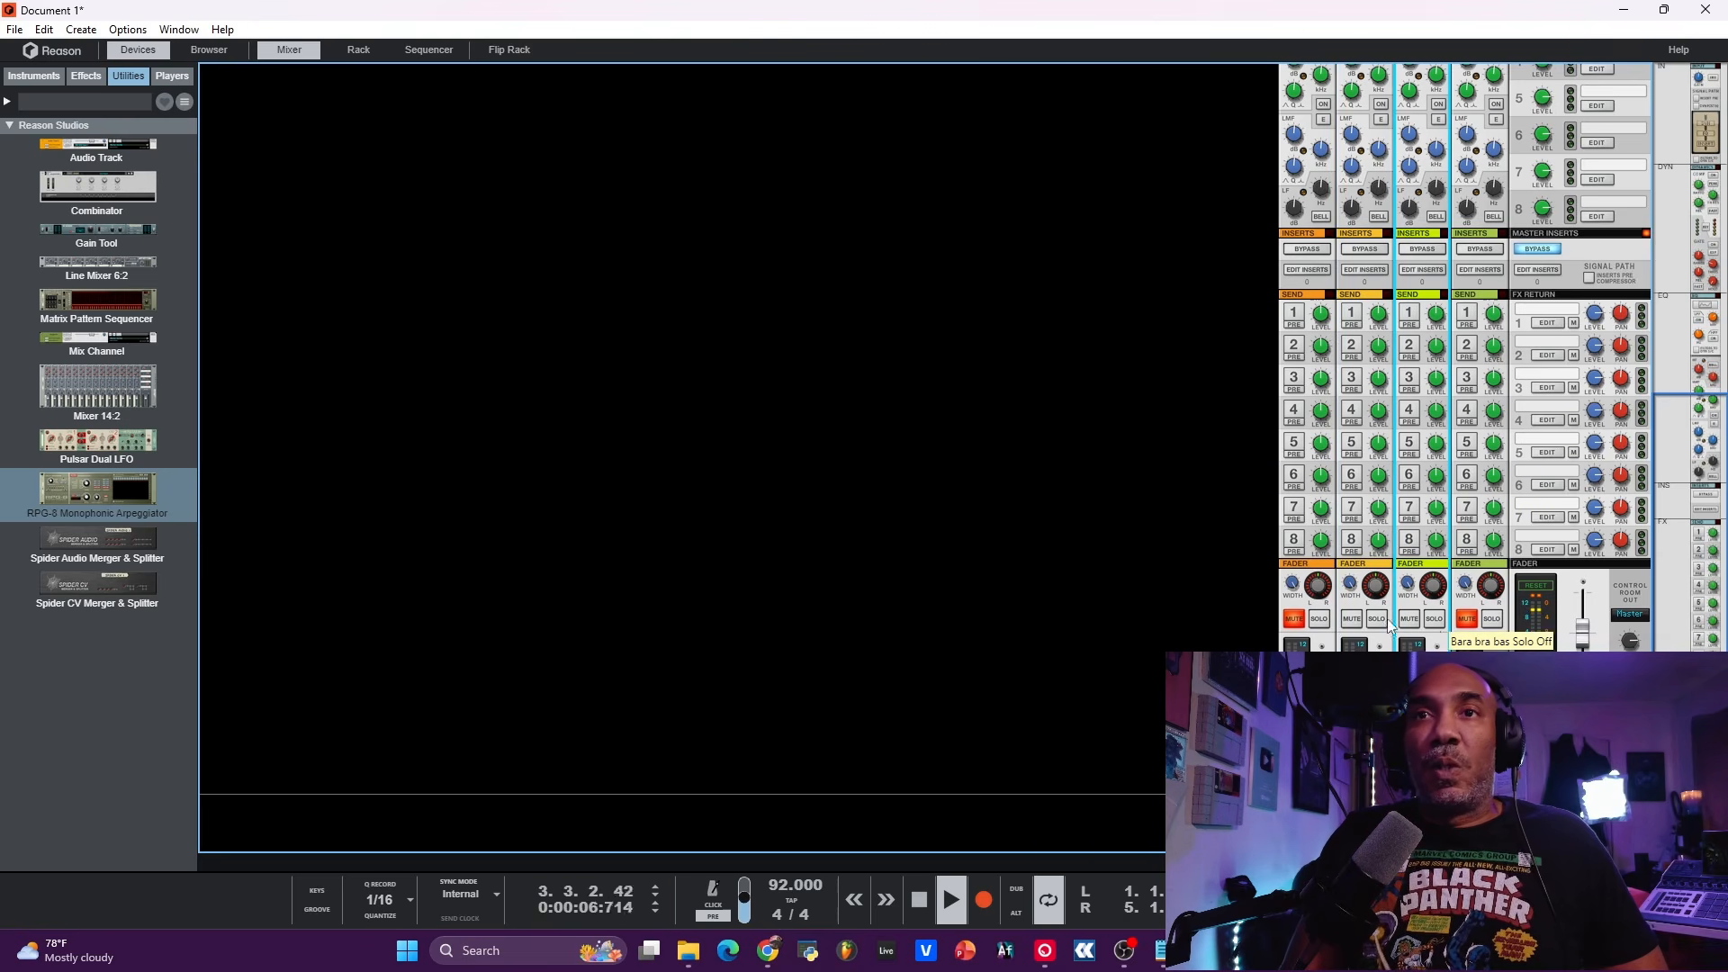
click(1294, 620)
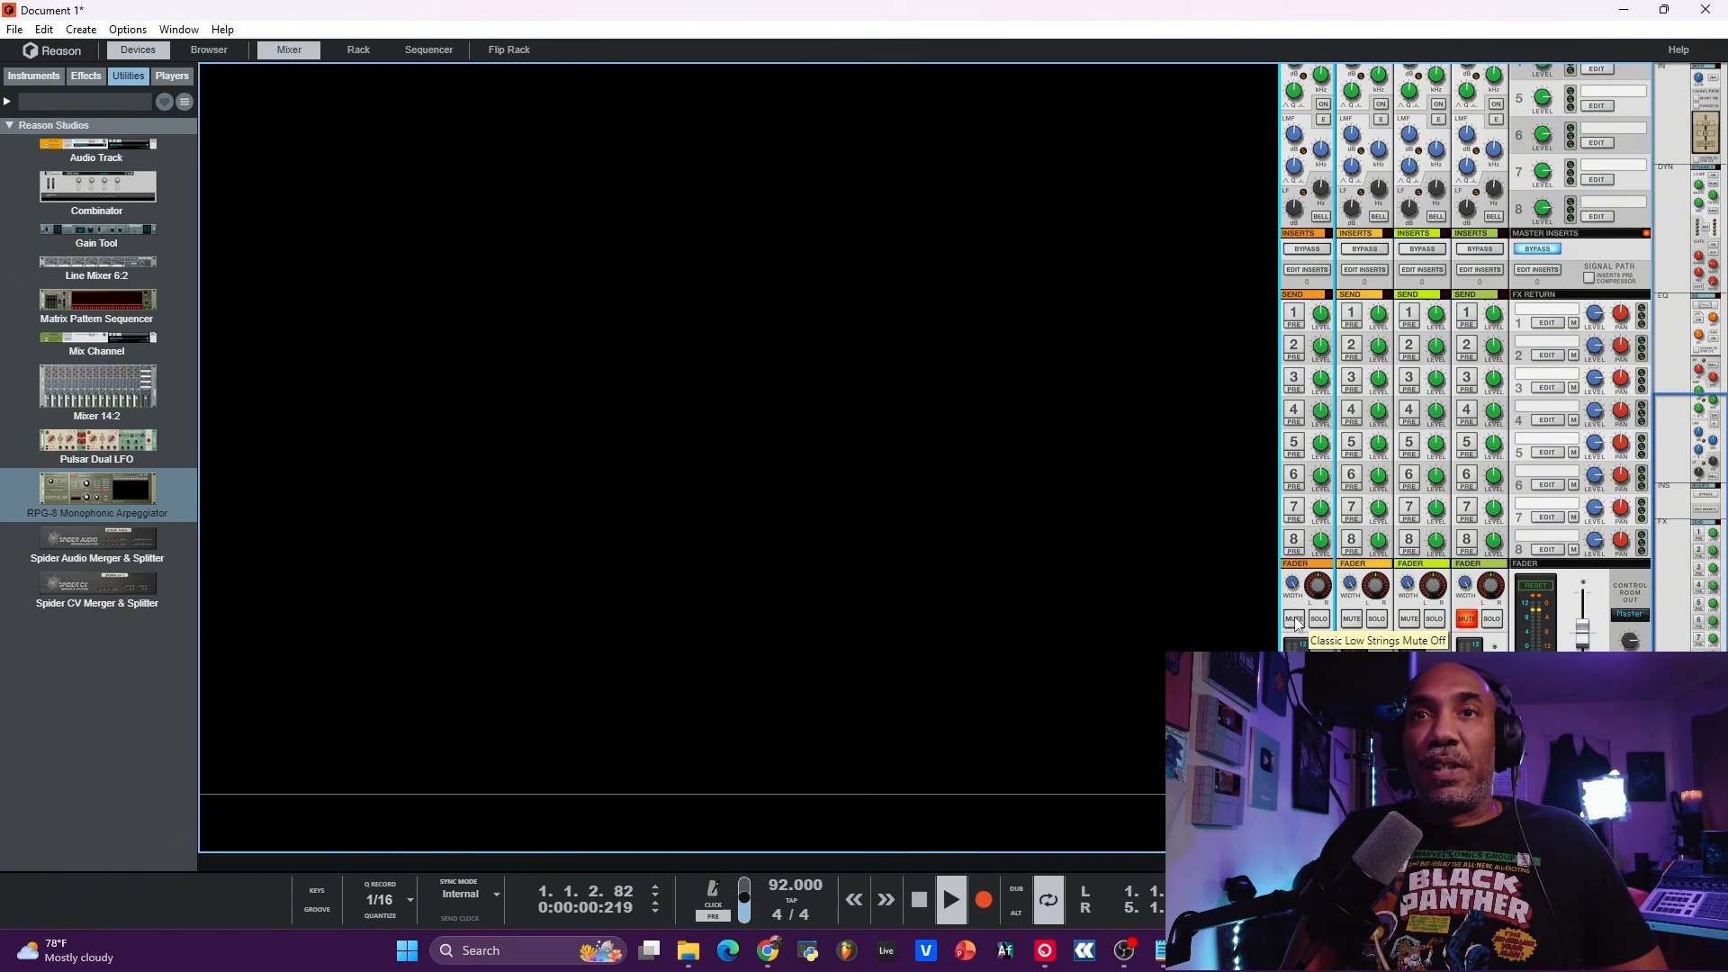